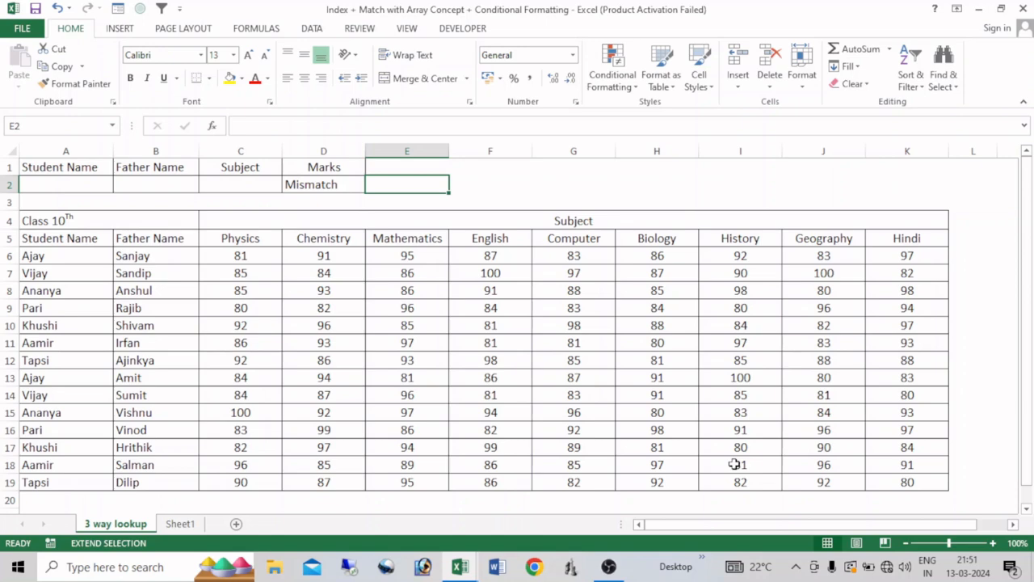
# - Examine the student and father name columns, comparing the repeated student name in rows 6 and 13 with the fathers' names beside it
pyautogui.press('F8')
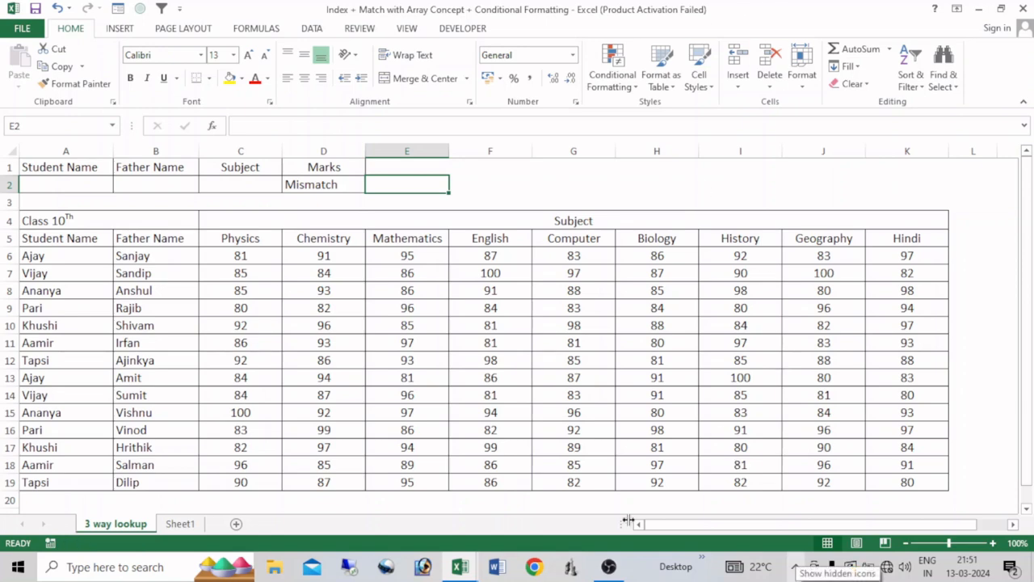
pyautogui.moveTo(63, 255); pyautogui.dragTo(104, 472)
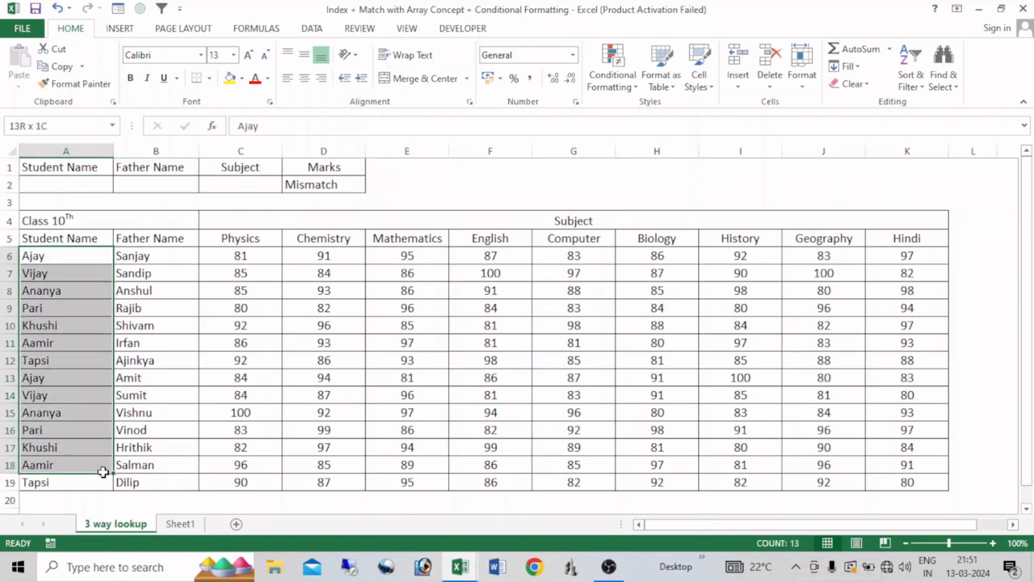
pyautogui.moveTo(155, 260); pyautogui.dragTo(155, 325)
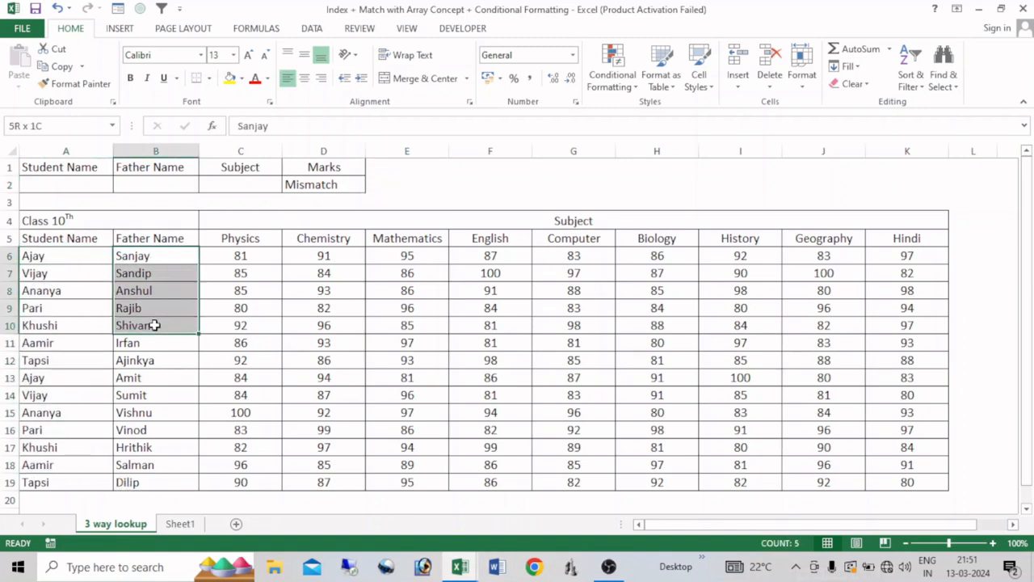
pyautogui.click(53, 262)
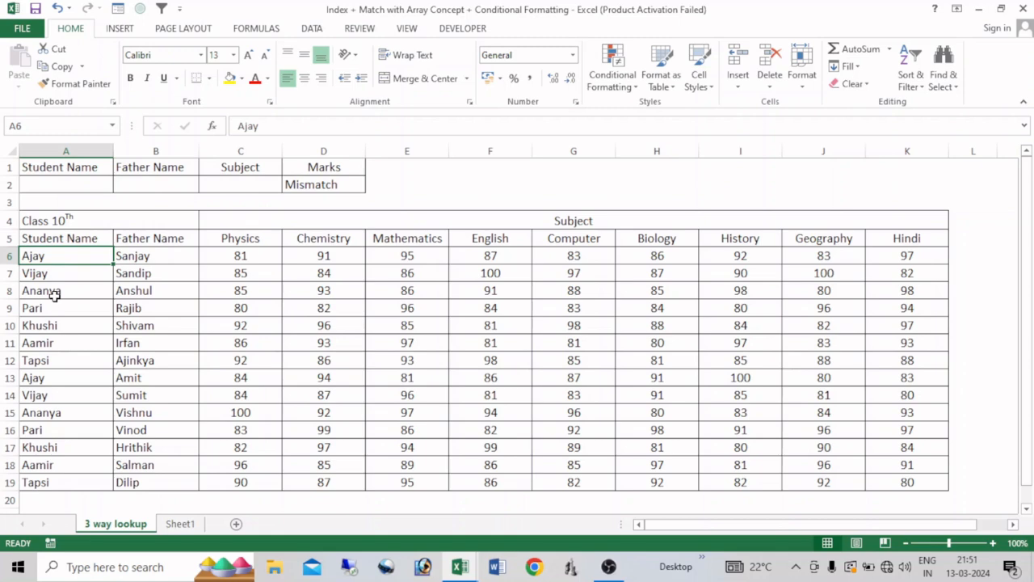
pyautogui.click(48, 378)
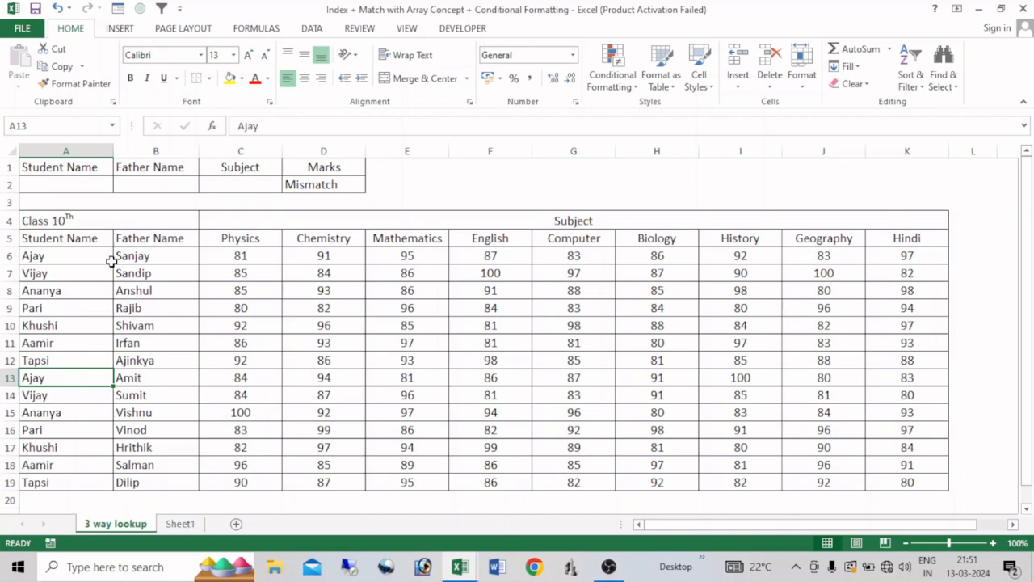
pyautogui.click(73, 256)
pyautogui.click(152, 259)
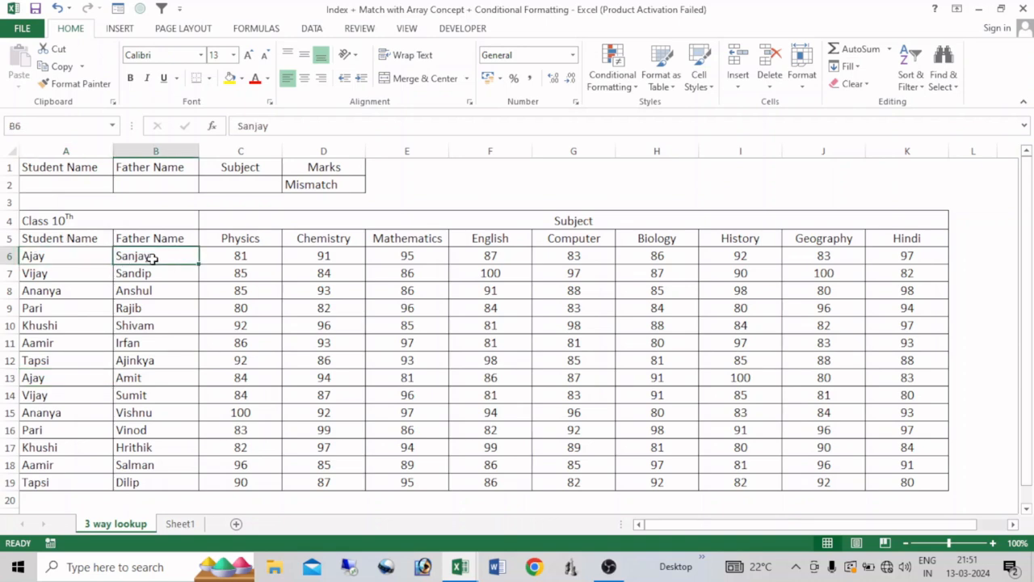
pyautogui.click(129, 378)
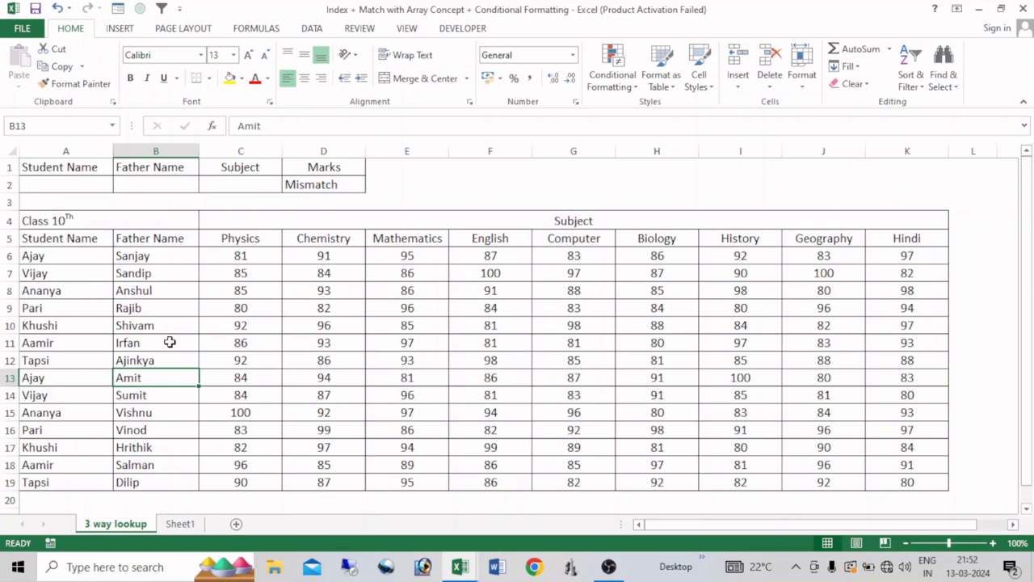
# - Choose the student's name from row 9 in A2 and the matching father's name in B2
pyautogui.click(89, 188)
pyautogui.click(119, 186)
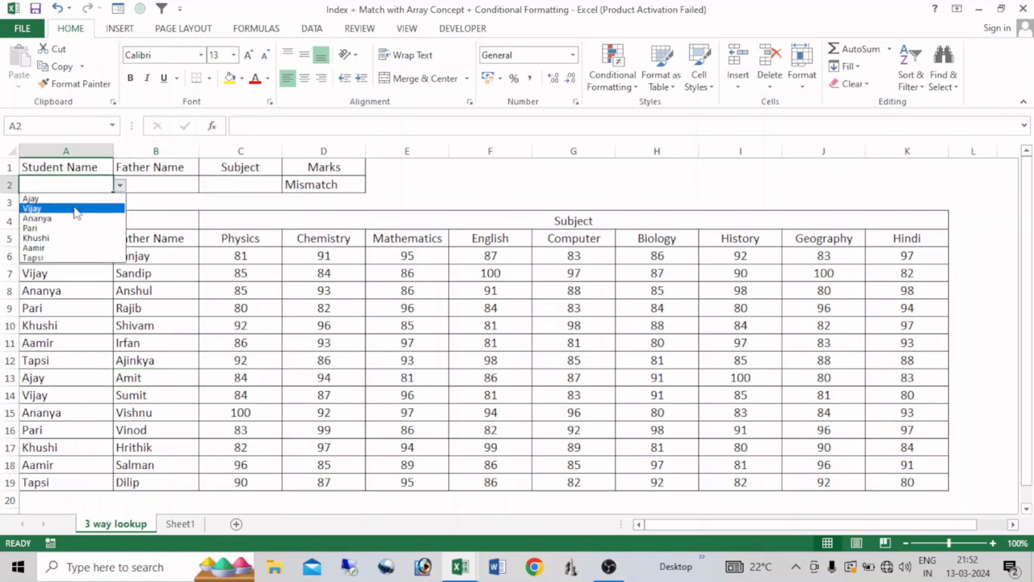
pyautogui.click(33, 228)
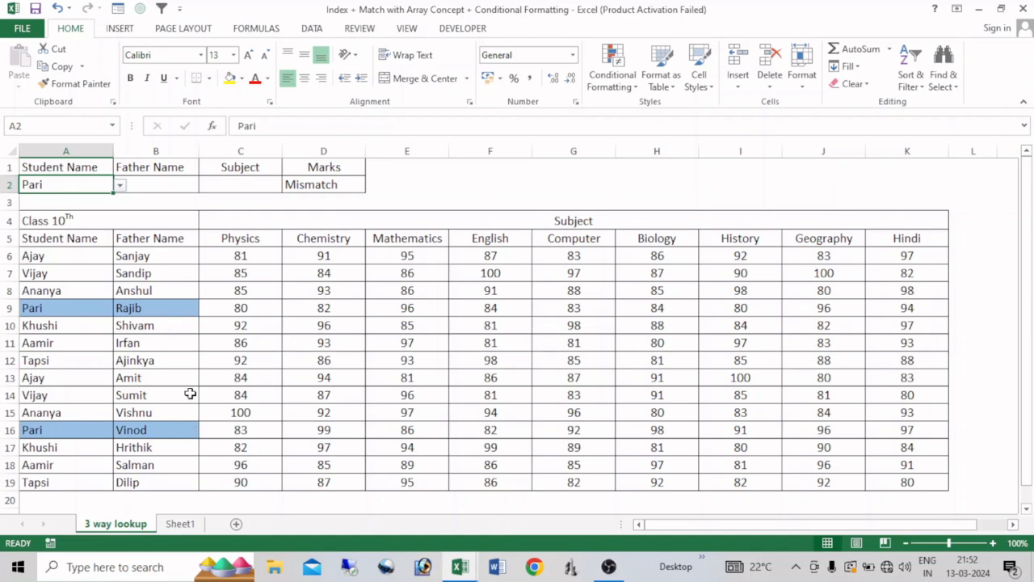
pyautogui.click(183, 184)
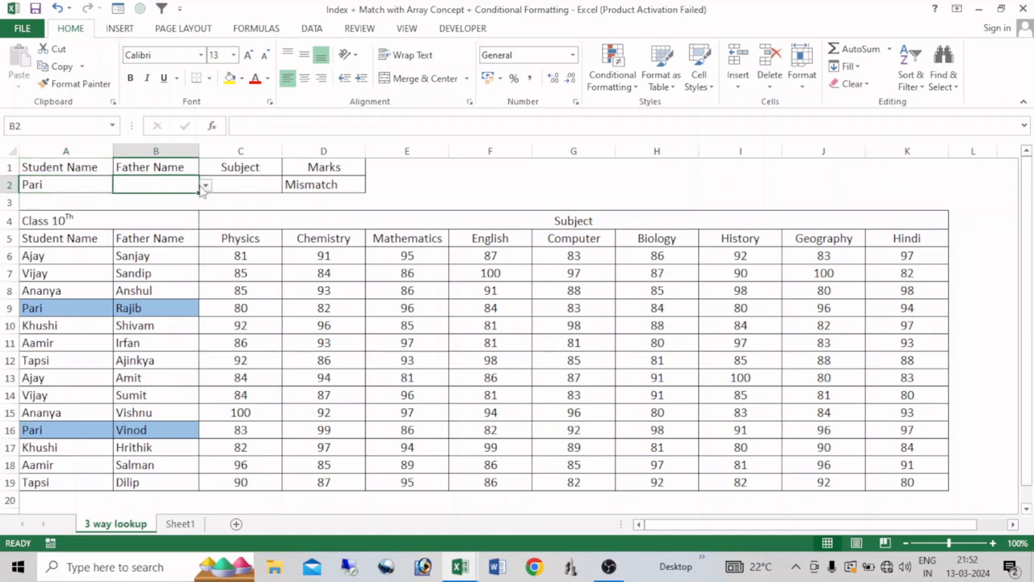
pyautogui.click(205, 186)
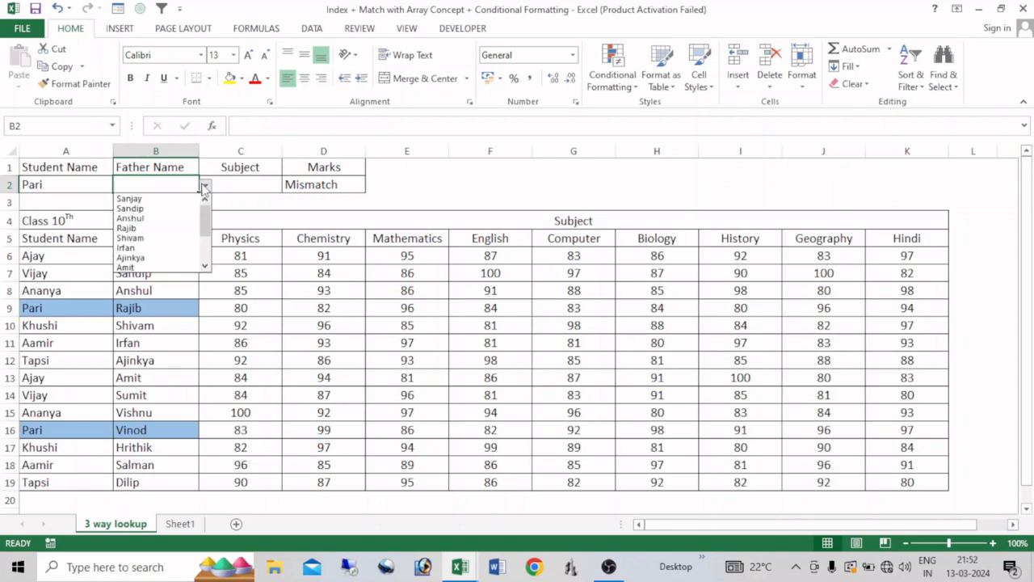
pyautogui.click(150, 230)
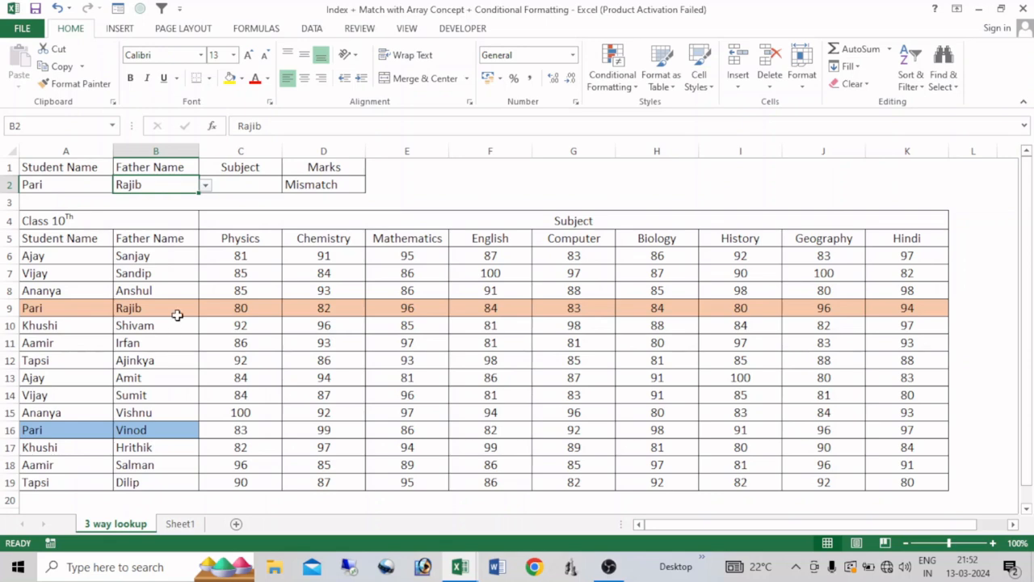
# - Set the subject in C2 to Hindi
pyautogui.click(253, 188)
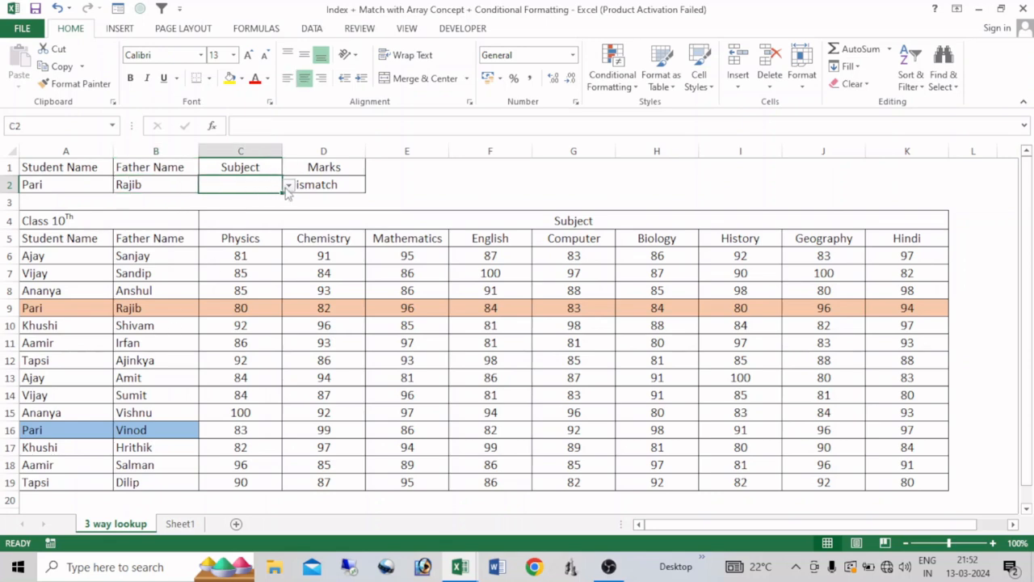
pyautogui.click(288, 186)
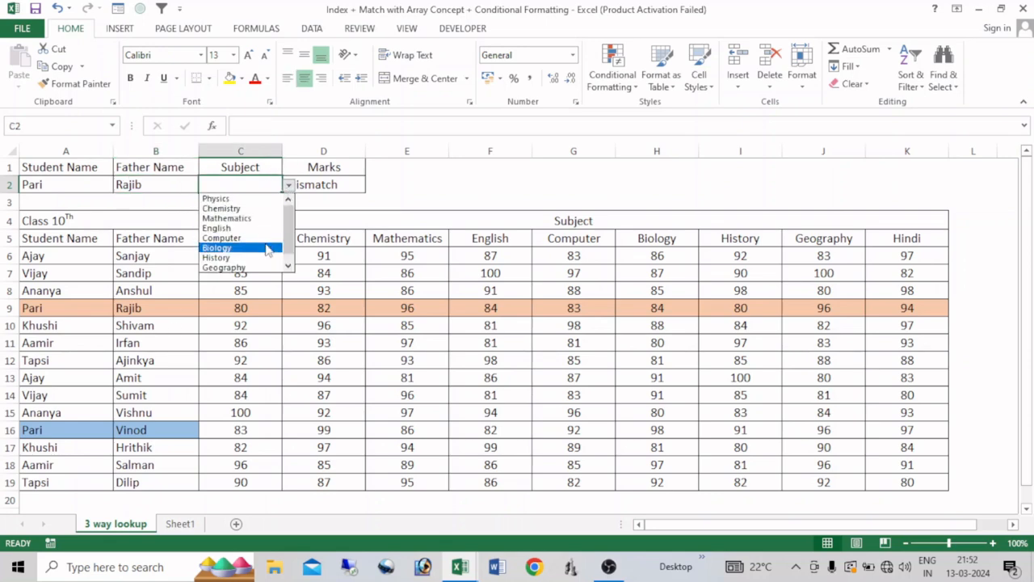
pyautogui.scroll(-1, 291, 258)
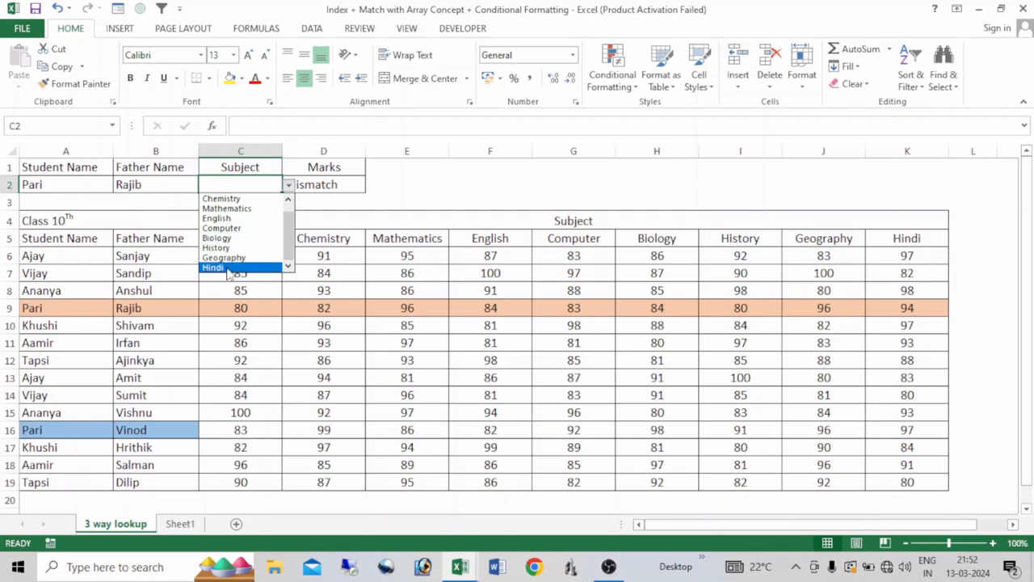
pyautogui.click(229, 266)
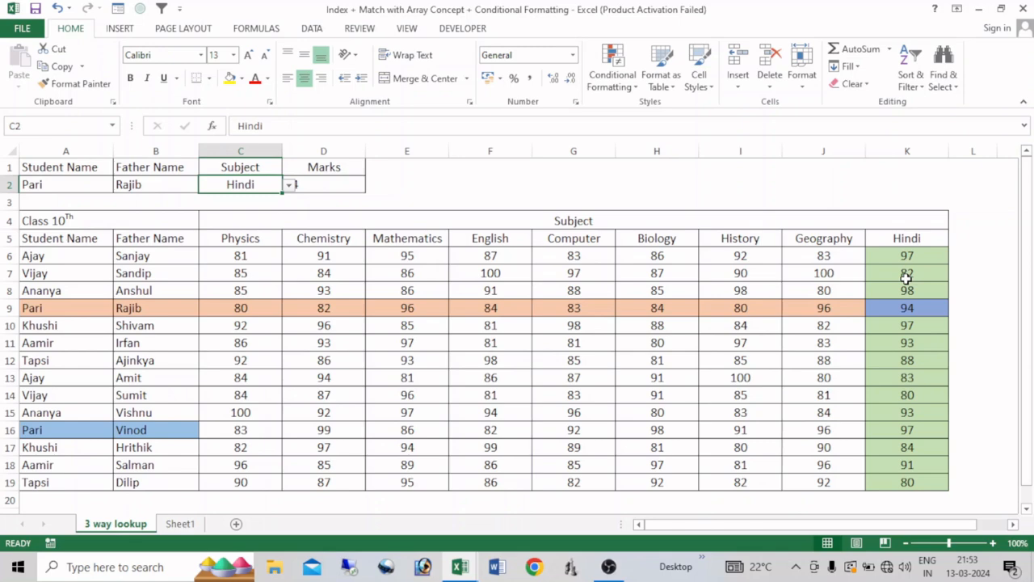
pyautogui.click(416, 186)
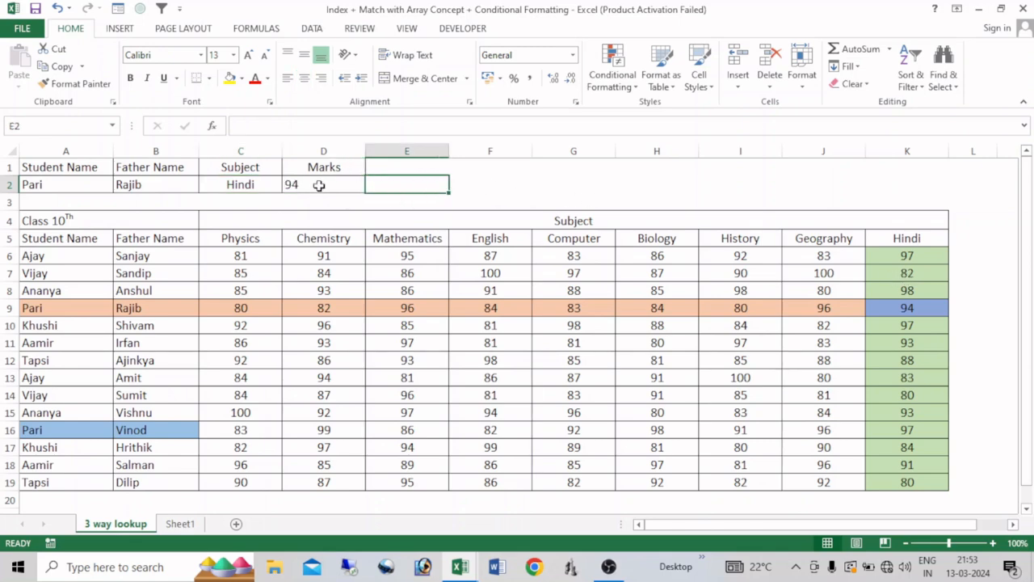
# - Try the father's name from row 12 in B2, and replace it with the father's name from row 16
pyautogui.click(167, 185)
pyautogui.click(206, 186)
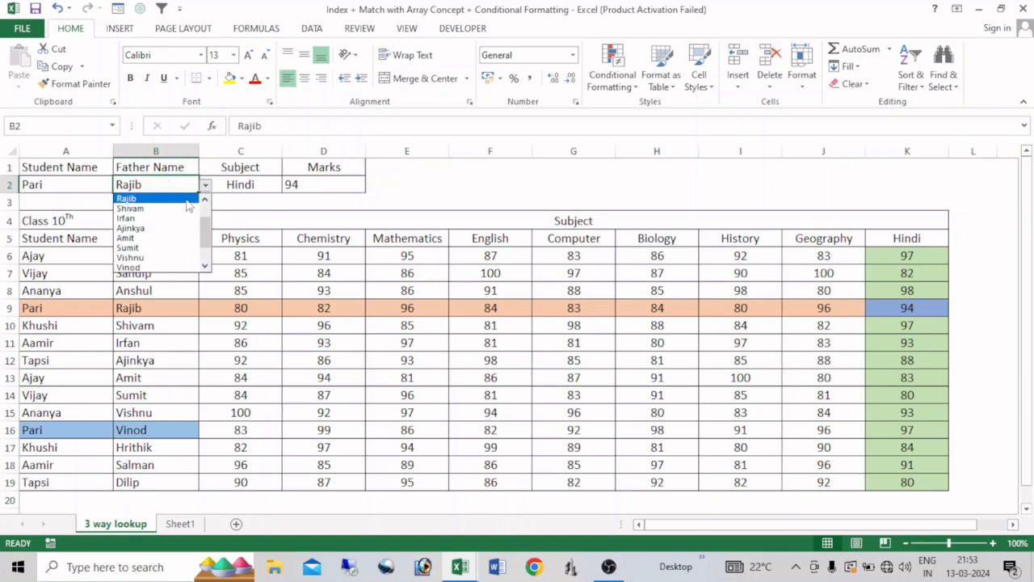
pyautogui.click(146, 229)
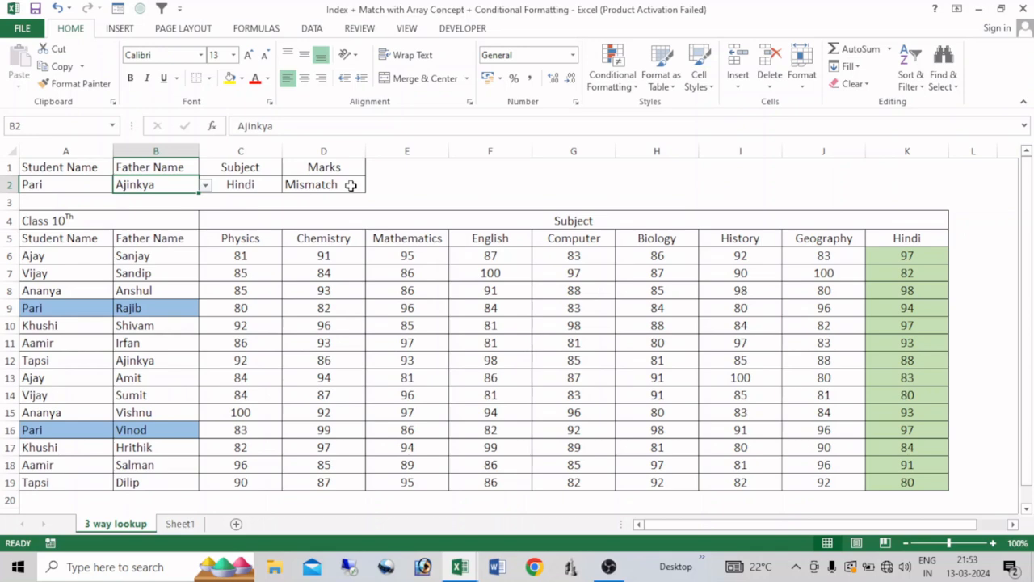
pyautogui.click(206, 185)
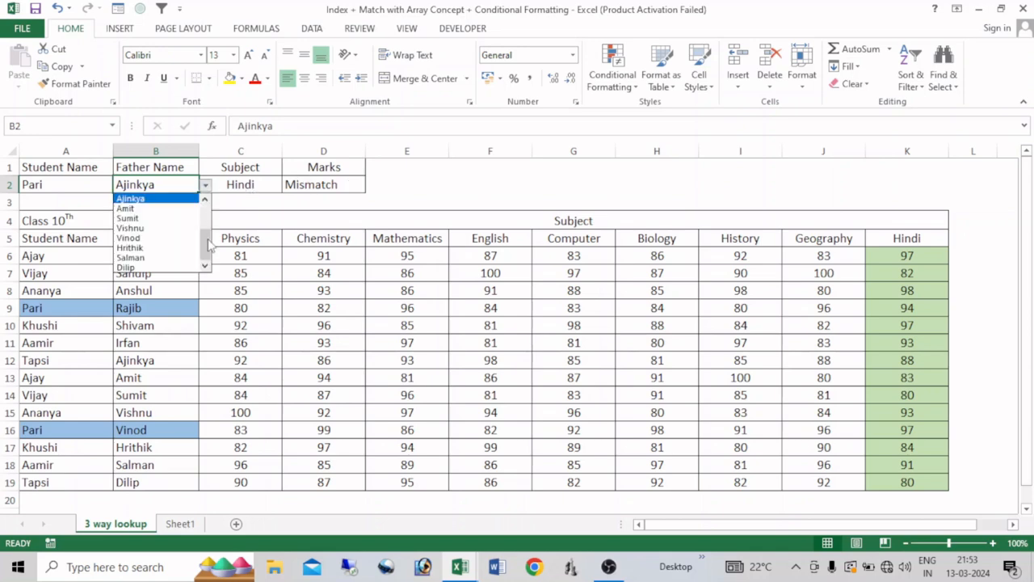
pyautogui.click(149, 239)
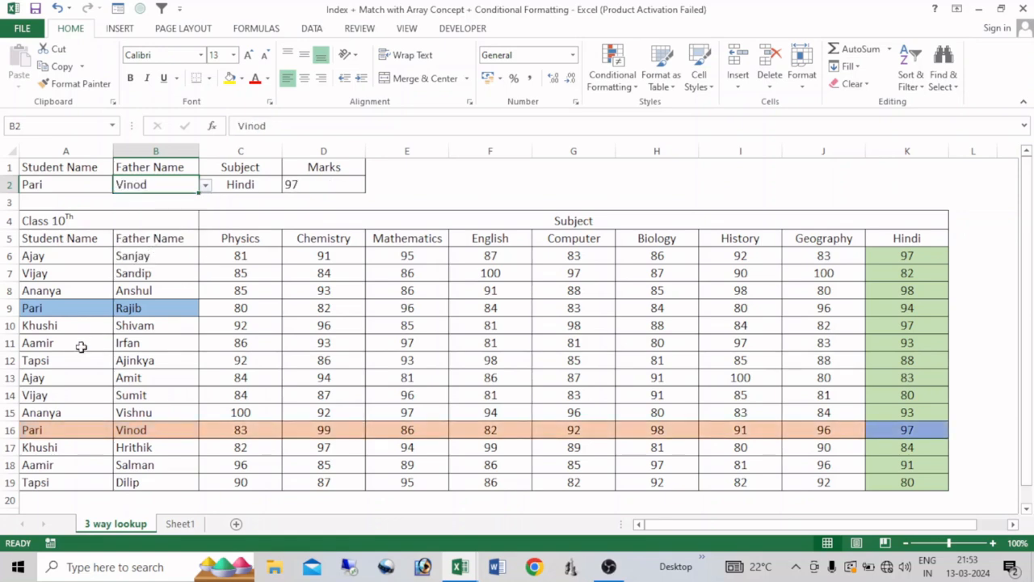
# - Set the subject in C2 to Chemistry and view the Marks formula in D2
pyautogui.click(263, 181)
pyautogui.click(289, 185)
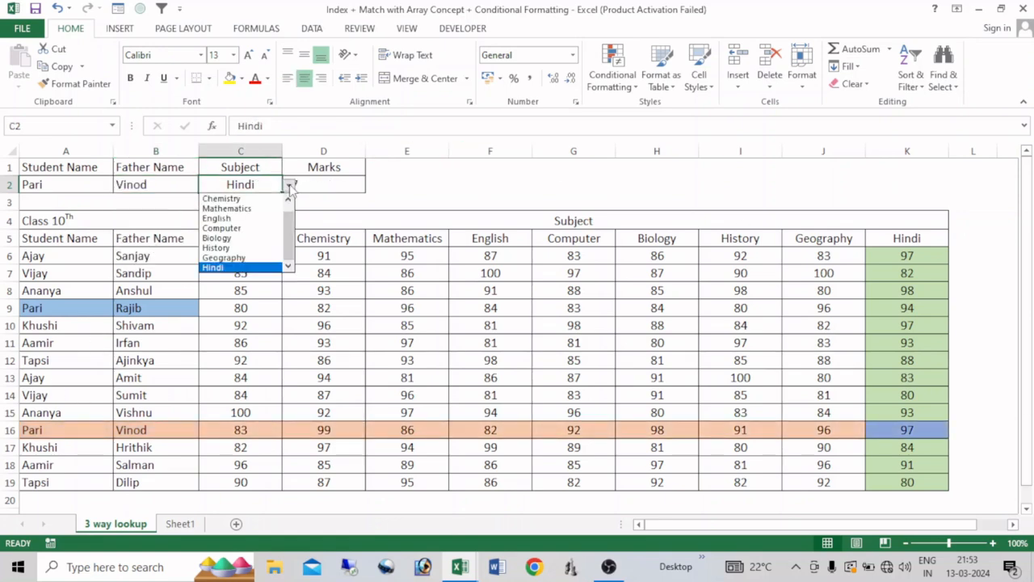
pyautogui.click(222, 198)
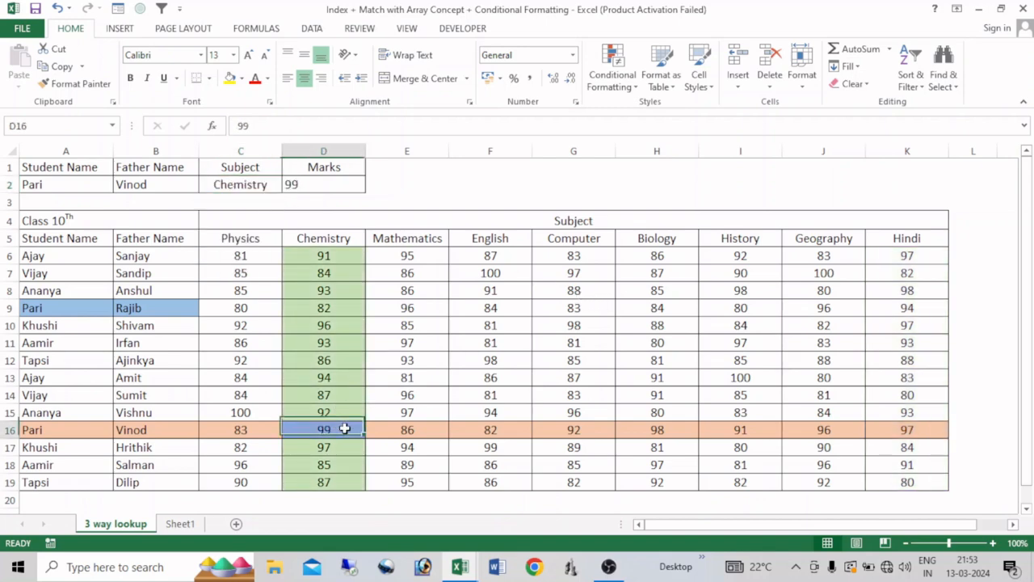
pyautogui.click(310, 185)
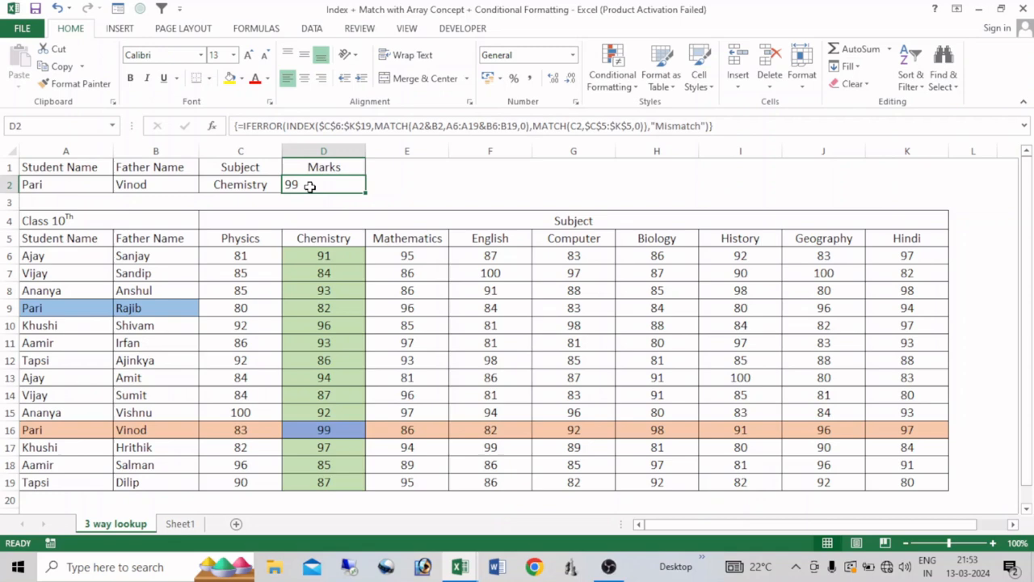
pyautogui.click(399, 198)
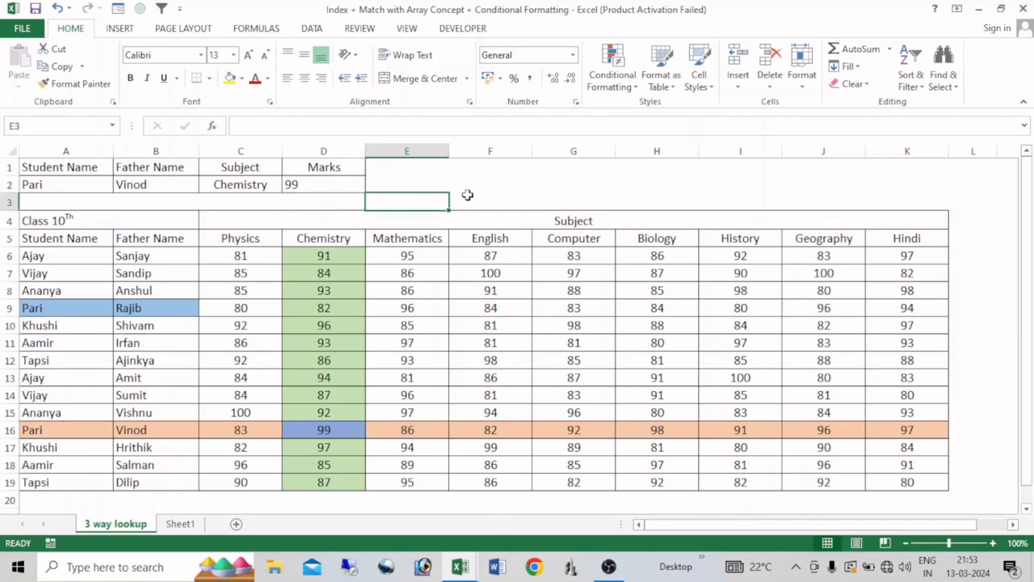
# - In the workbook ending in "Class", add list validation to the Student Name cell A2 with source =Sheet1!$A$1:$A$7
pyautogui.hotkey('alt', 'Tab')
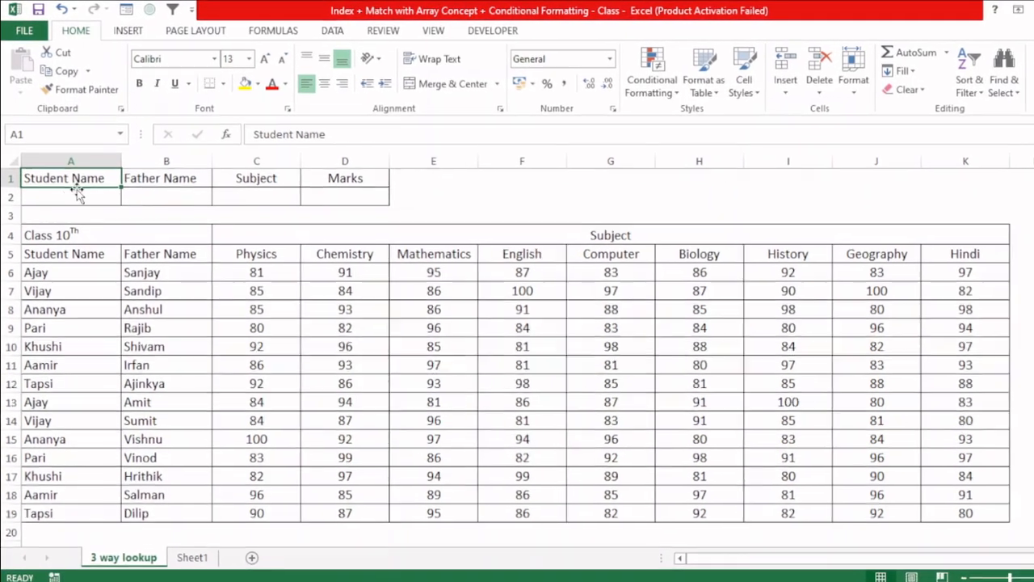
pyautogui.click(64, 184)
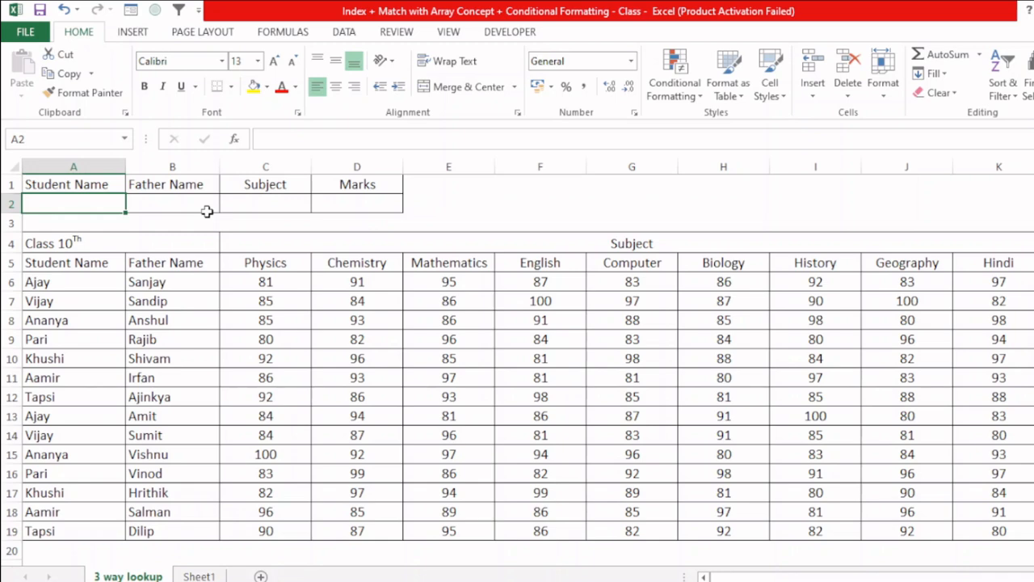
pyautogui.hotkey('alt', 'd')
pyautogui.press('l')
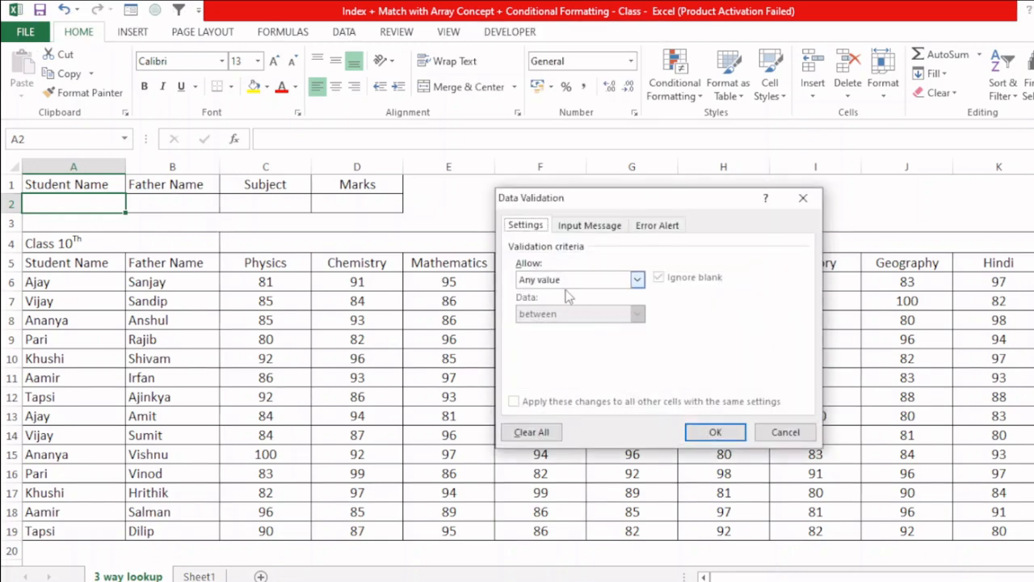
pyautogui.click(570, 280)
pyautogui.click(544, 327)
pyautogui.click(542, 346)
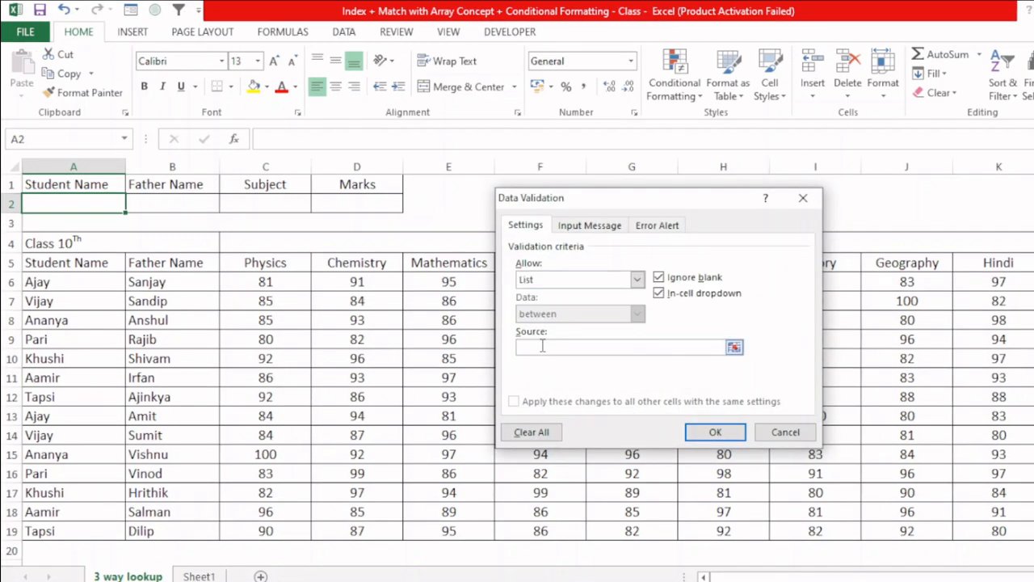
pyautogui.click(199, 576)
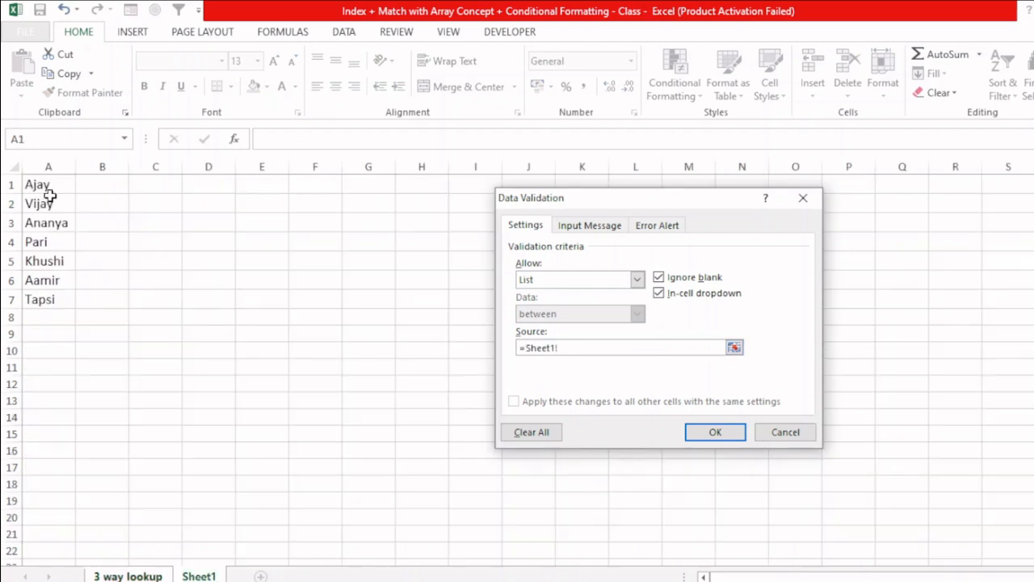
pyautogui.moveTo(48, 186); pyautogui.dragTo(49, 297)
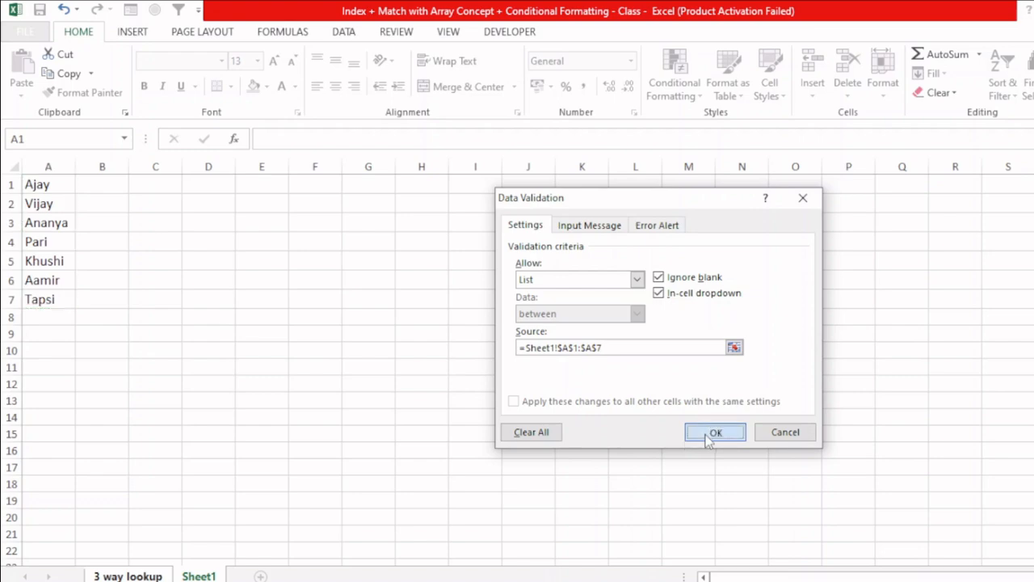
pyautogui.click(714, 433)
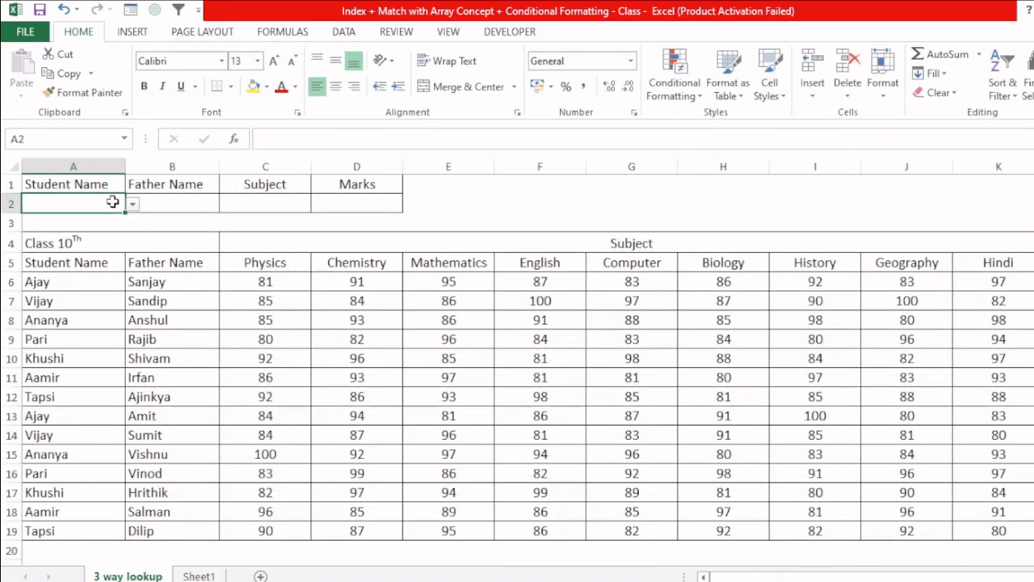
# - Add list validation to the Father Name cell B2 with source =$B$6:$B$19
pyautogui.click(168, 204)
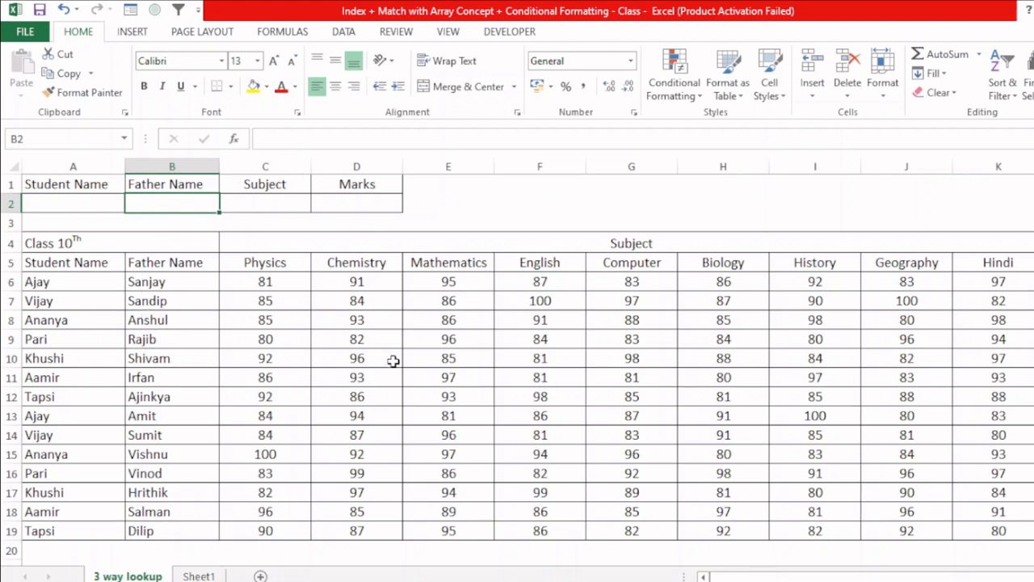
pyautogui.press('alt')
pyautogui.press('a')
pyautogui.press('v')
pyautogui.press('v')
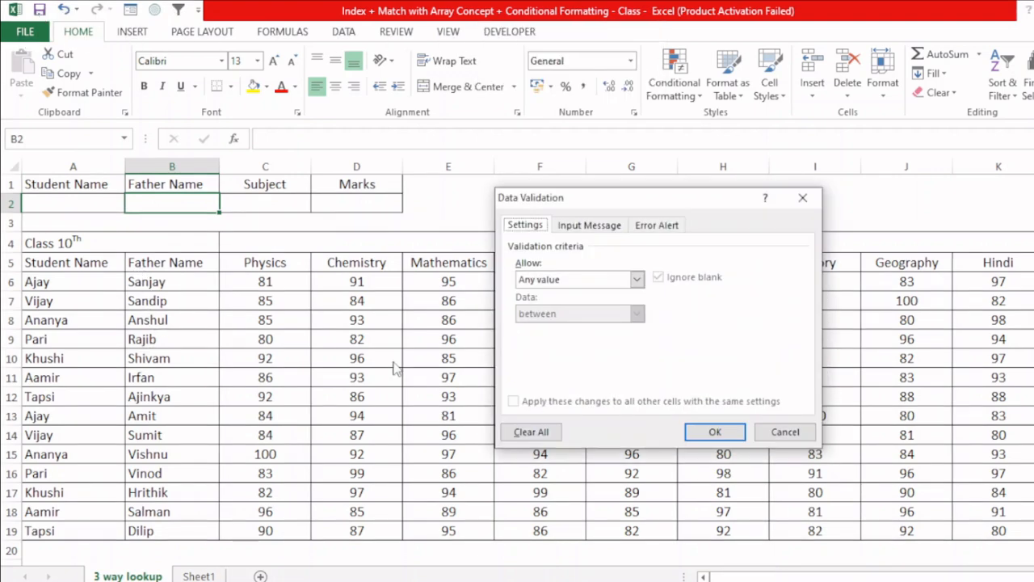
pyautogui.click(637, 279)
pyautogui.click(537, 327)
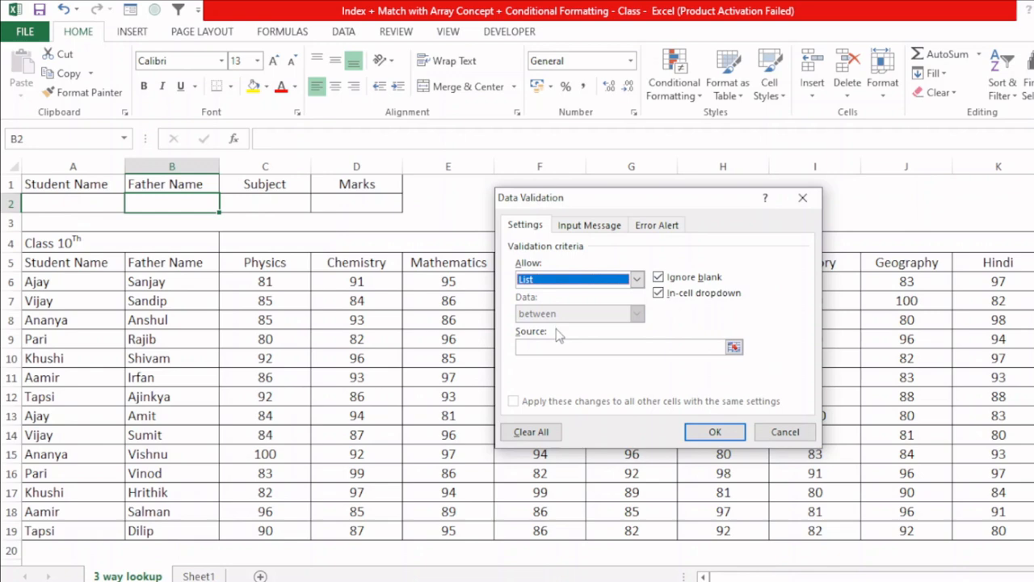
pyautogui.moveTo(187, 282); pyautogui.dragTo(185, 532)
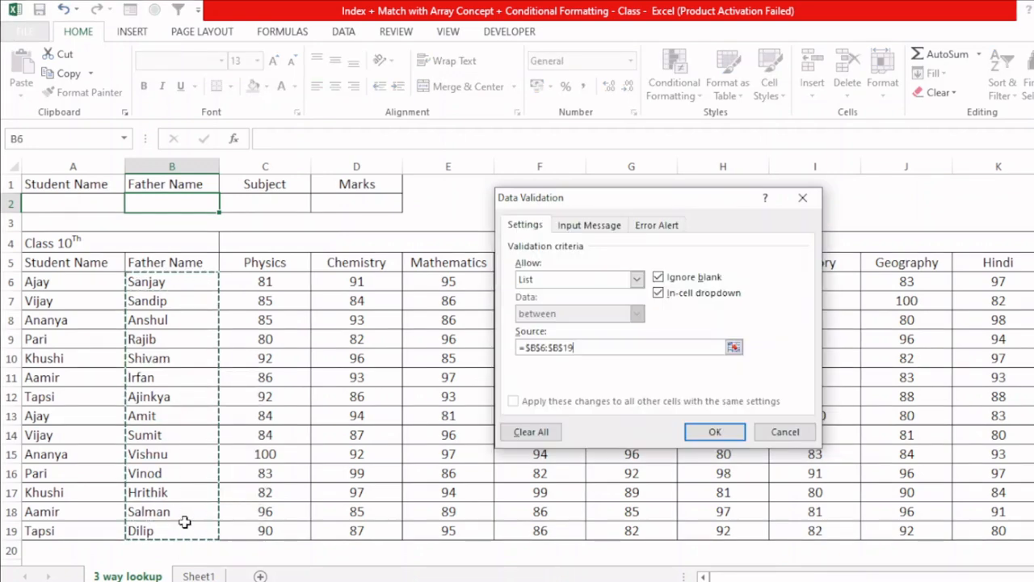
pyautogui.click(715, 432)
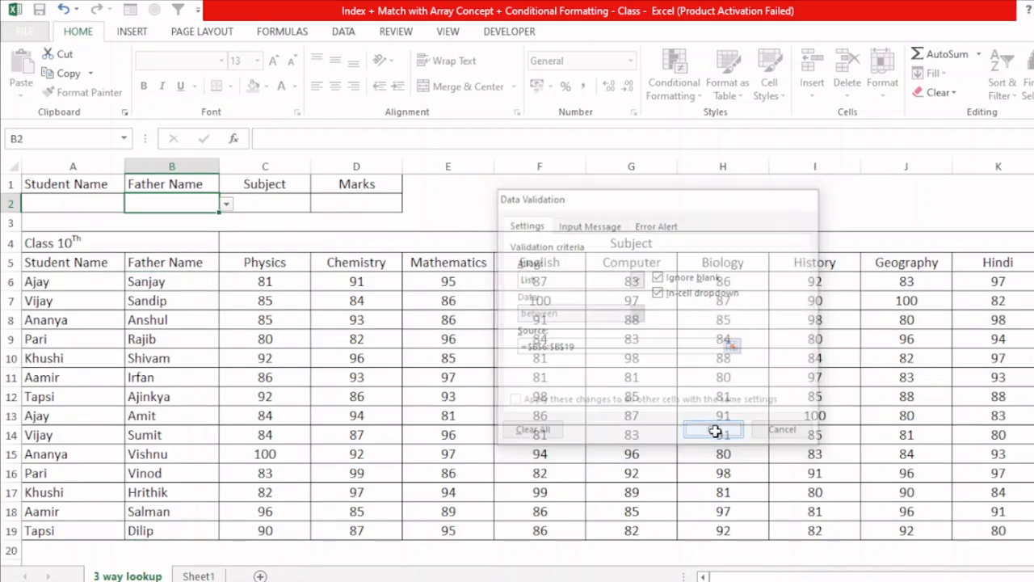
# - Add list validation to the Subject cell C2 with source =$C$5:$K$5
pyautogui.click(254, 205)
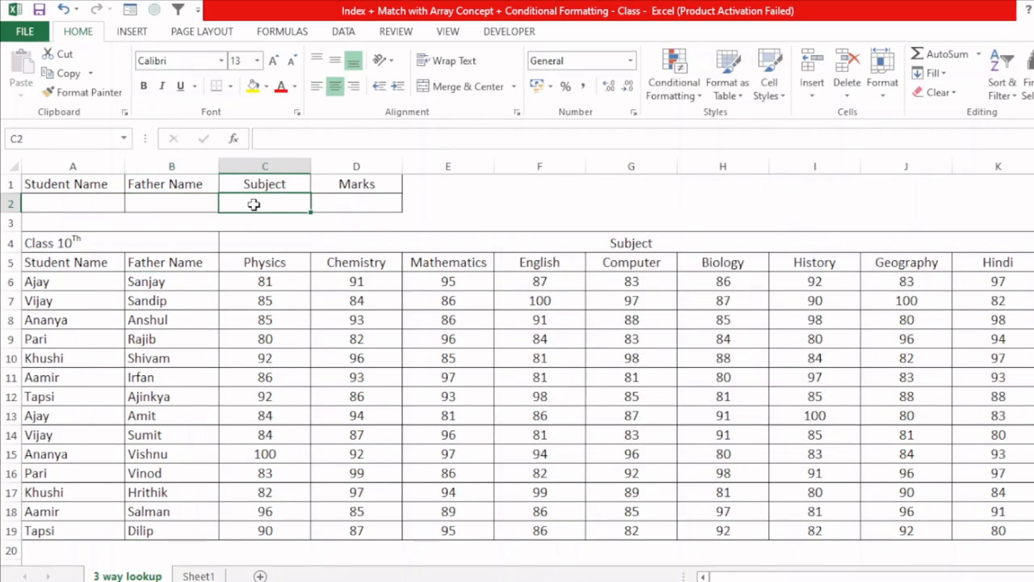
pyautogui.hotkey('alt', 'd')
pyautogui.press('l')
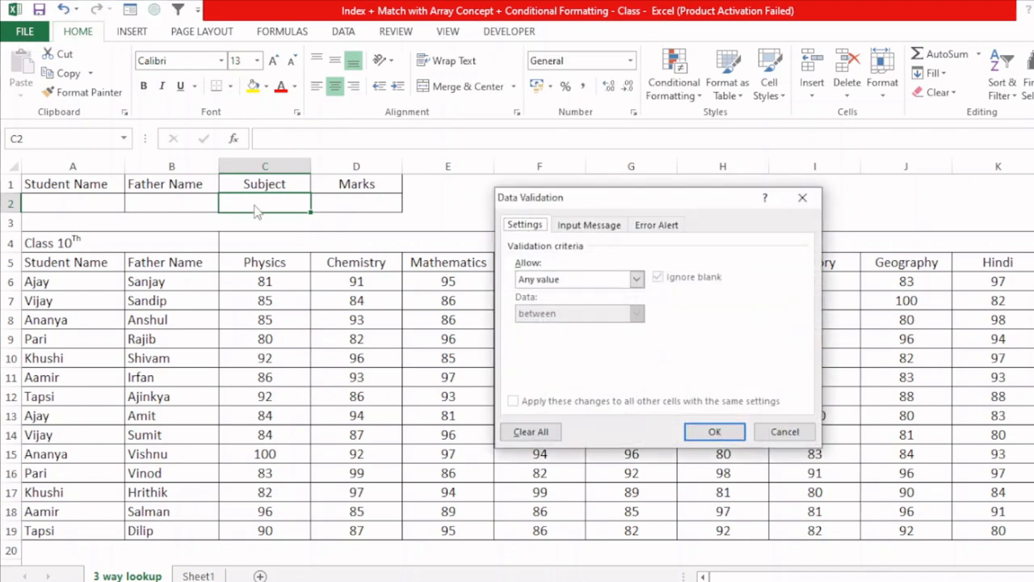
pyautogui.click(593, 279)
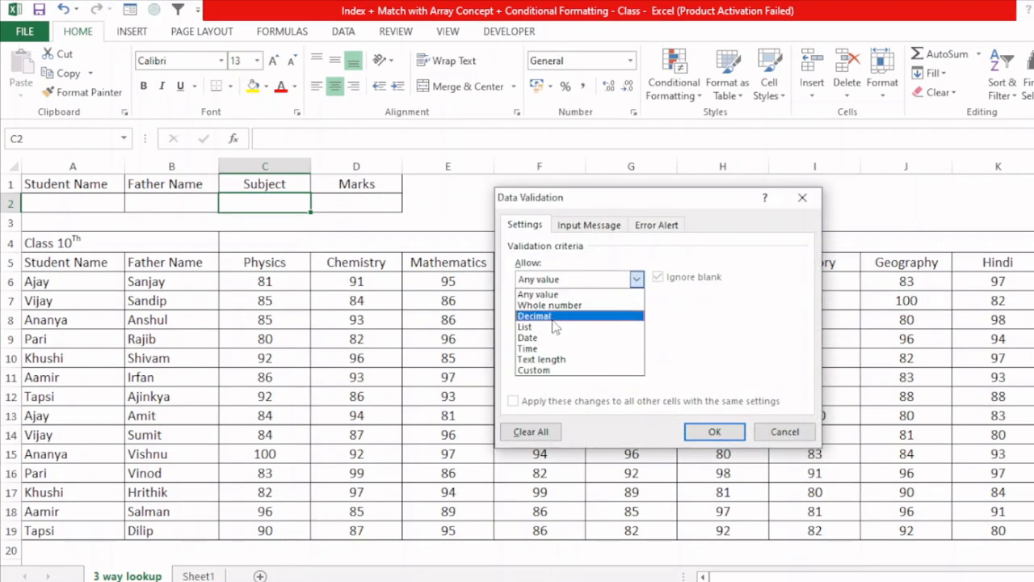
pyautogui.click(538, 332)
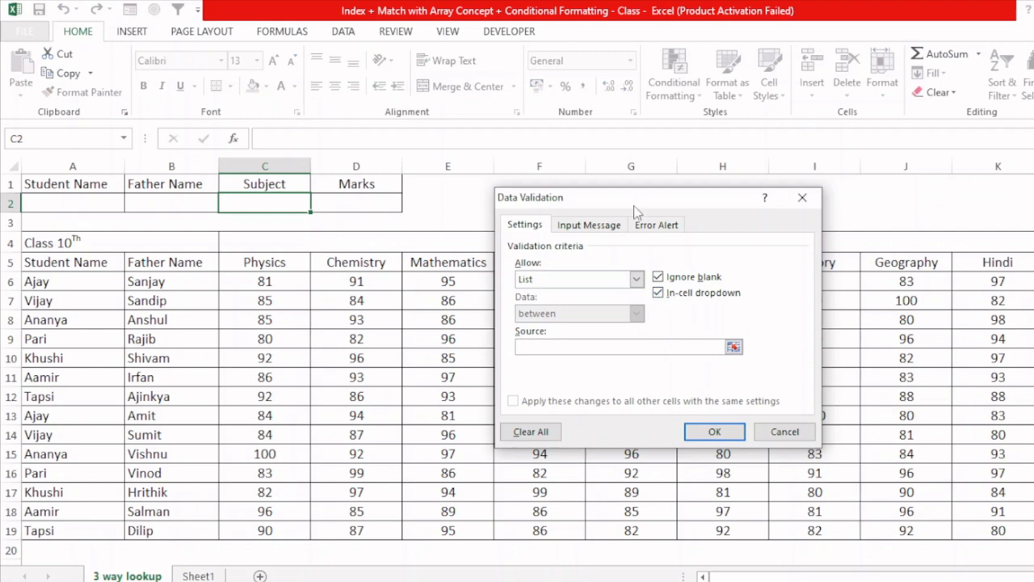
pyautogui.moveTo(639, 201); pyautogui.dragTo(542, 330)
pyautogui.moveTo(266, 262); pyautogui.dragTo(964, 267)
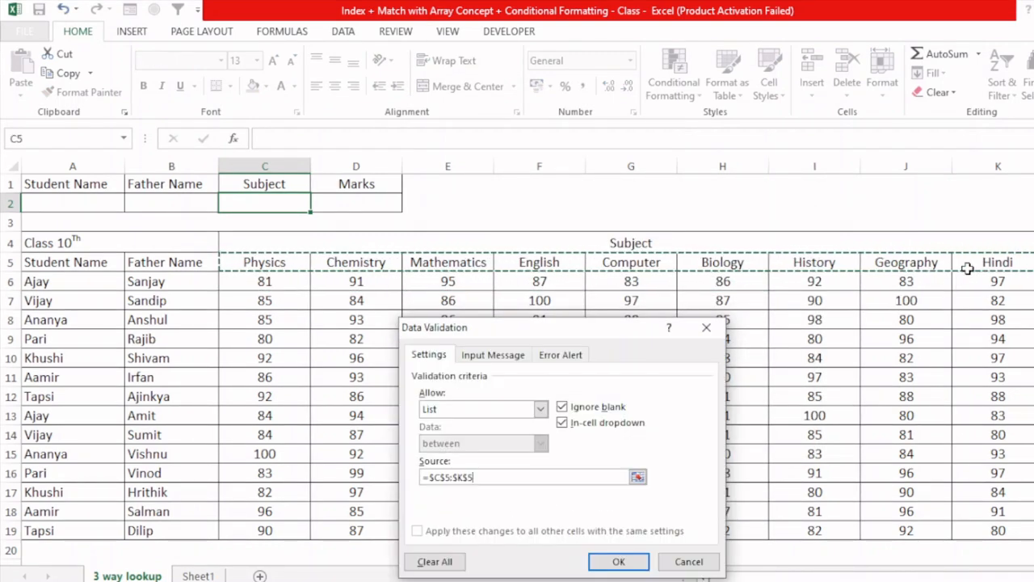
pyautogui.press('Return')
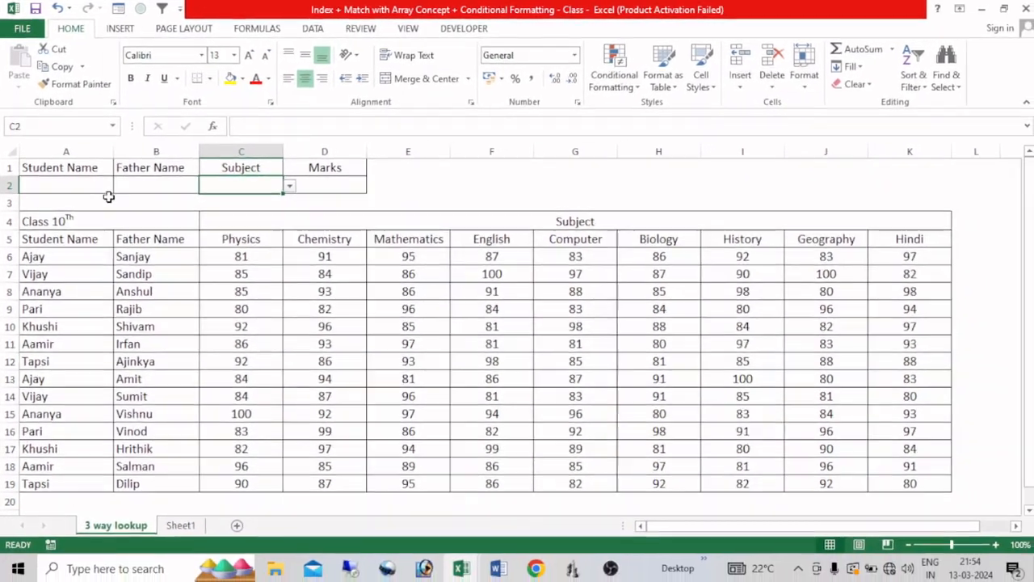
# - Choose the student name from row 9 in the A2 dropdown list
pyautogui.click(109, 193)
pyautogui.click(120, 186)
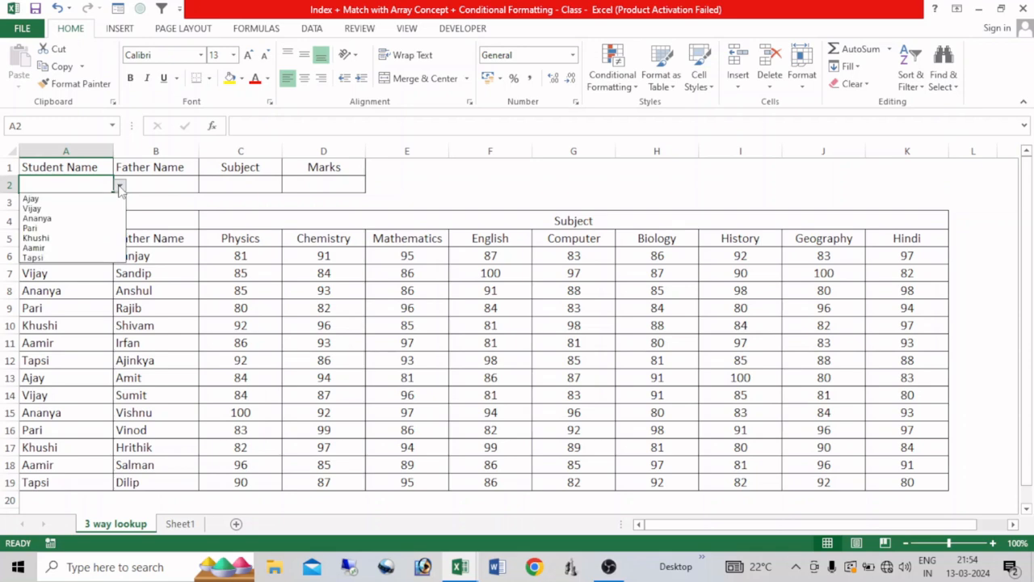
pyautogui.click(60, 229)
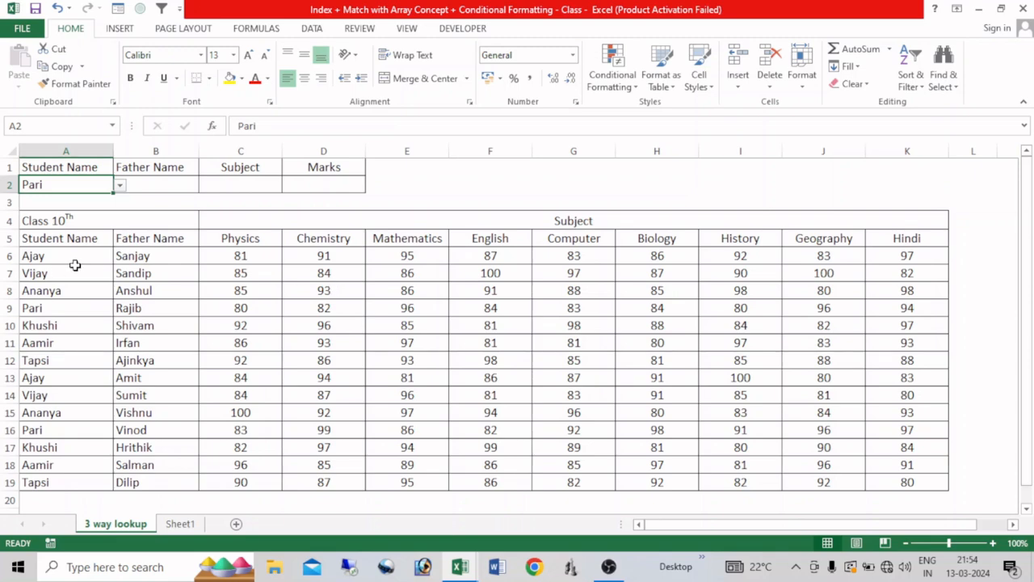
# - Create a formula-based conditional formatting rule for A6:B19 with the formula =$A6=$A$2
pyautogui.moveTo(82, 257); pyautogui.dragTo(146, 480)
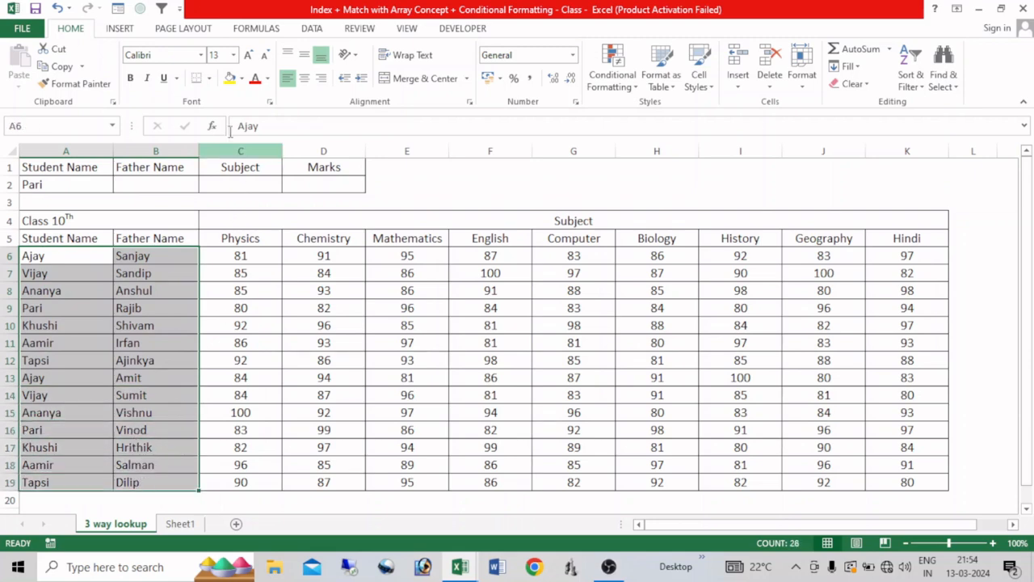
pyautogui.click(614, 89)
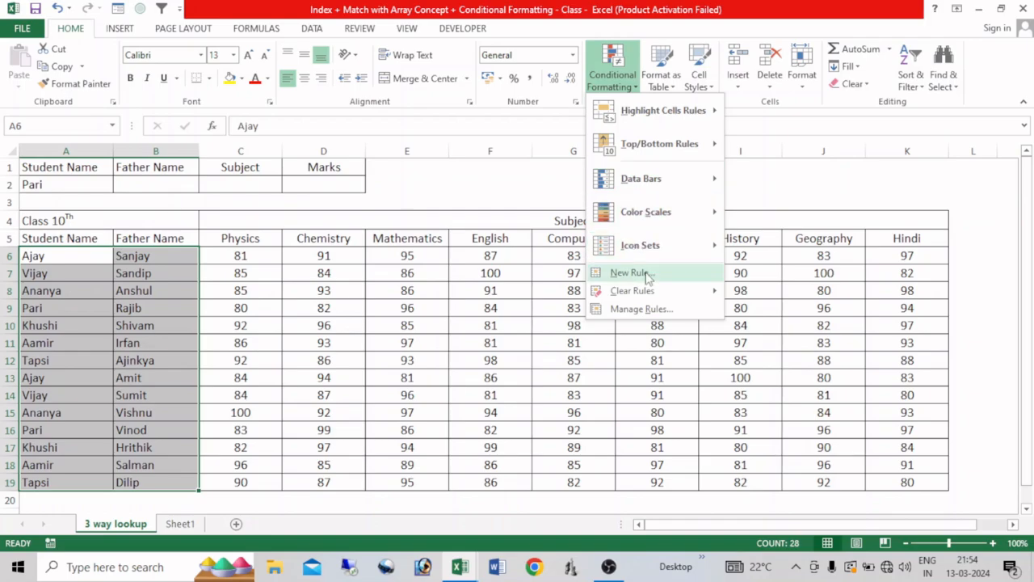
pyautogui.click(611, 273)
pyautogui.click(441, 360)
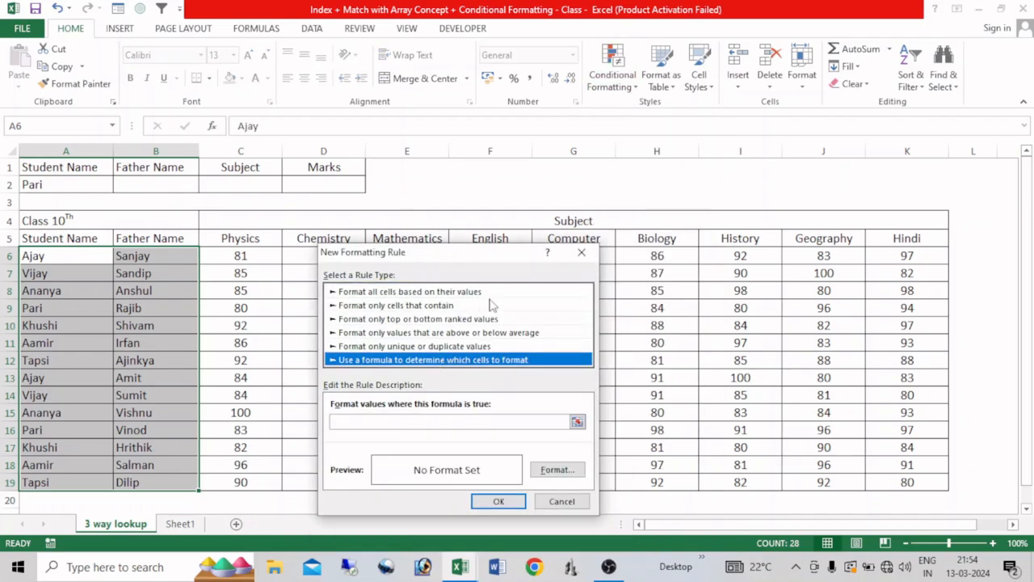
pyautogui.moveTo(499, 256); pyautogui.dragTo(618, 109)
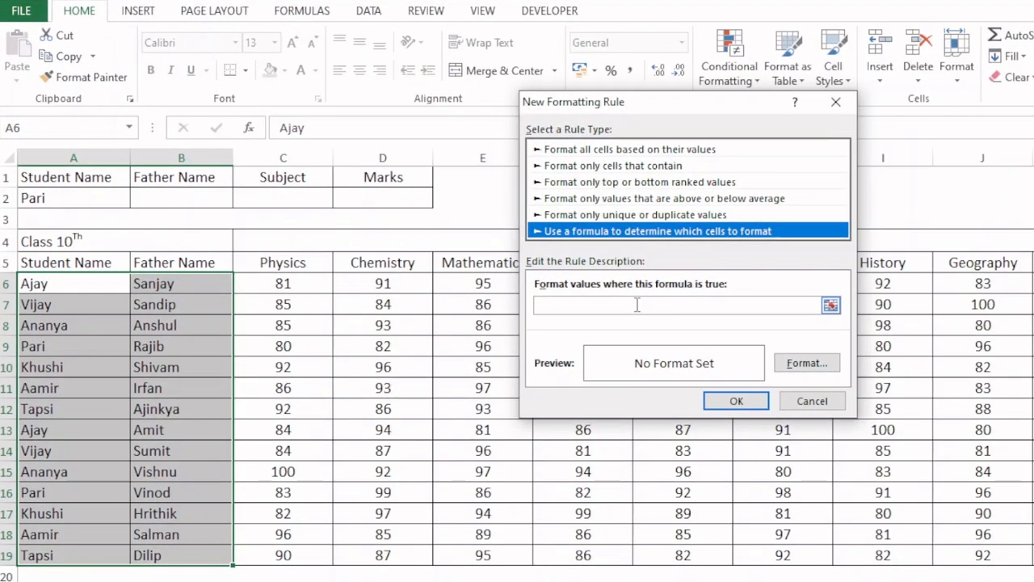
pyautogui.click(591, 292)
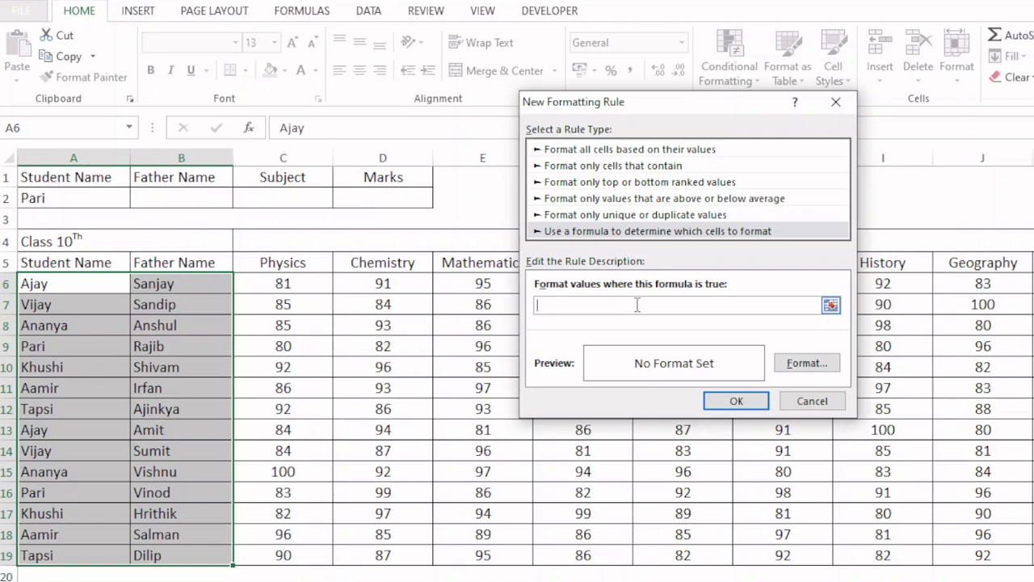
pyautogui.click(90, 283)
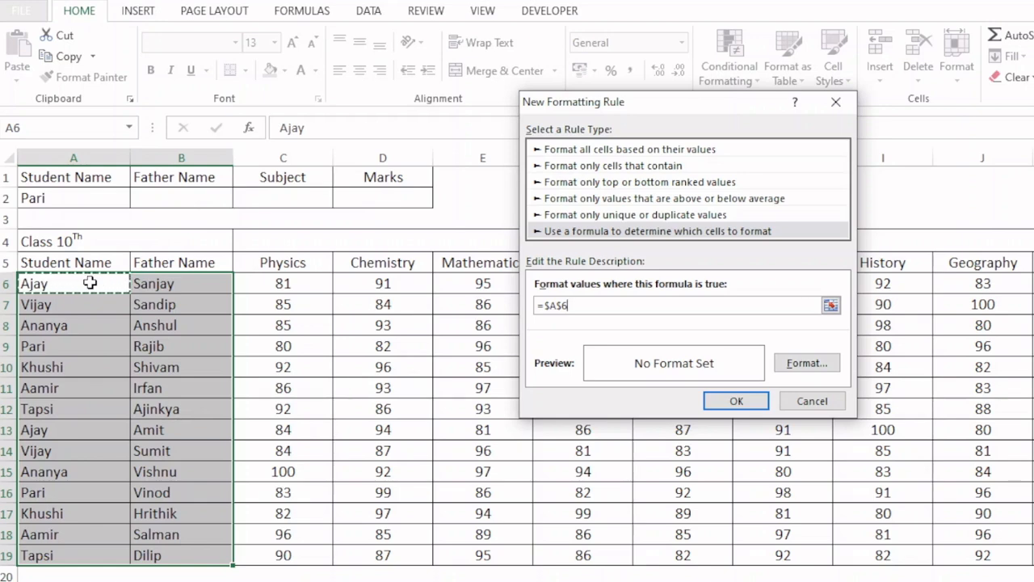
pyautogui.press('F4')
pyautogui.press('F4')
pyautogui.write('=')
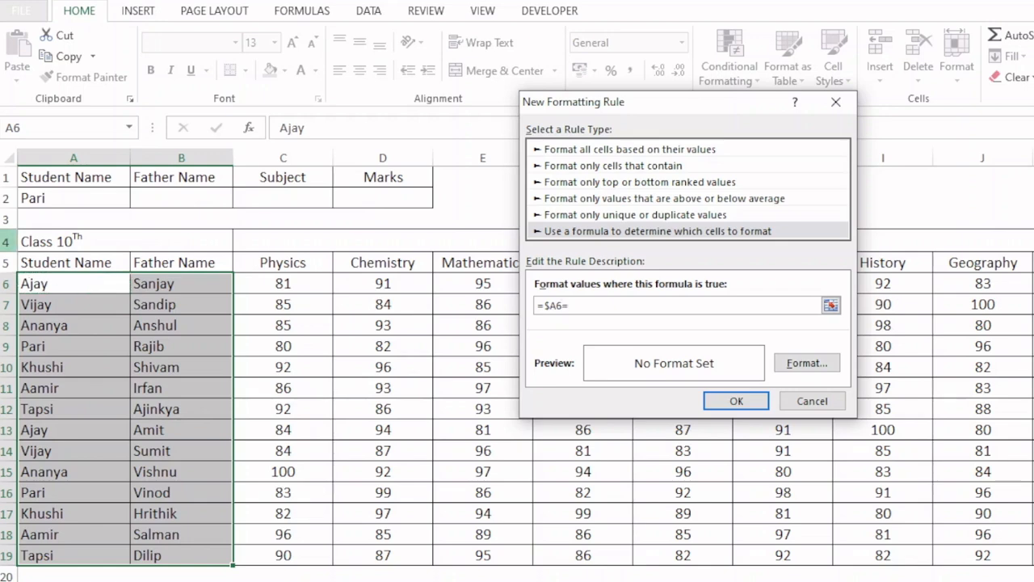
pyautogui.click(48, 199)
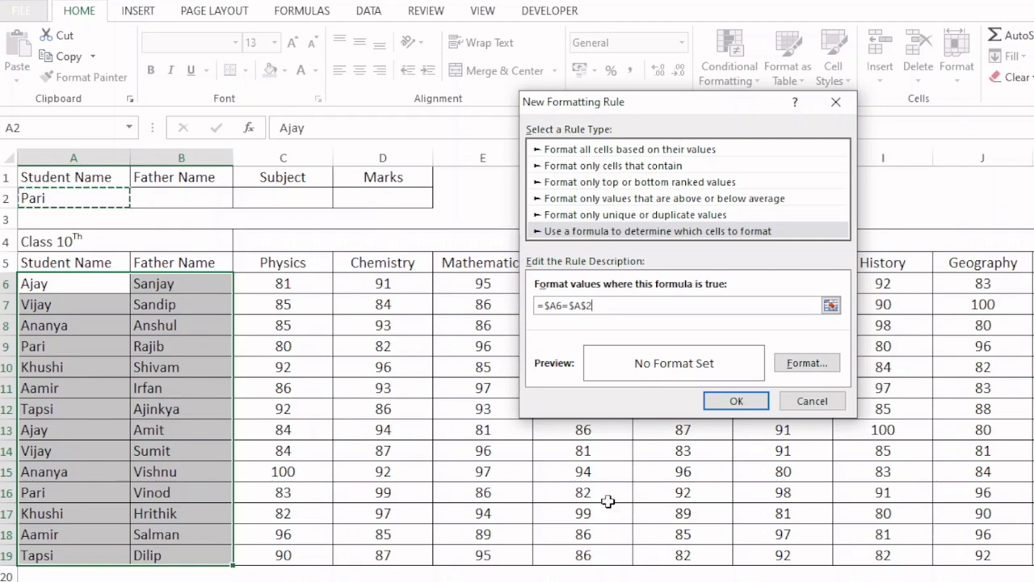
# - Give the new rule a light gold background fill and apply it to A6:B19
pyautogui.click(806, 371)
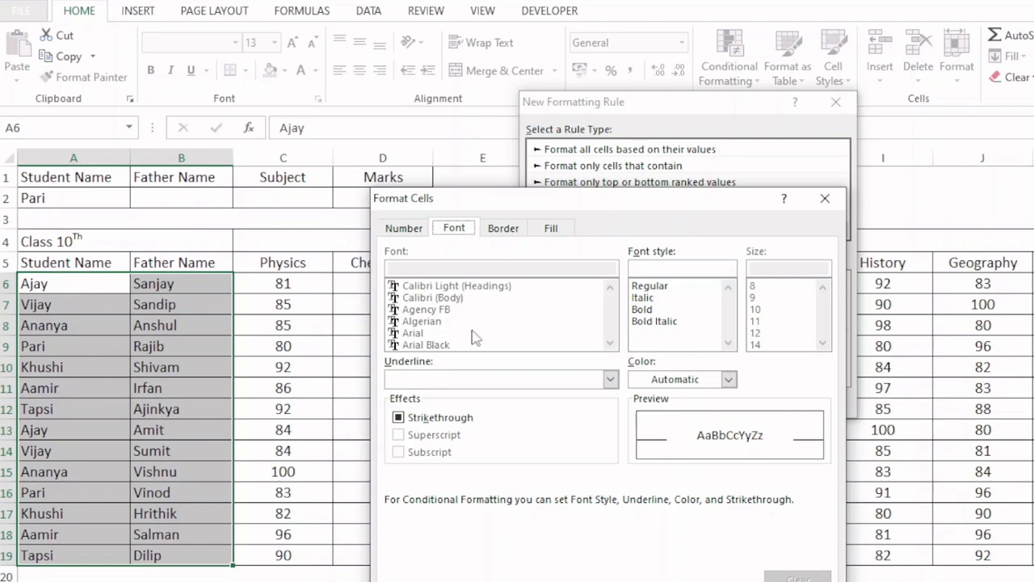
pyautogui.click(552, 229)
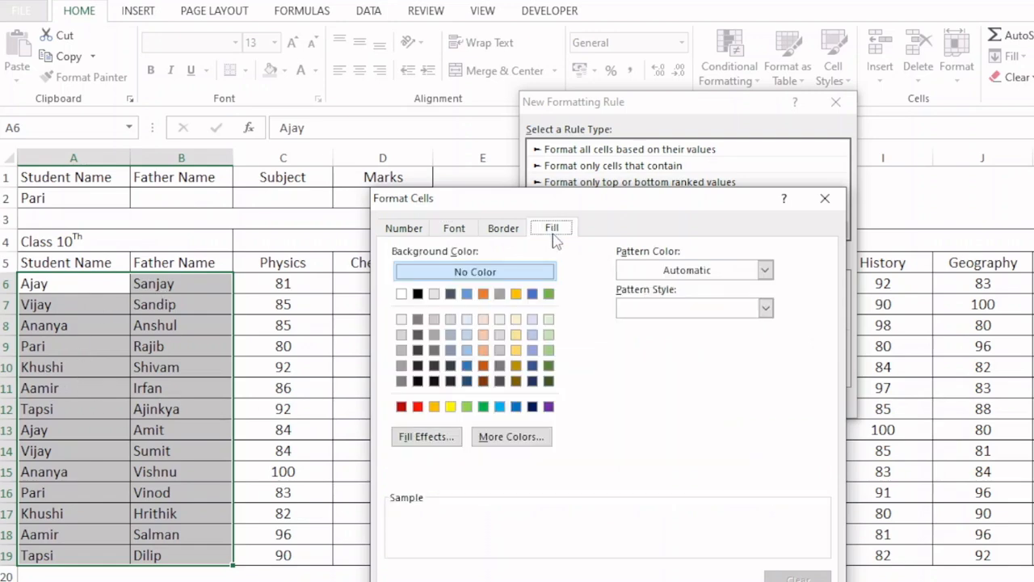
pyautogui.click(516, 335)
pyautogui.press('Return')
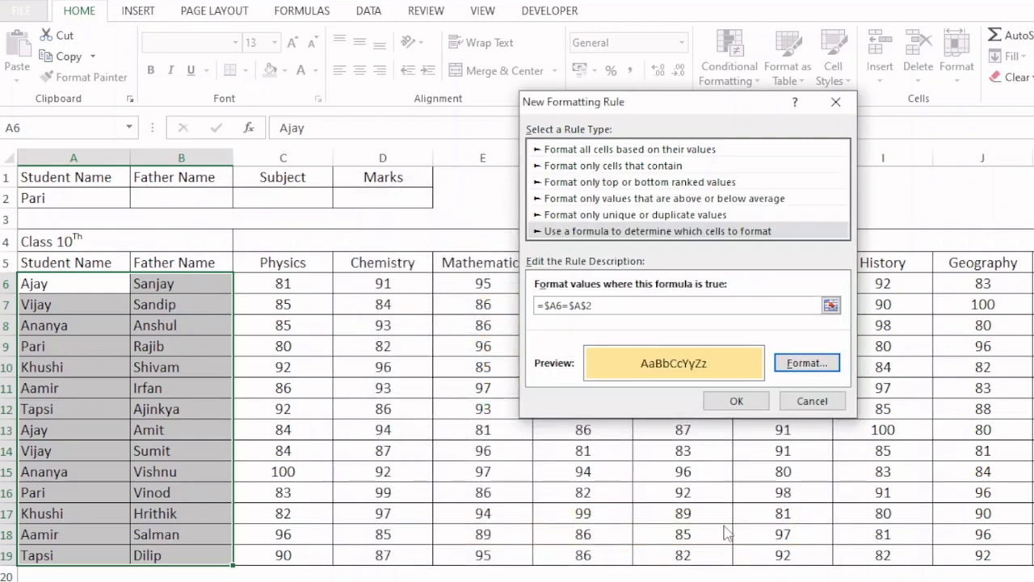
pyautogui.click(736, 404)
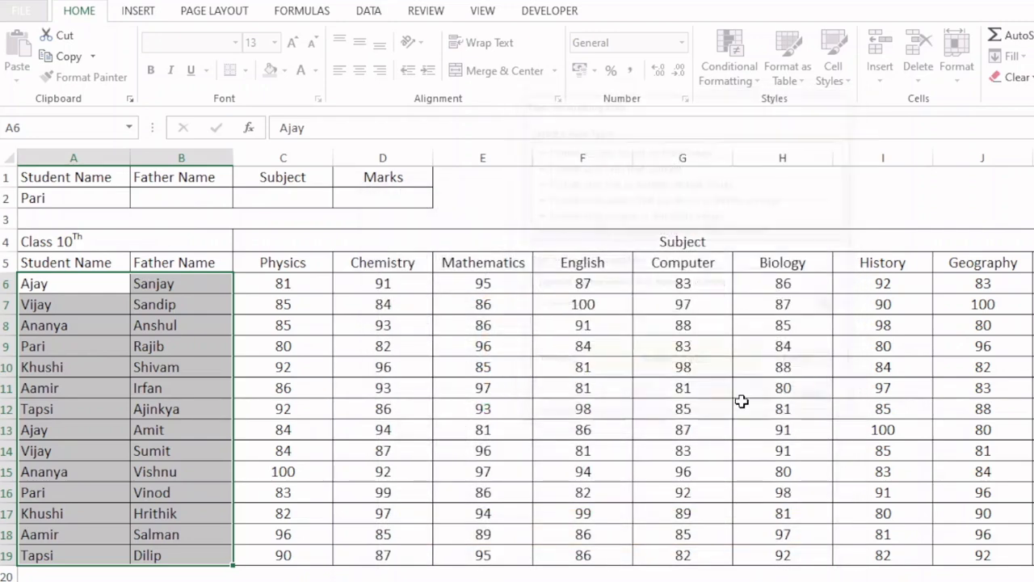
# - Try the student name from row 10 in A2, and switch back to the student name from row 9
pyautogui.click(95, 203)
pyautogui.click(138, 200)
pyautogui.click(43, 262)
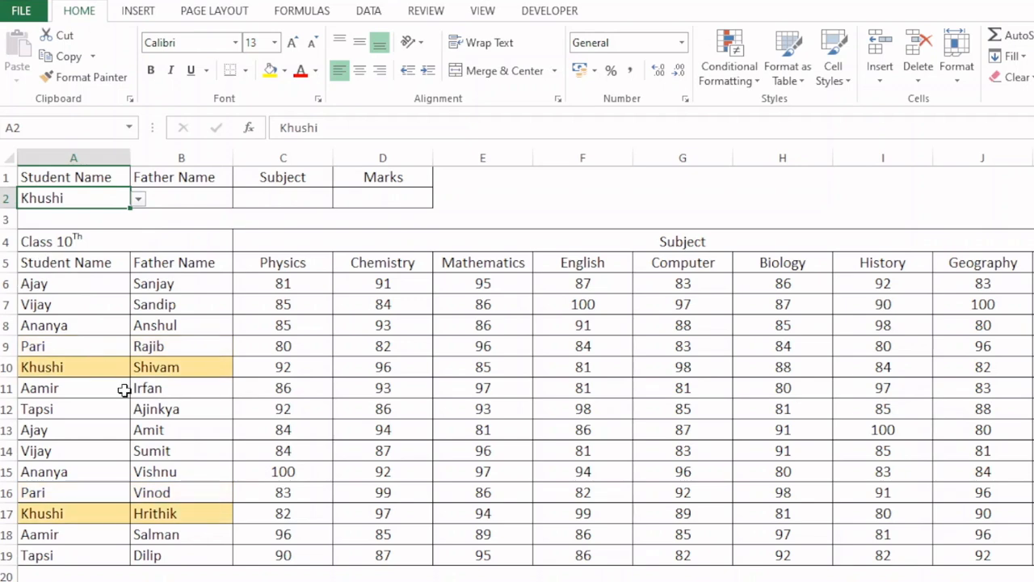
pyautogui.click(139, 200)
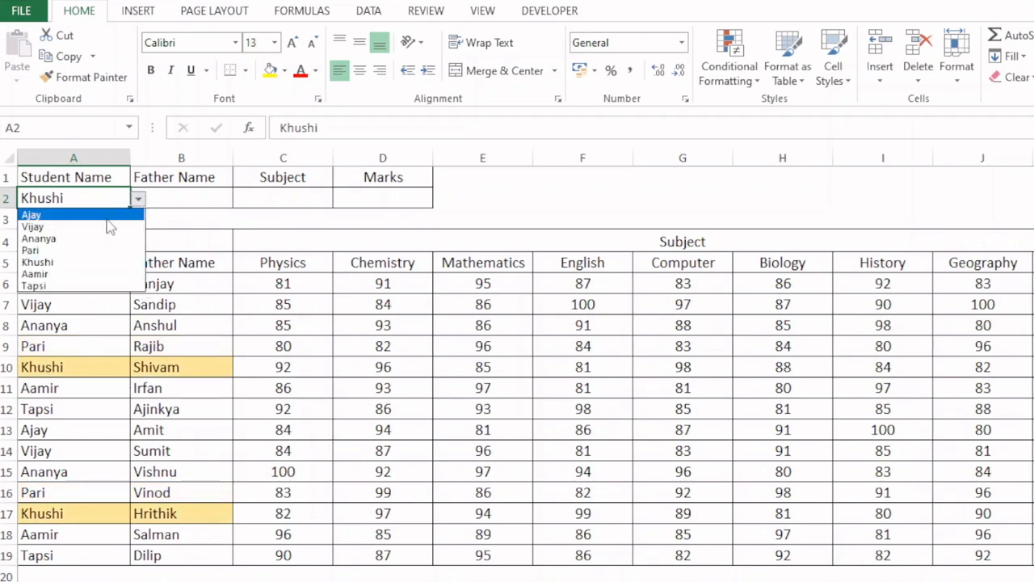
pyautogui.click(55, 249)
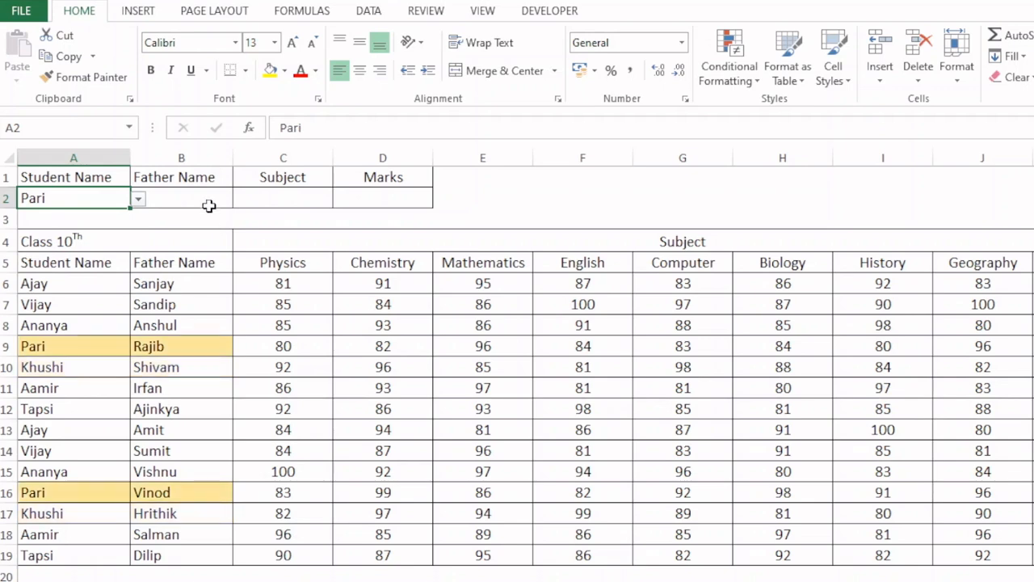
# - Choose the father's name from row 9 in the B2 dropdown list
pyautogui.click(208, 202)
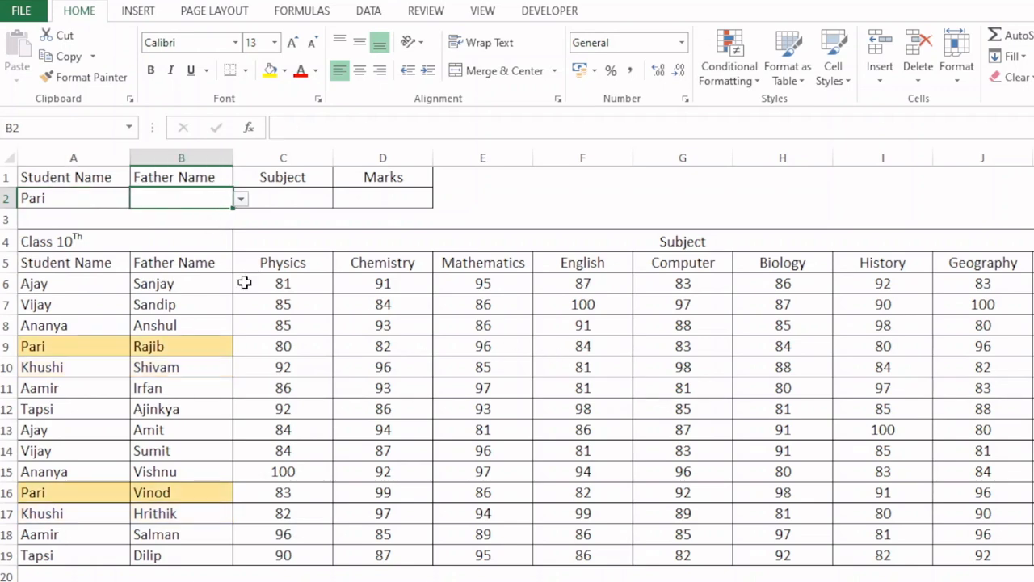
pyautogui.click(240, 199)
pyautogui.click(185, 252)
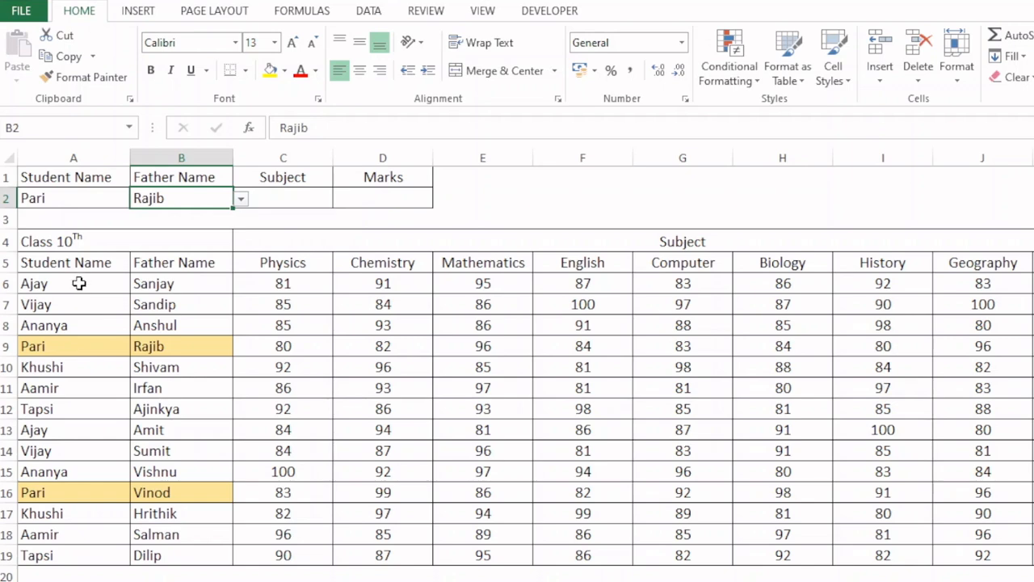
# - Start a formula-based conditional formatting rule for A6:K19 and enter an AND formula with the first condition $A6=$A$2
pyautogui.moveTo(79, 283); pyautogui.dragTo(1031, 558)
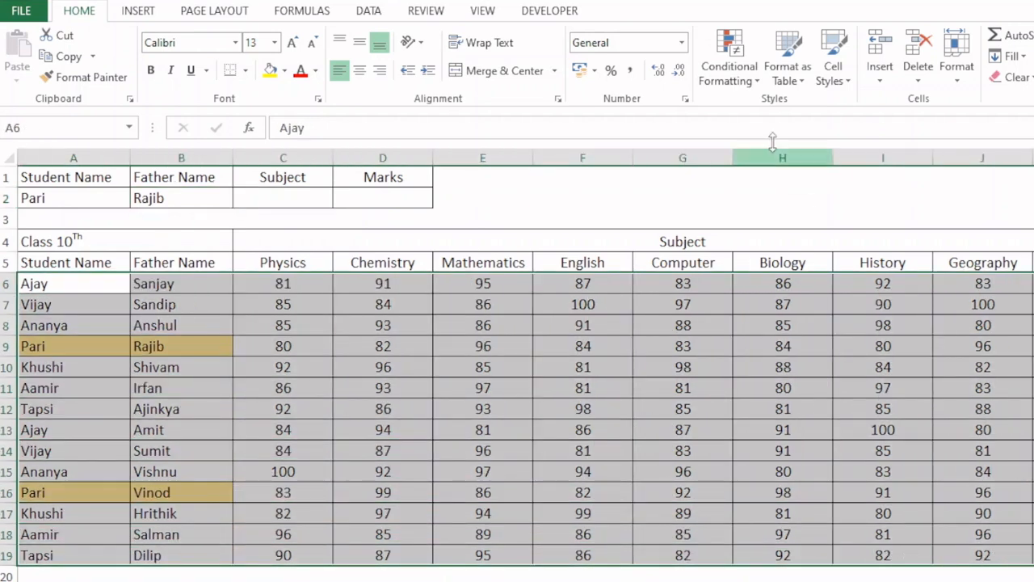
pyautogui.click(730, 64)
pyautogui.press('Escape')
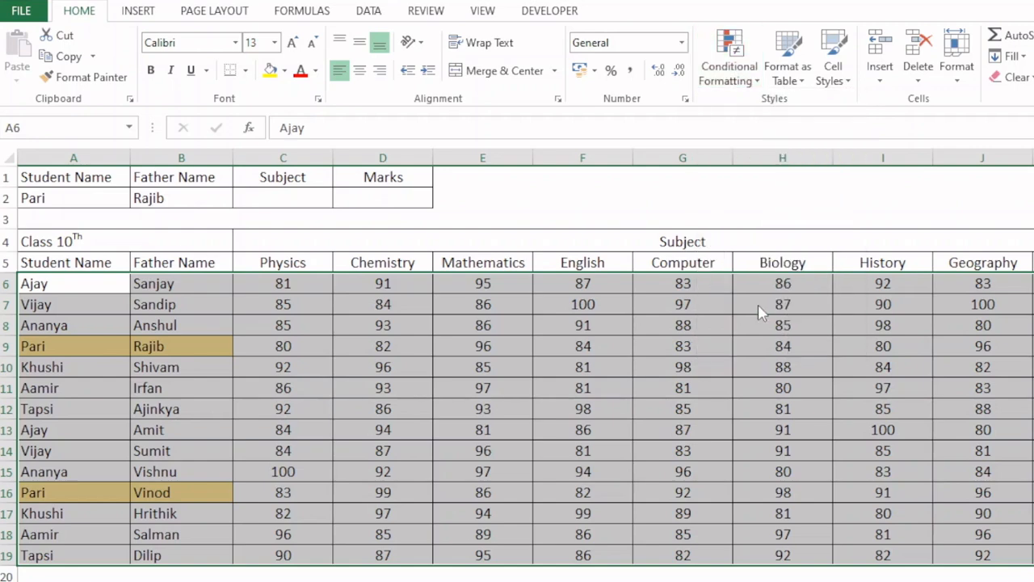
pyautogui.click(640, 211)
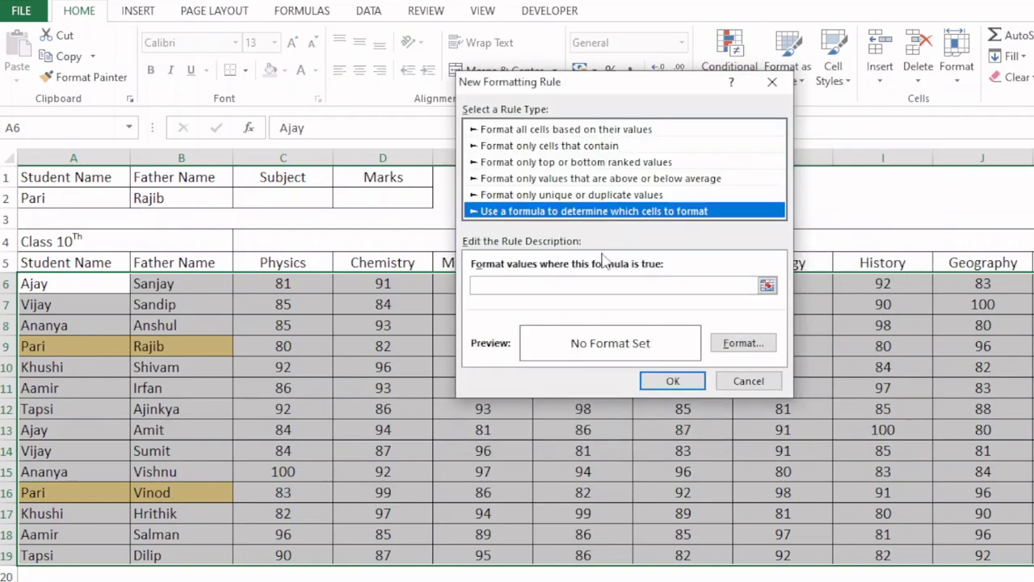
pyautogui.click(556, 285)
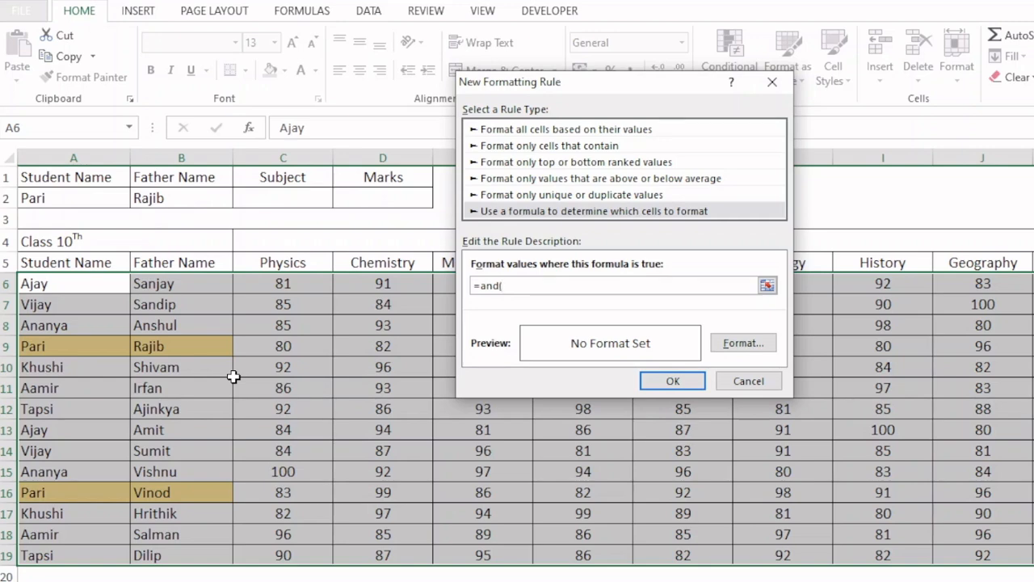
pyautogui.click(65, 281)
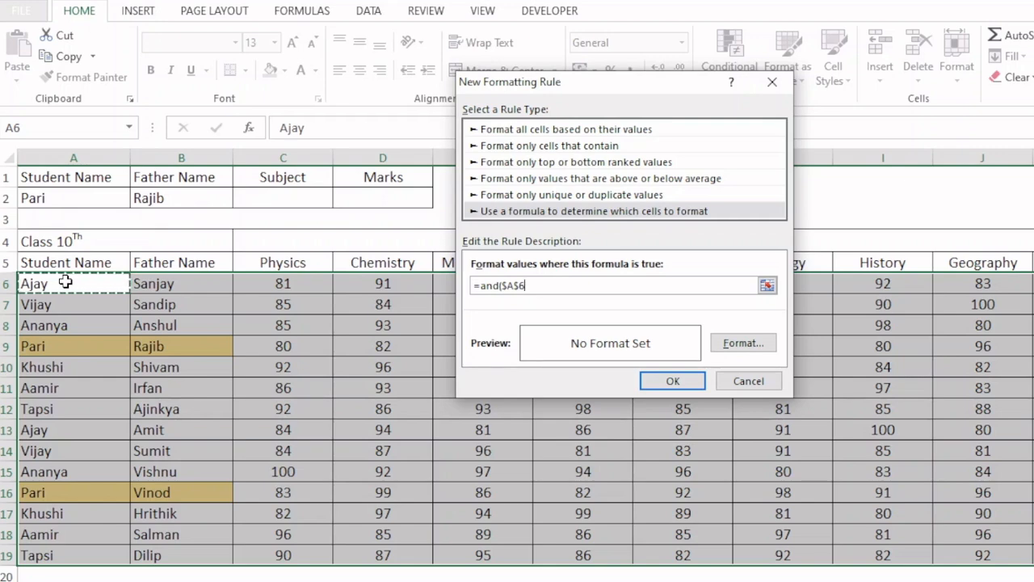
pyautogui.press('F4')
pyautogui.press('F4')
pyautogui.write('=')
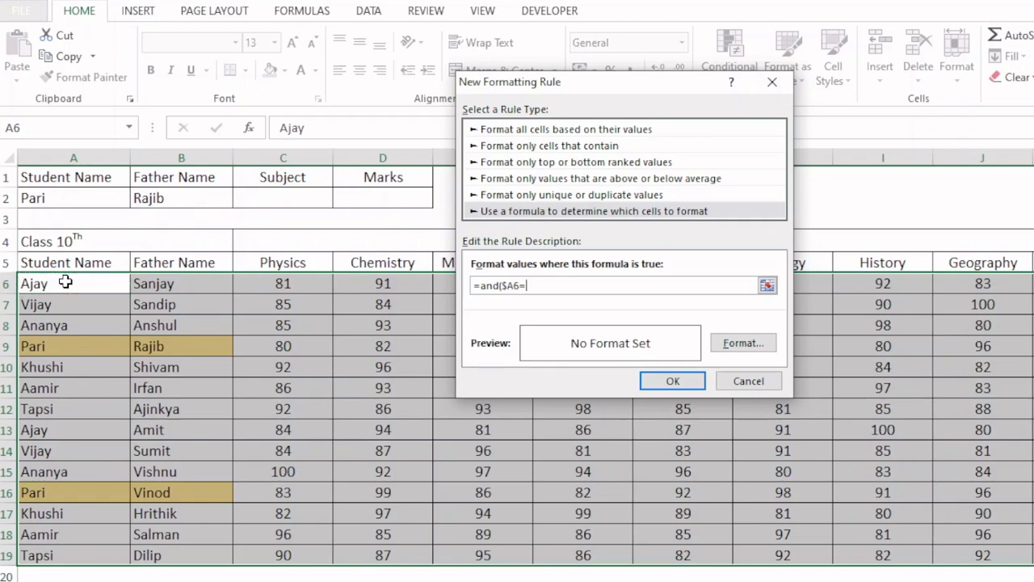
pyautogui.click(83, 197)
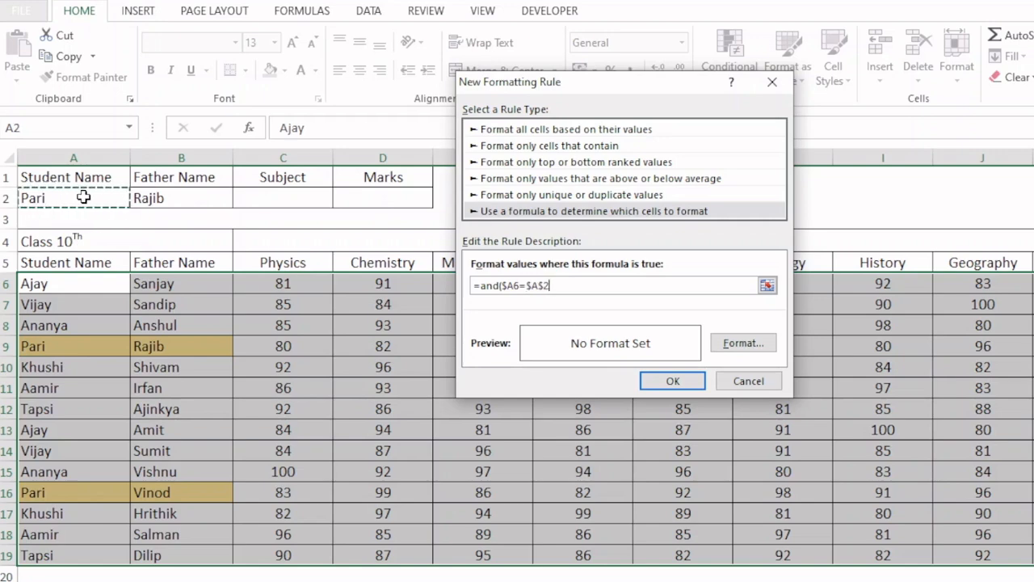
pyautogui.write(',')
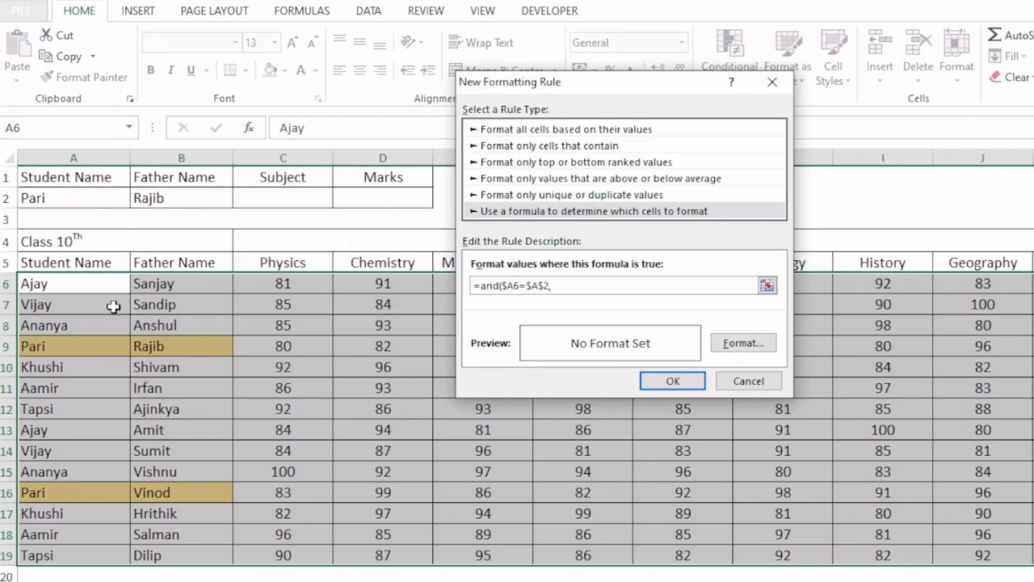
# - Add $B6=$B$2 as the second condition and close the rule formula, giving =and($A6=$A$2,$B6=$B$2)
pyautogui.click(175, 284)
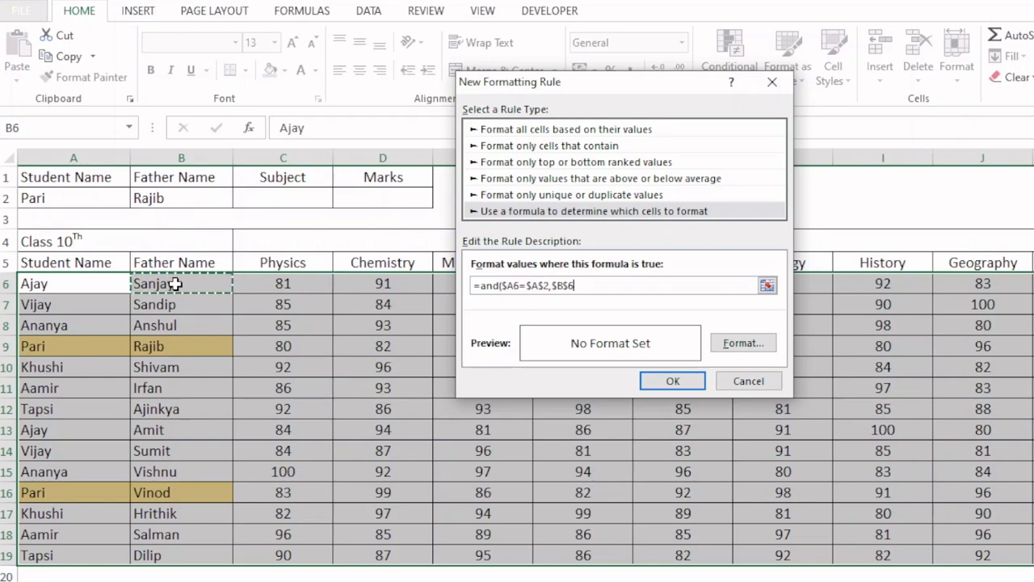
pyautogui.press('F4')
pyautogui.press('F4')
pyautogui.write('=')
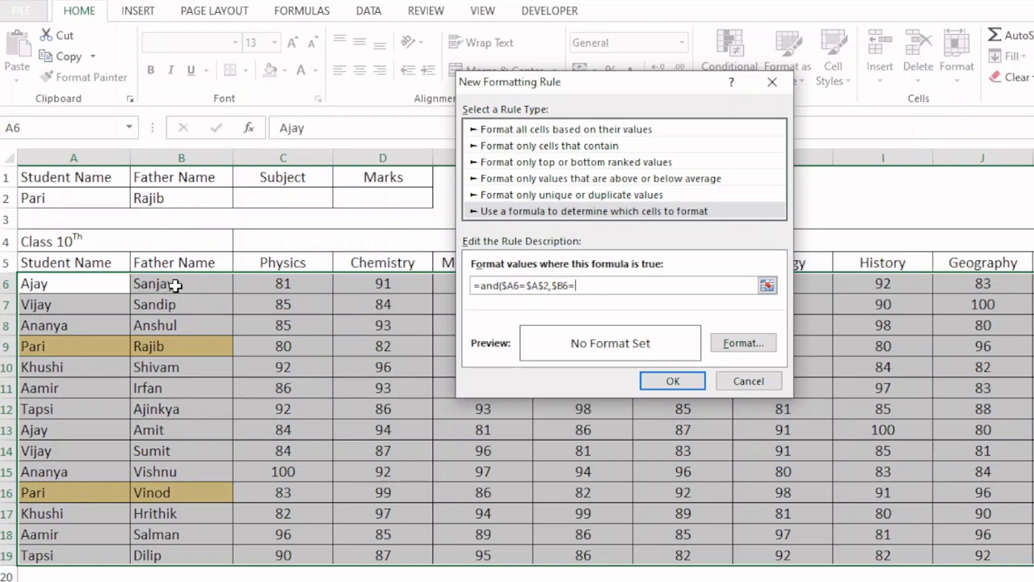
pyautogui.click(176, 200)
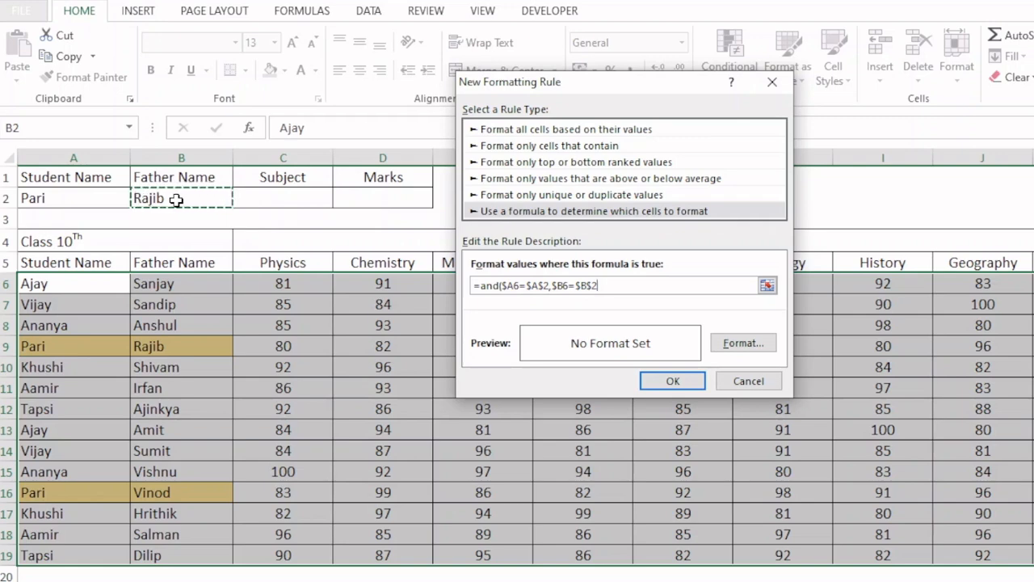
pyautogui.write(')')
# - Give the AND rule a light blue background fill and apply it to A6:K19
pyautogui.click(732, 346)
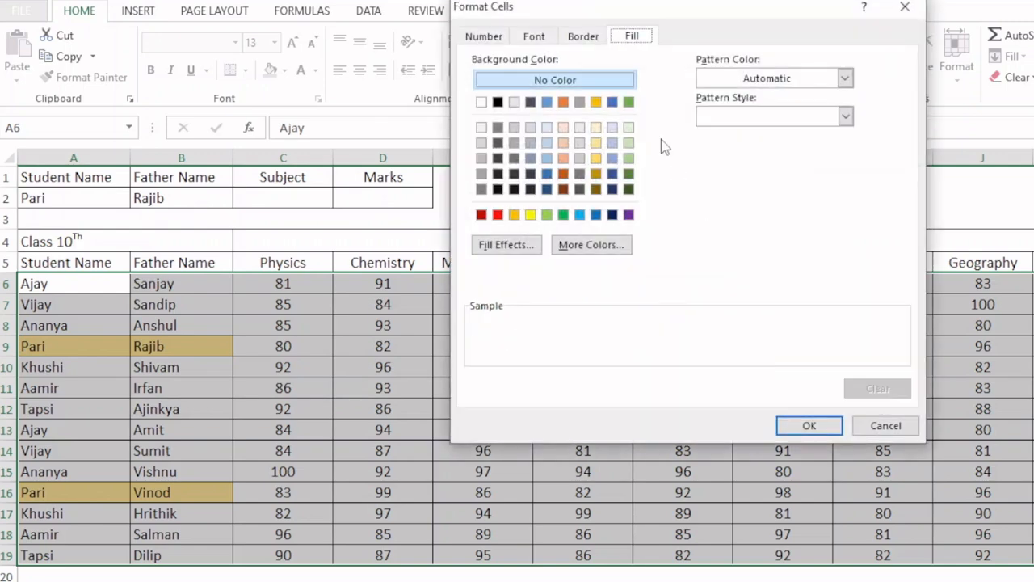
pyautogui.click(612, 143)
pyautogui.click(788, 426)
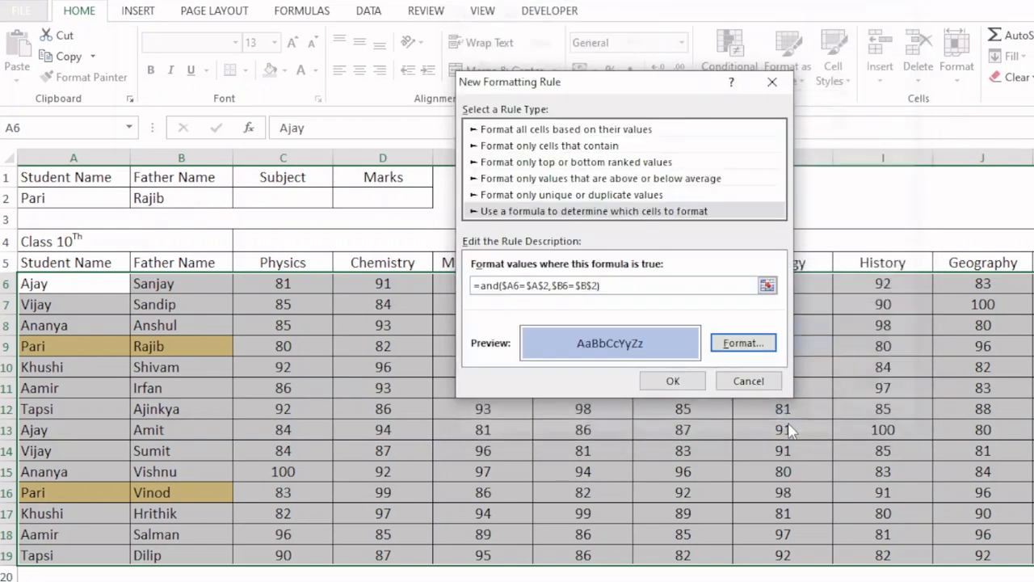
pyautogui.click(678, 377)
pyautogui.click(252, 425)
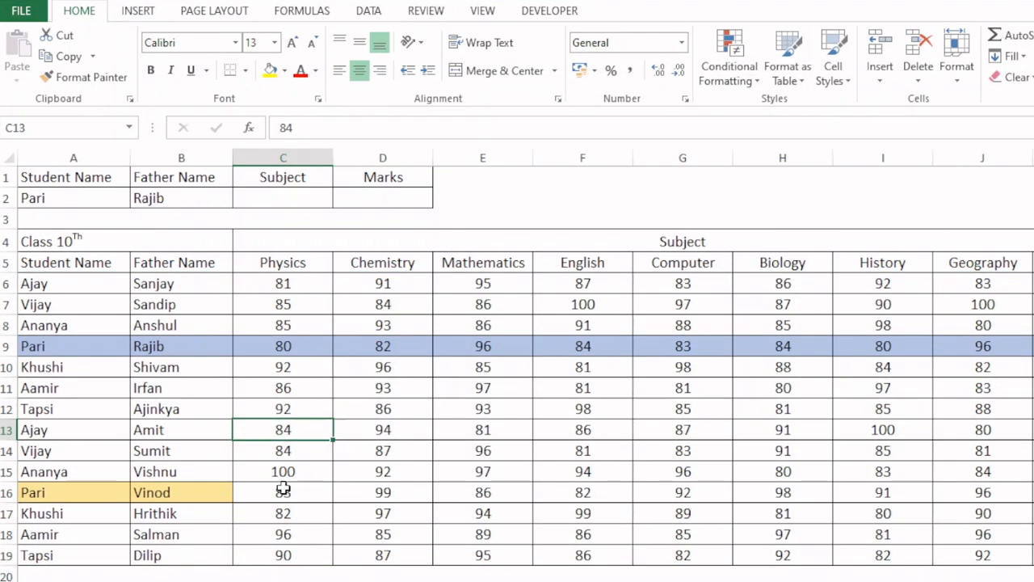
# - Try the father's name from row 16 in the B2 dropdown, and switch back to the father's name from row 9
pyautogui.click(173, 198)
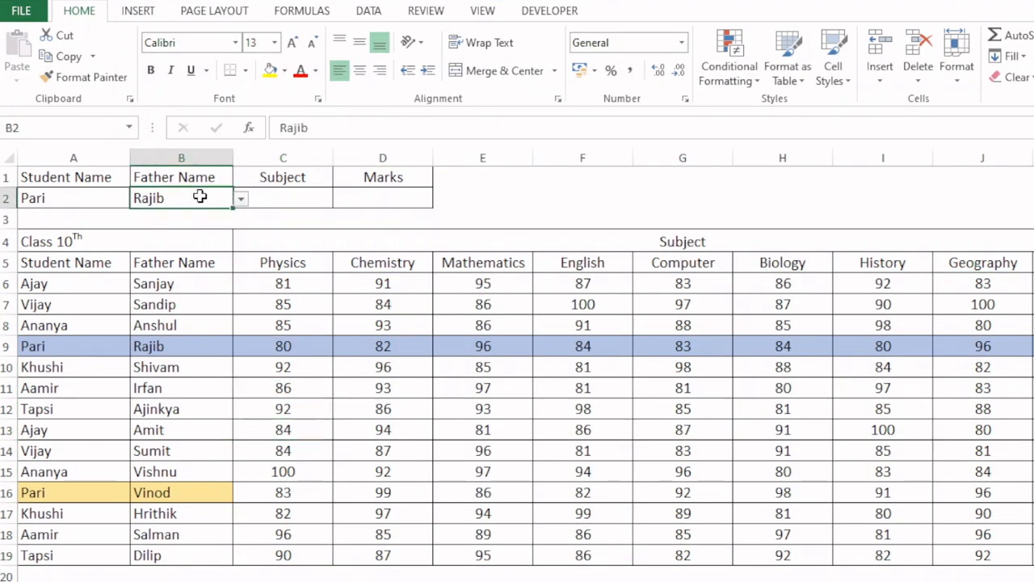
pyautogui.click(241, 199)
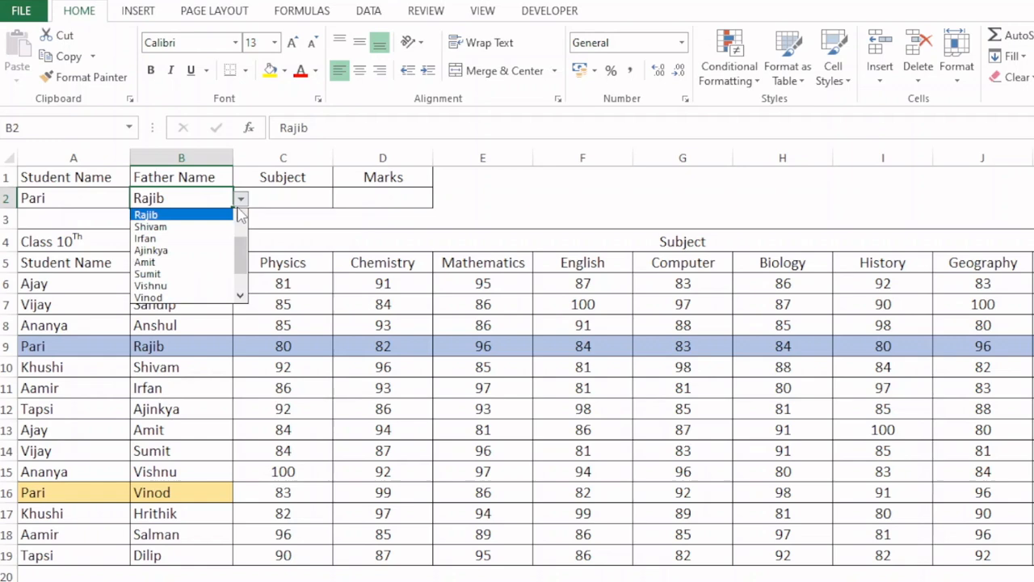
pyautogui.click(156, 299)
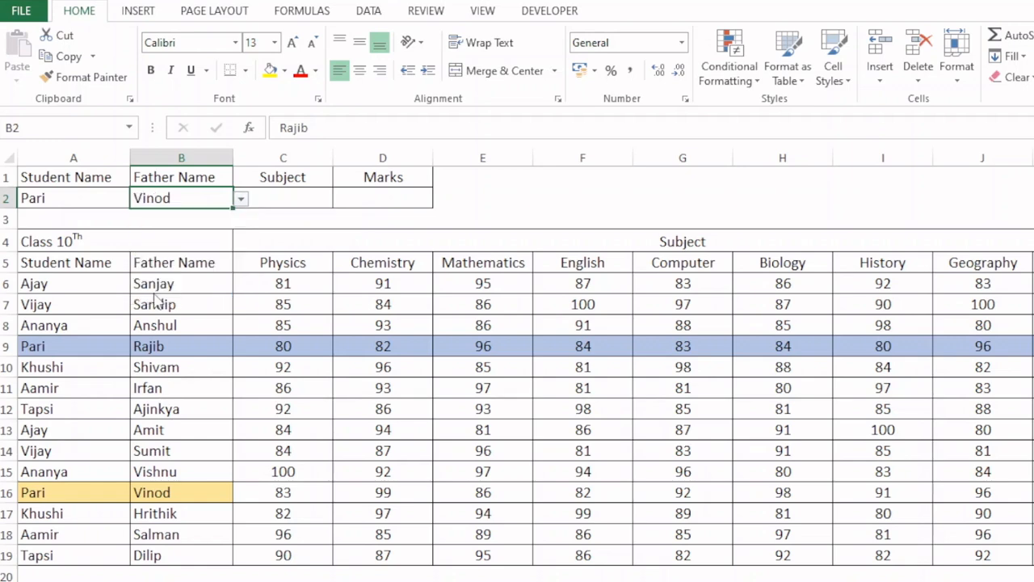
pyautogui.click(241, 198)
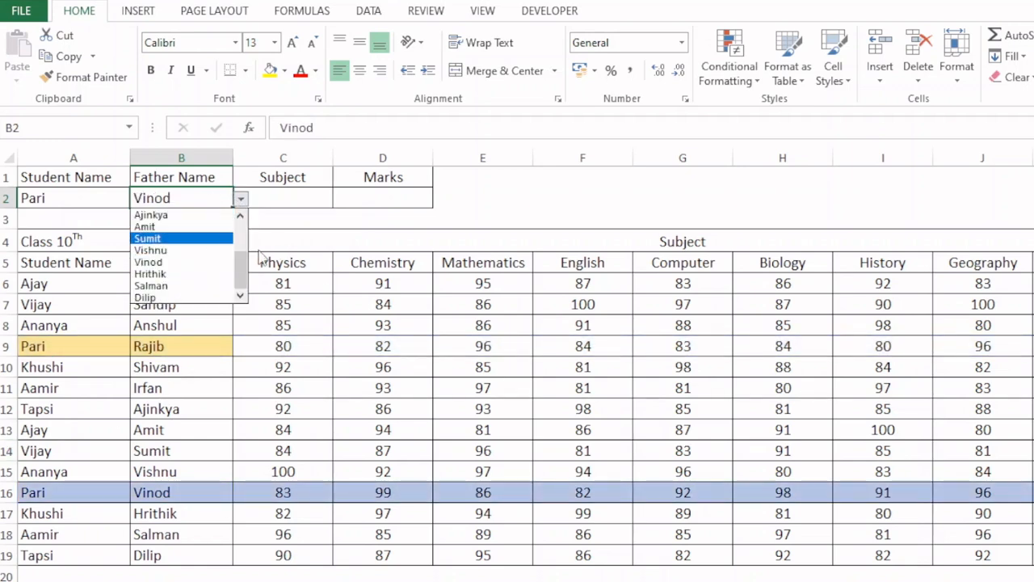
pyautogui.moveTo(244, 268); pyautogui.dragTo(244, 257)
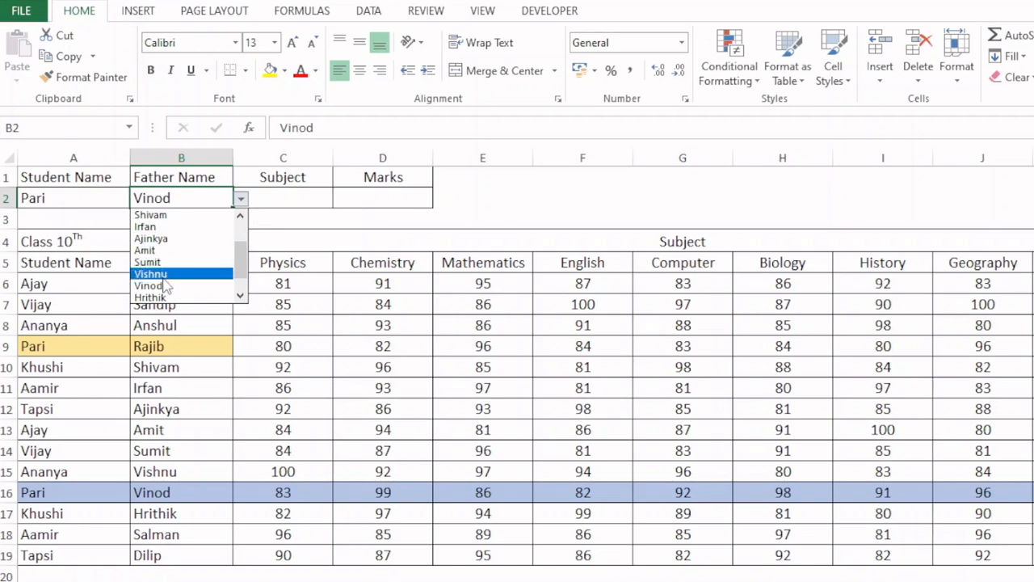
pyautogui.scroll(2, 161, 243)
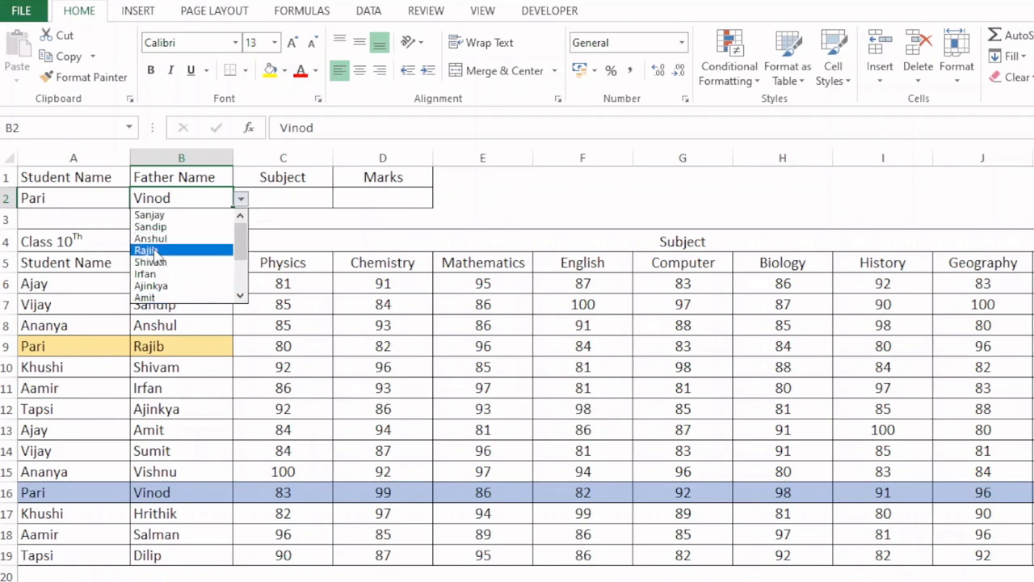
pyautogui.click(149, 246)
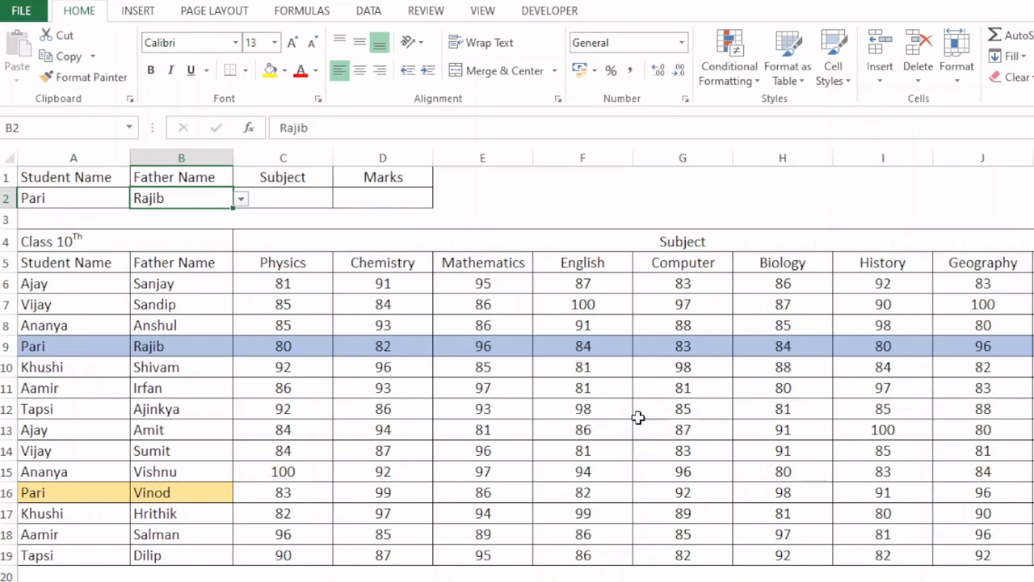
# - Choose Mathematics in the C2 subject dropdown list
pyautogui.click(267, 196)
pyautogui.click(341, 199)
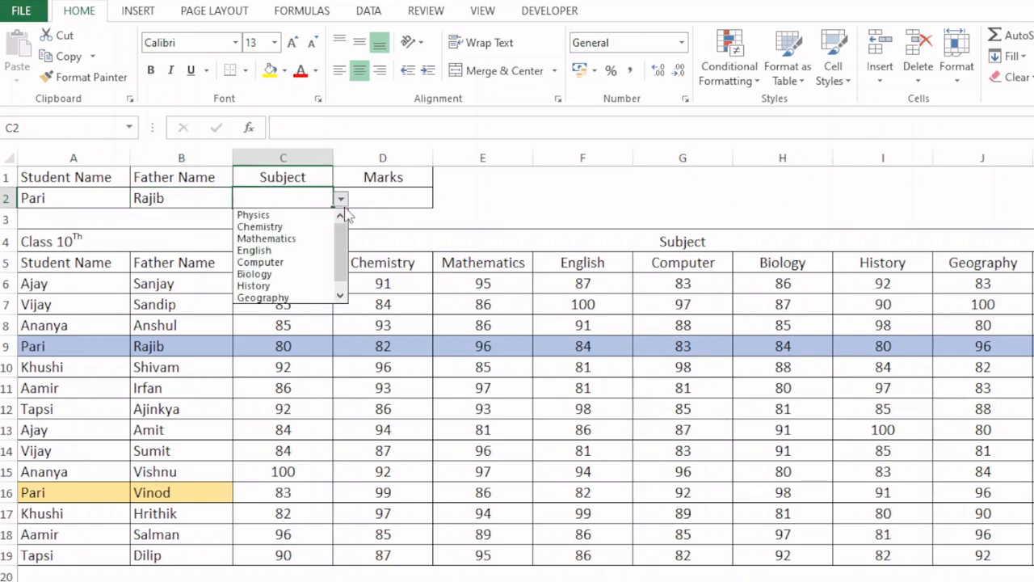
pyautogui.click(279, 236)
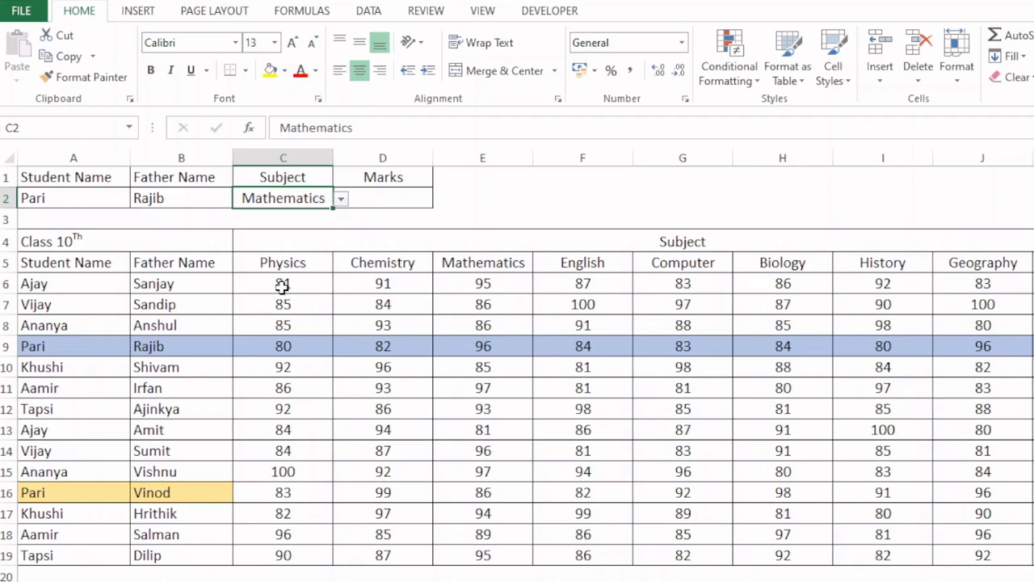
# - Create a formula-based conditional formatting rule for C6:K19 with the formula =C$5=$C$2
pyautogui.moveTo(282, 285); pyautogui.dragTo(969, 559)
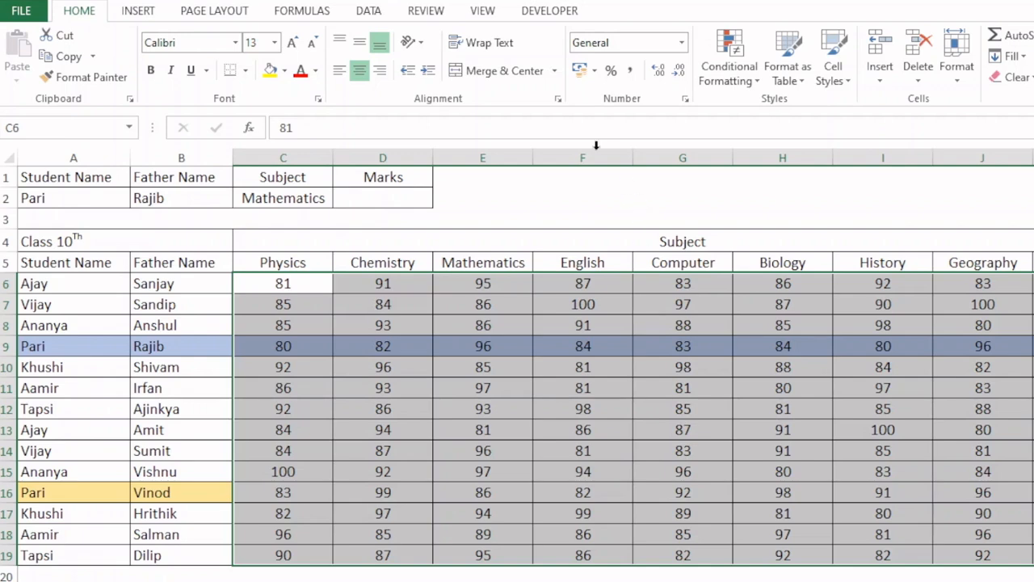
pyautogui.click(728, 71)
pyautogui.click(743, 302)
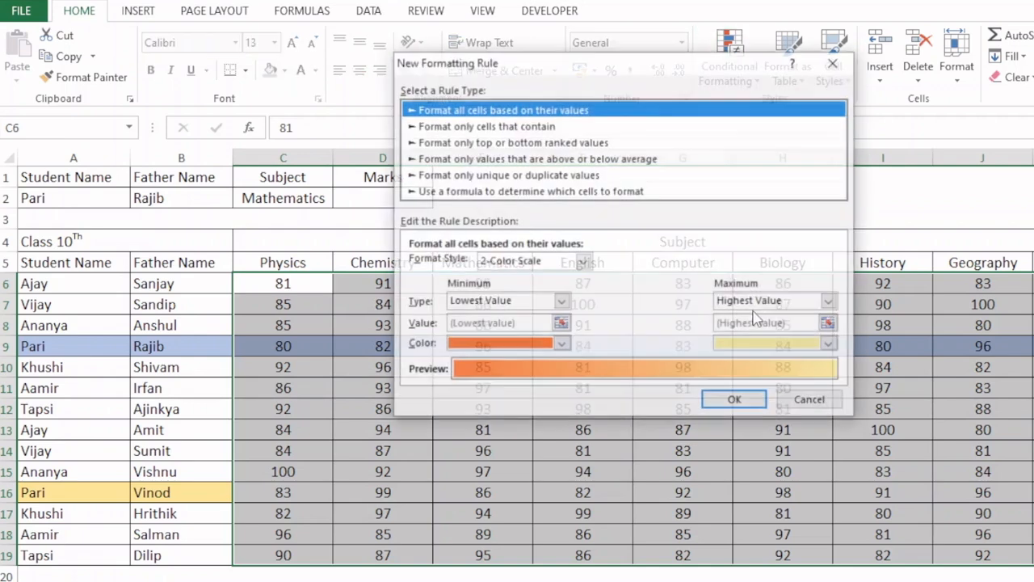
pyautogui.click(579, 192)
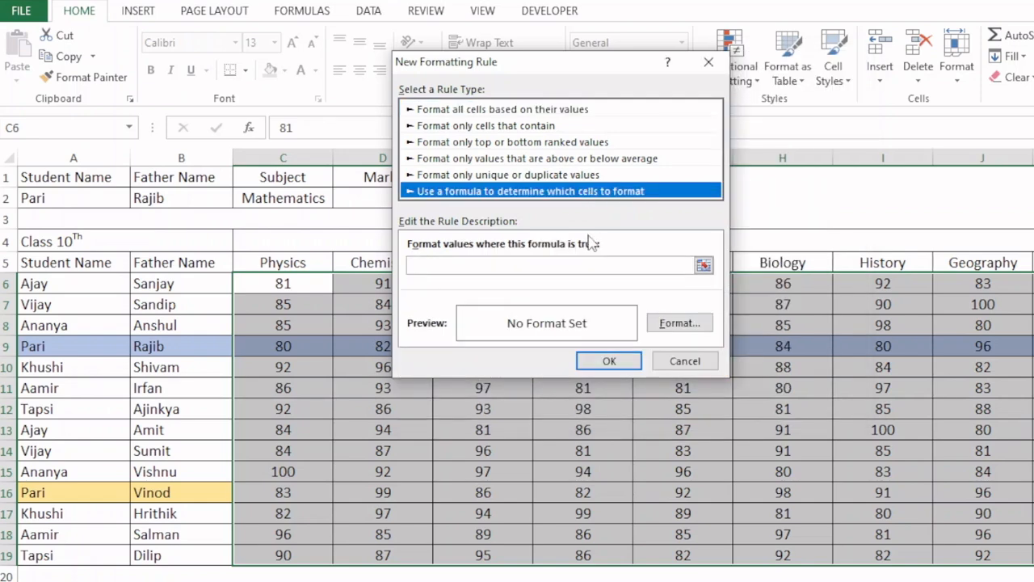
pyautogui.click(568, 267)
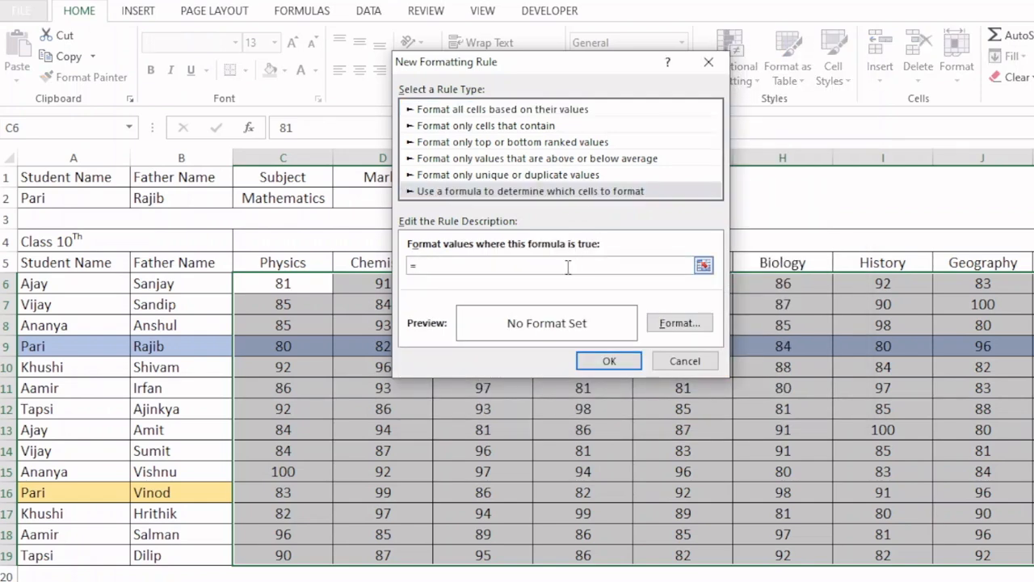
pyautogui.moveTo(554, 65); pyautogui.dragTo(404, 347)
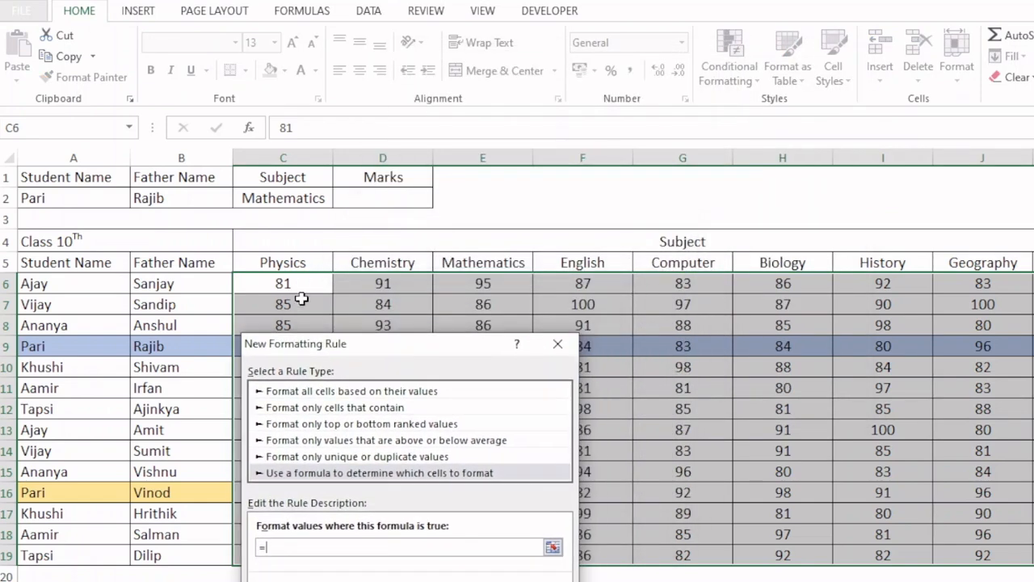
pyautogui.click(300, 263)
pyautogui.click(296, 198)
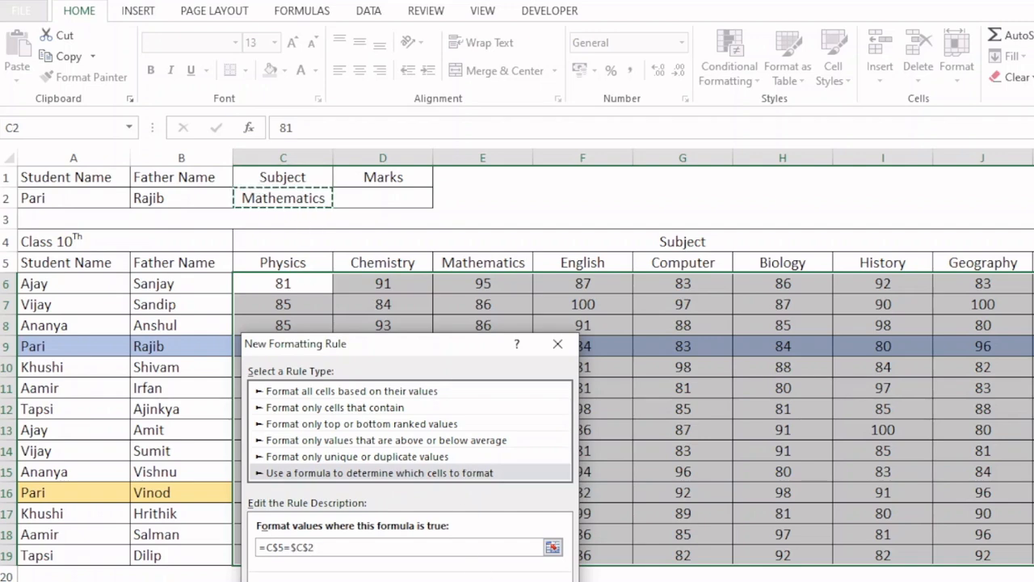
# - Give the subject rule a yellow background fill and apply it to C6:K19
pyautogui.click(521, 581)
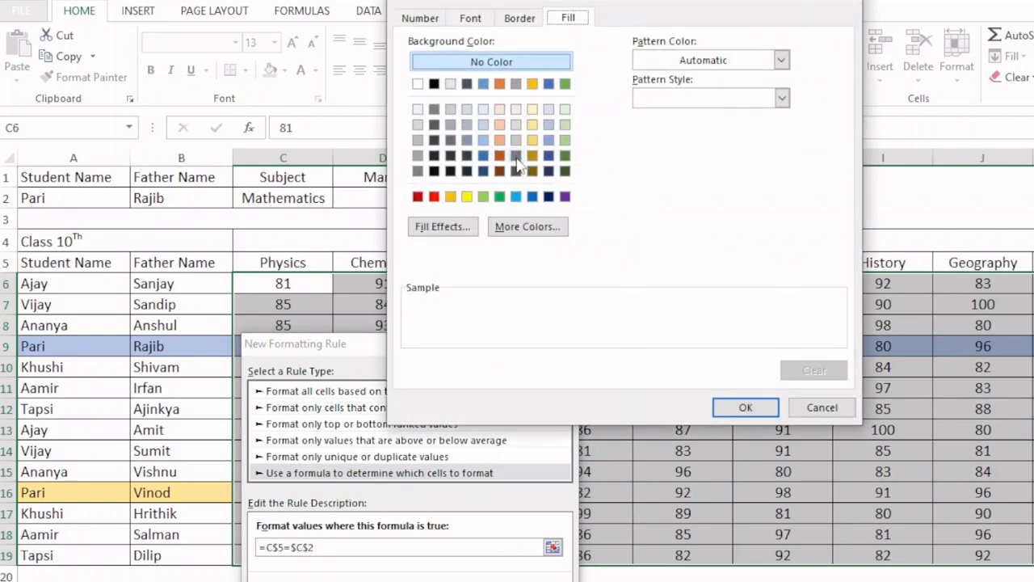
pyautogui.click(467, 196)
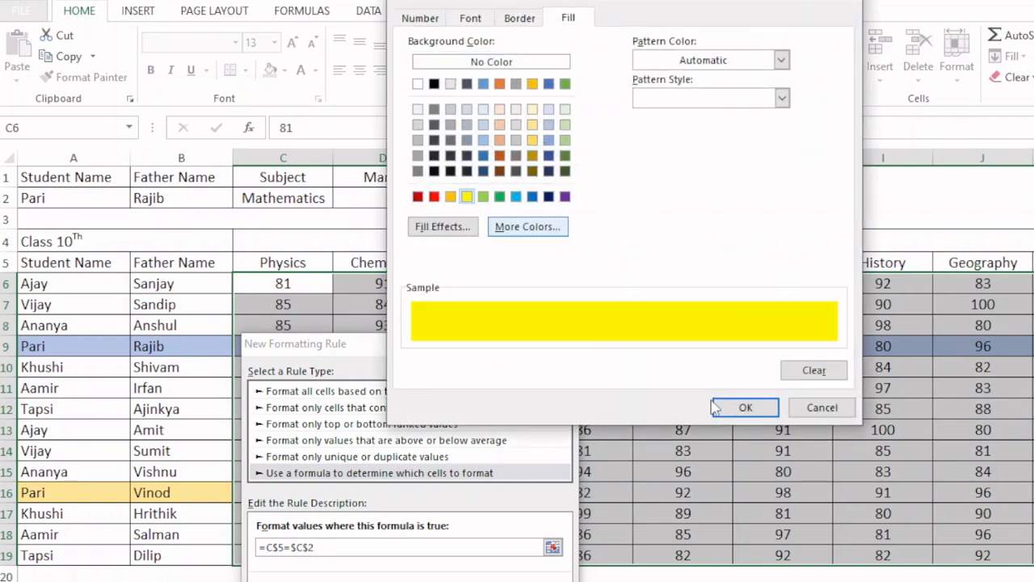
pyautogui.click(734, 408)
pyautogui.click(511, 575)
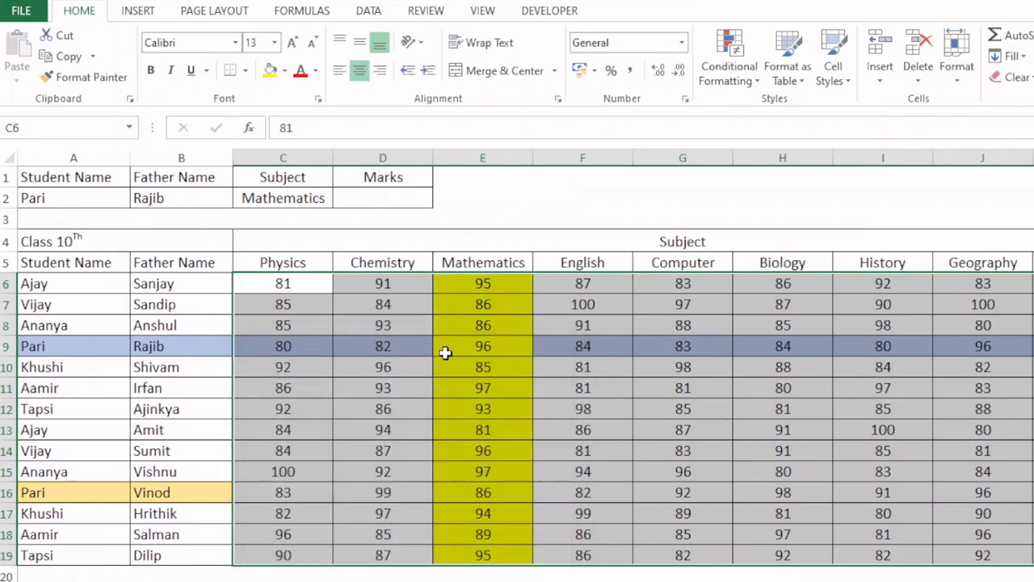
# - Move the yellow subject rule =C$5=$C$2 below the blue student-and-father row rule in the conditional formatting order
pyautogui.click(490, 345)
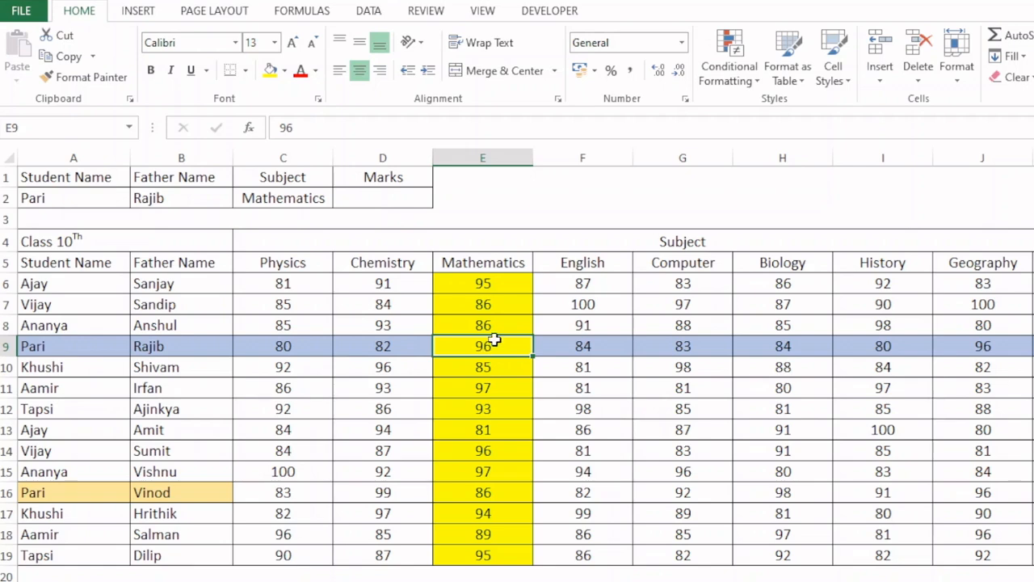
pyautogui.click(730, 65)
pyautogui.click(764, 347)
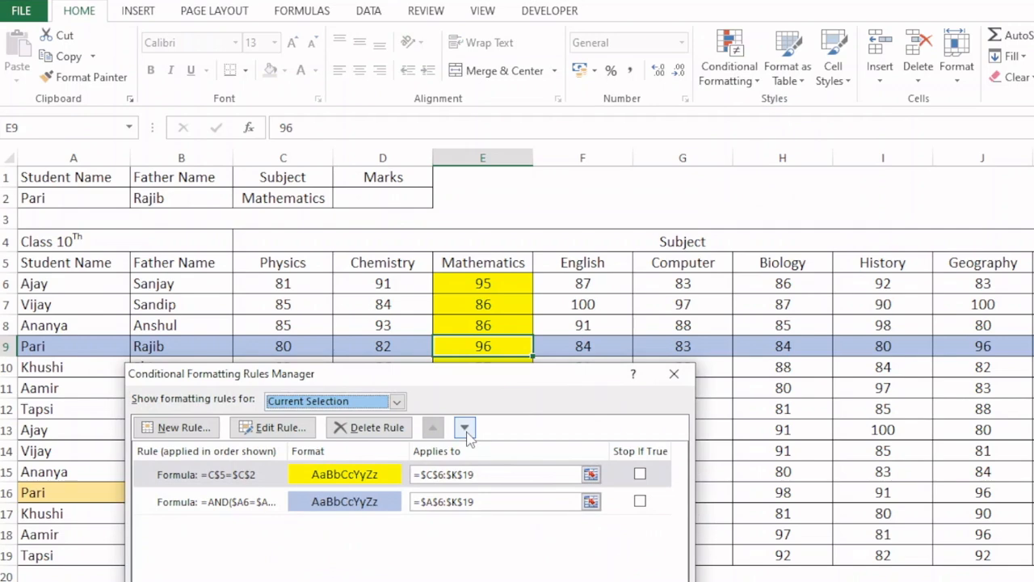
pyautogui.click(465, 428)
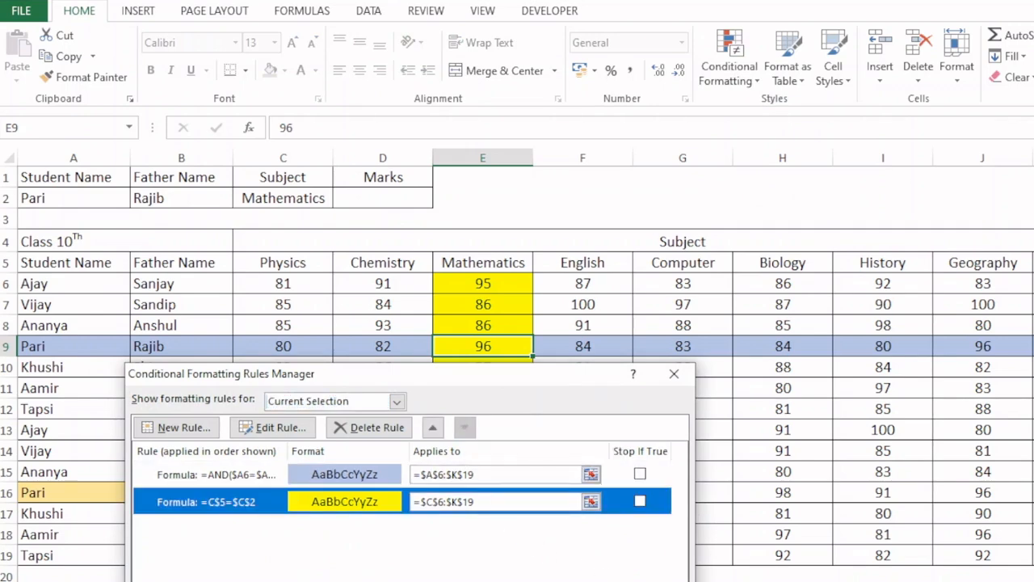
pyautogui.click(529, 580)
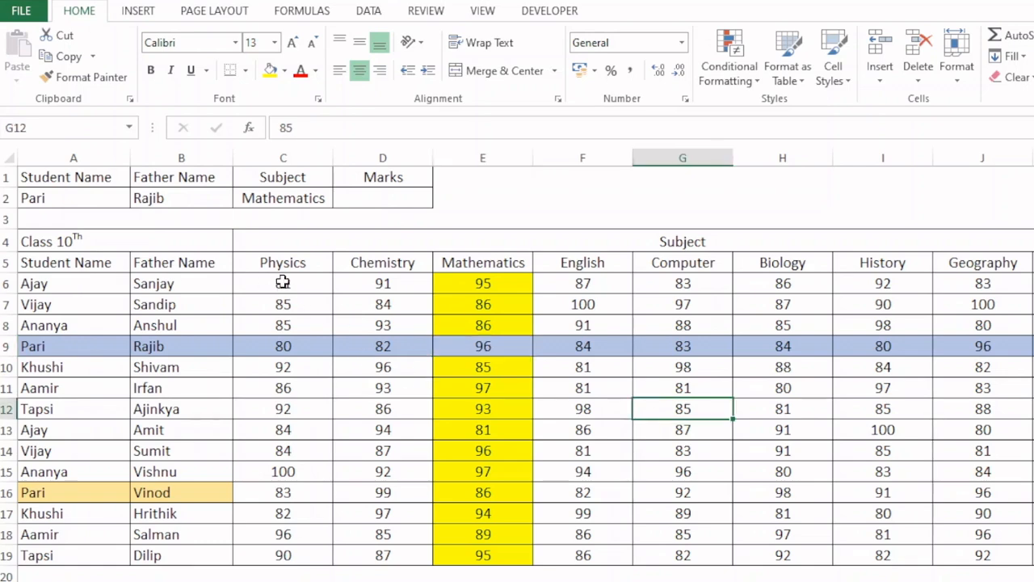
# - Start a formula-based conditional formatting rule for C6:K19 with an AND formula whose first condition is $A6=$A$2
pyautogui.moveTo(282, 282); pyautogui.dragTo(369, 326)
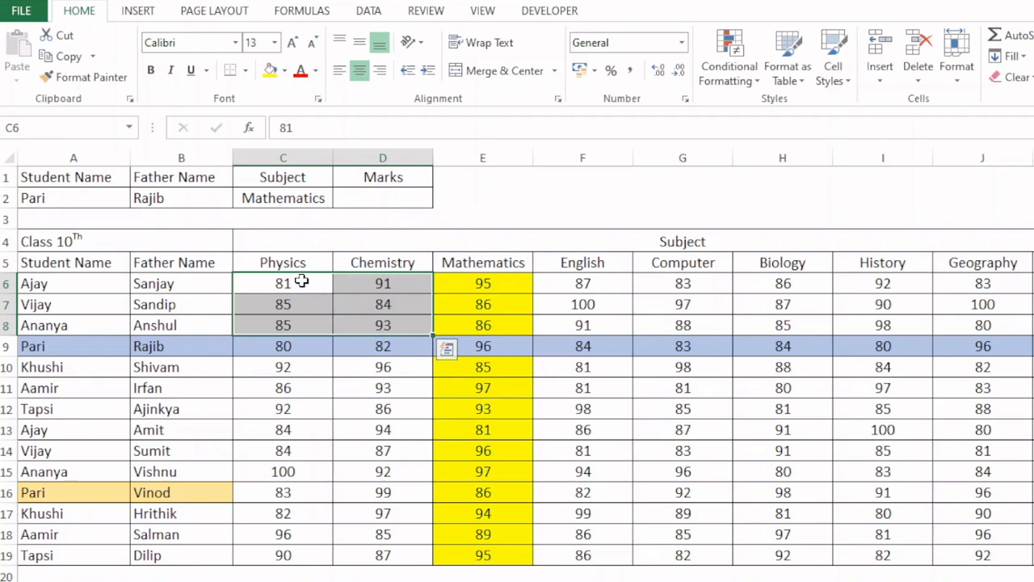
pyautogui.moveTo(300, 279); pyautogui.dragTo(1031, 566)
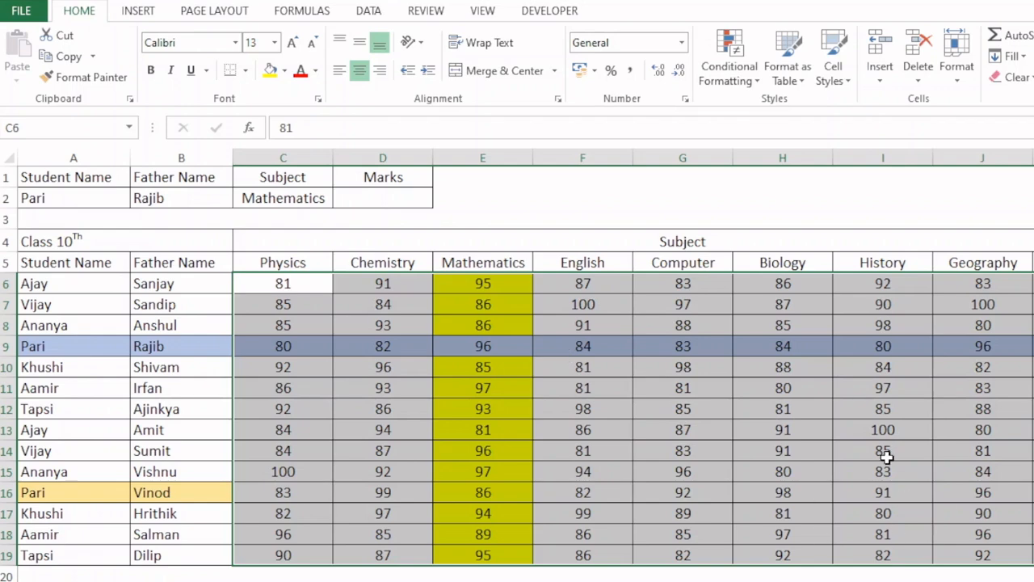
pyautogui.click(725, 77)
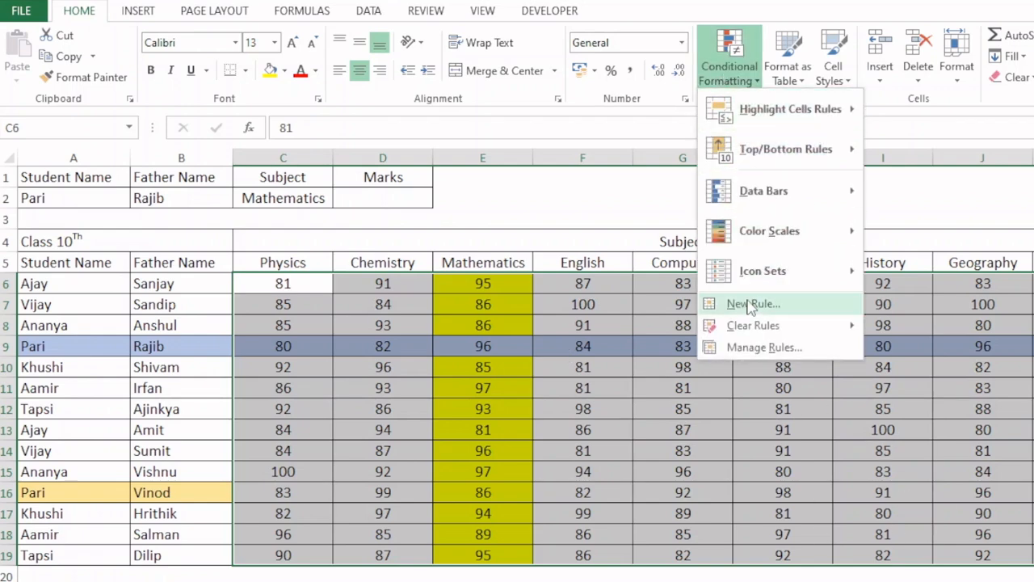
pyautogui.click(749, 305)
pyautogui.click(742, 196)
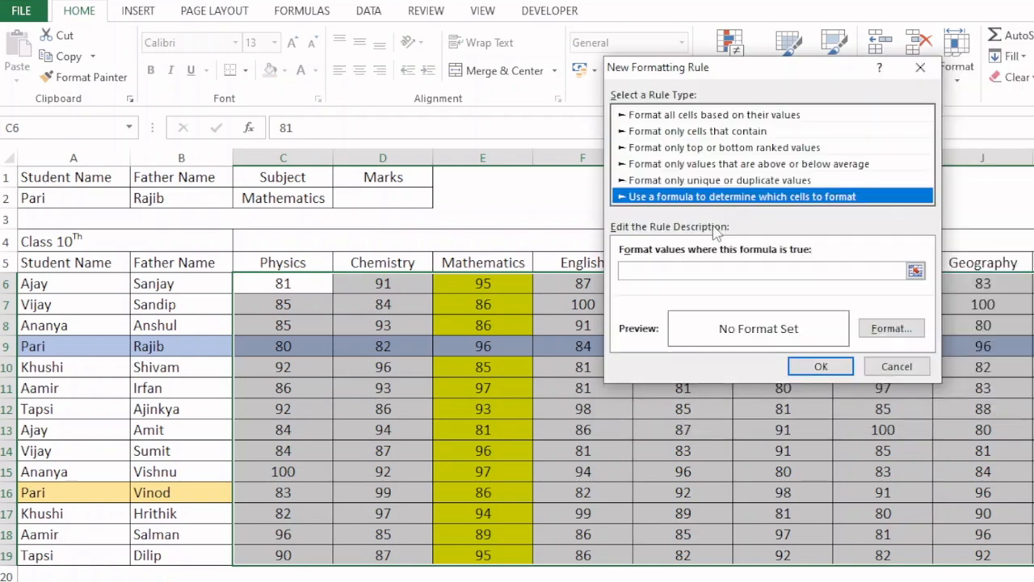
pyautogui.click(701, 270)
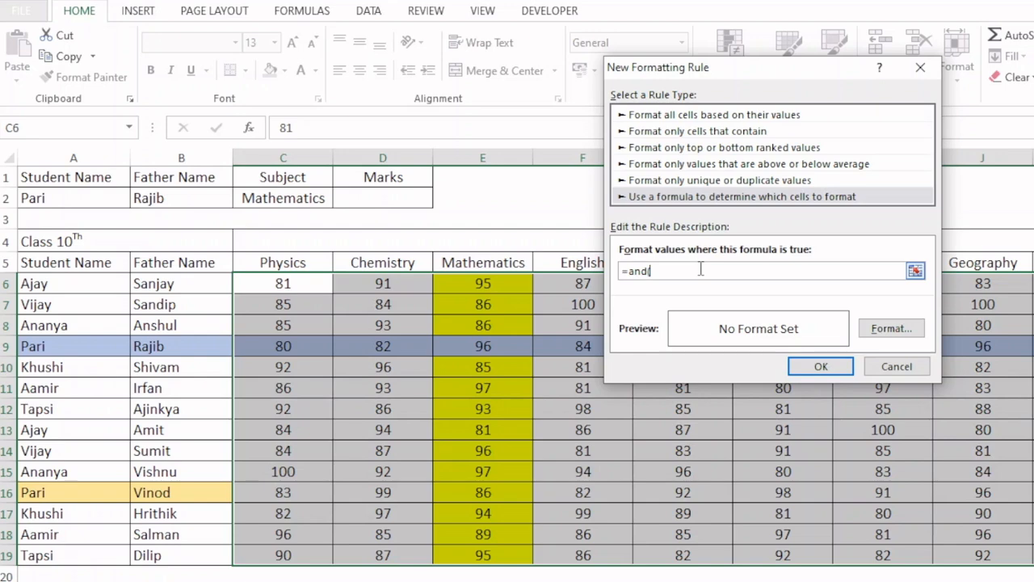
pyautogui.click(79, 281)
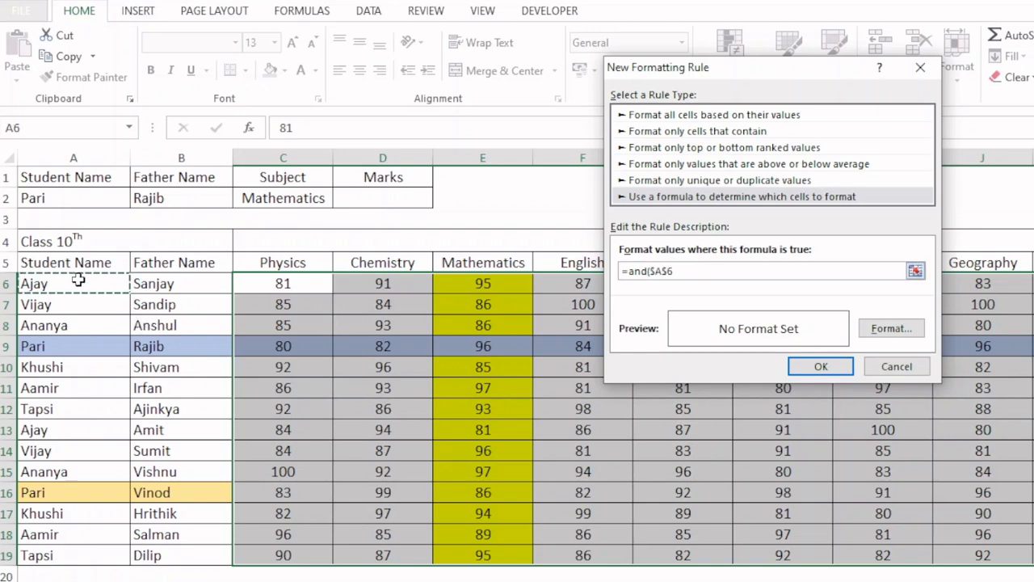
pyautogui.press('F4')
pyautogui.press('F4')
pyautogui.write('=')
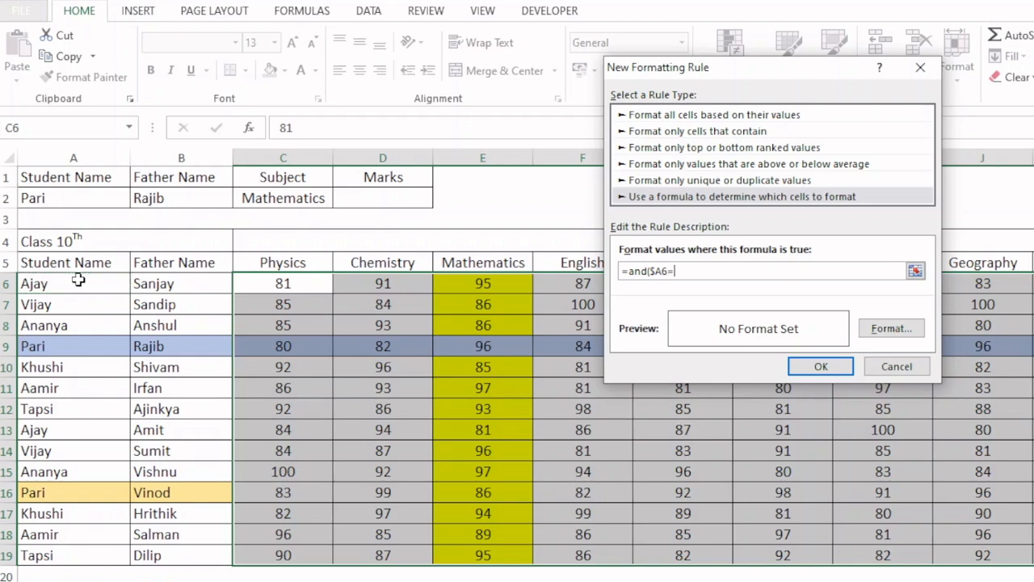
pyautogui.click(91, 200)
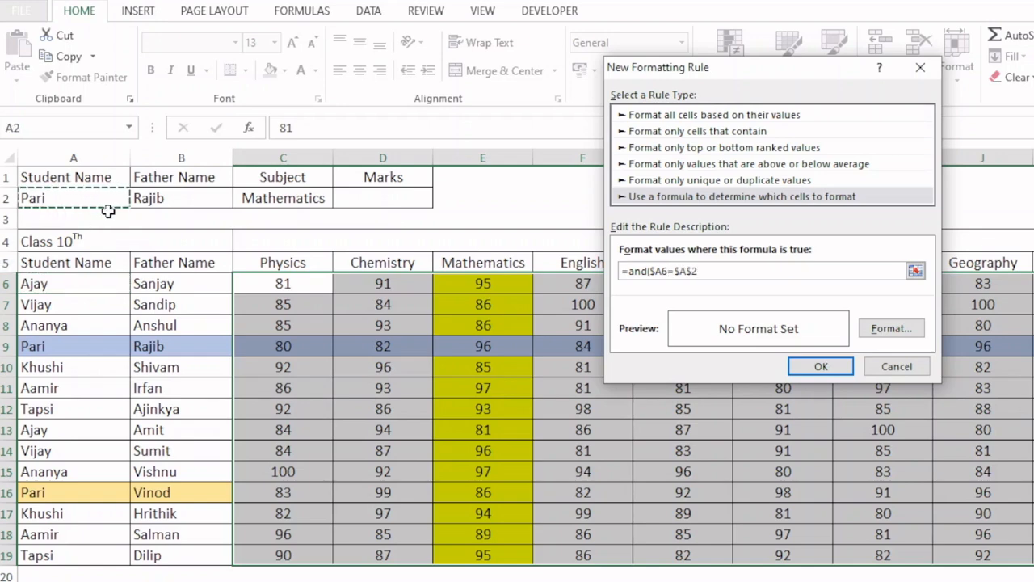
# - Add the father's name condition $B6=$B$2 to the rule's AND formula
pyautogui.write(',')
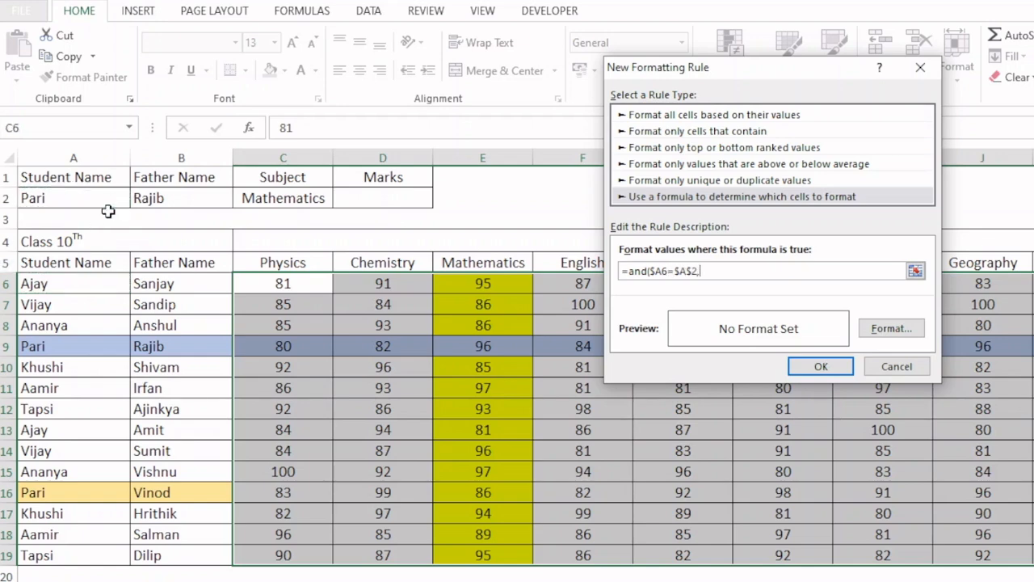
pyautogui.click(185, 280)
pyautogui.press('F4')
pyautogui.press('F4')
pyautogui.press('F4')
pyautogui.press('F4')
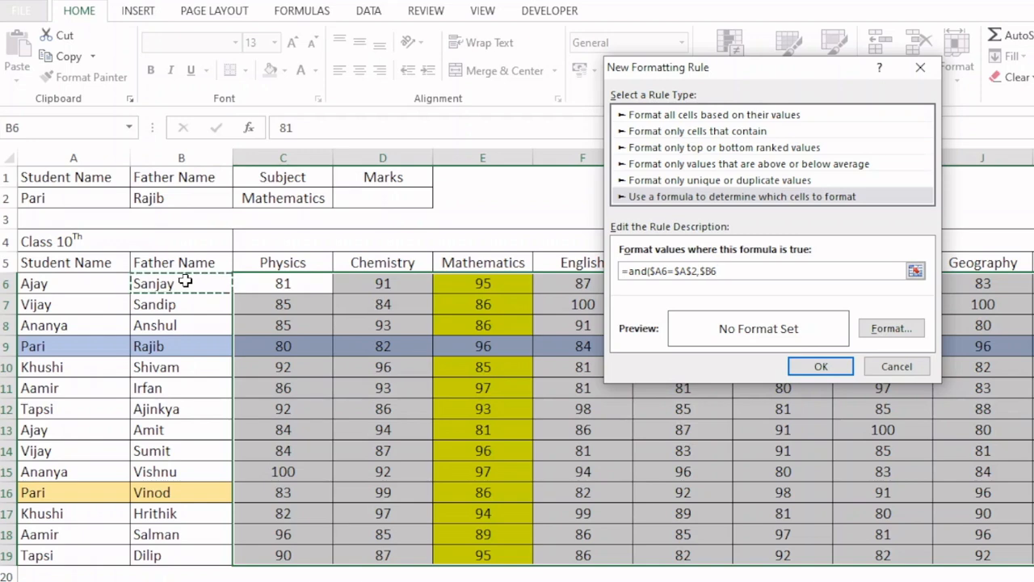
pyautogui.write('=')
pyautogui.click(199, 199)
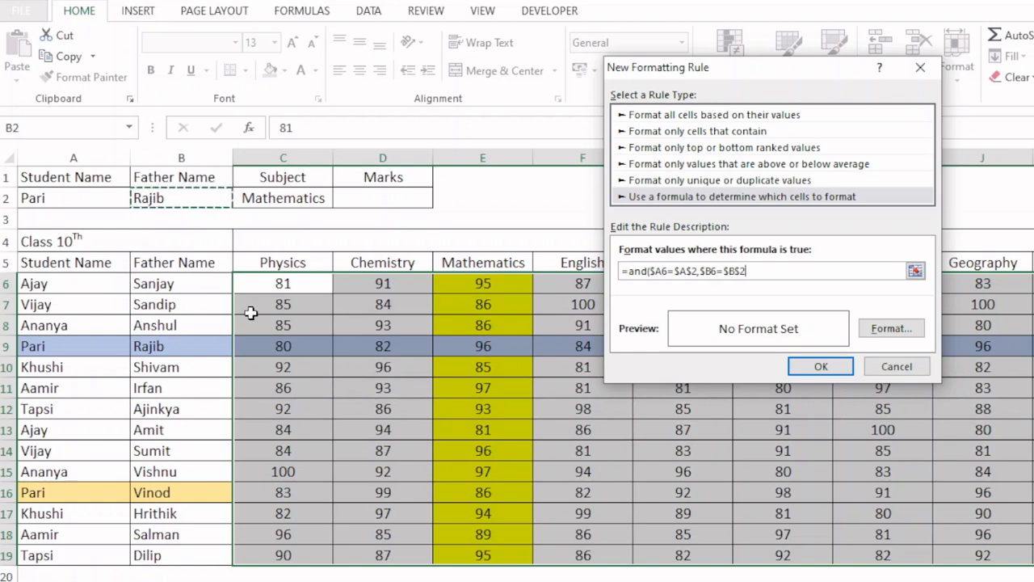
# - Add the subject condition C$5=$C$2 and close the rule's AND formula
pyautogui.write(',')
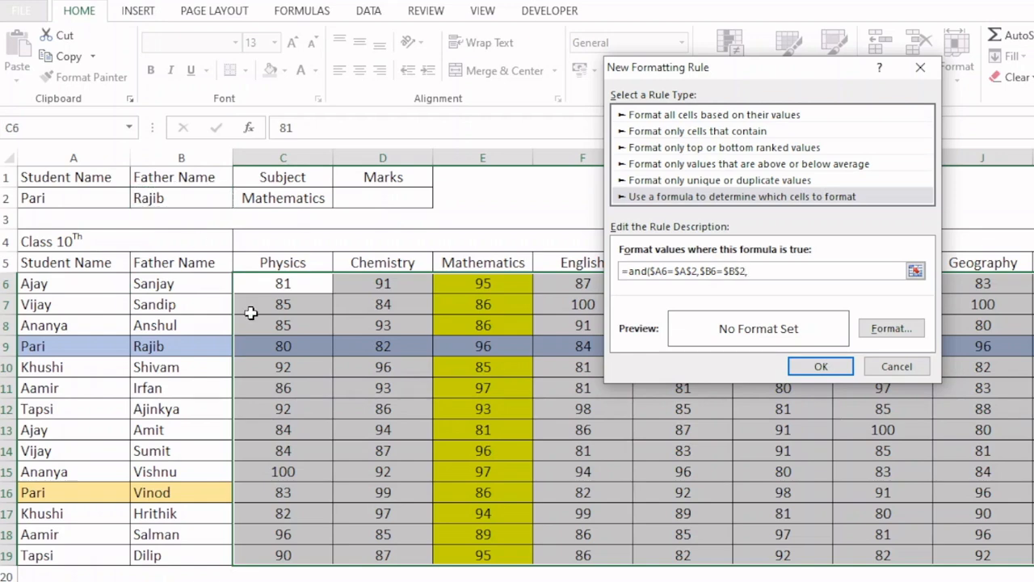
pyautogui.click(288, 263)
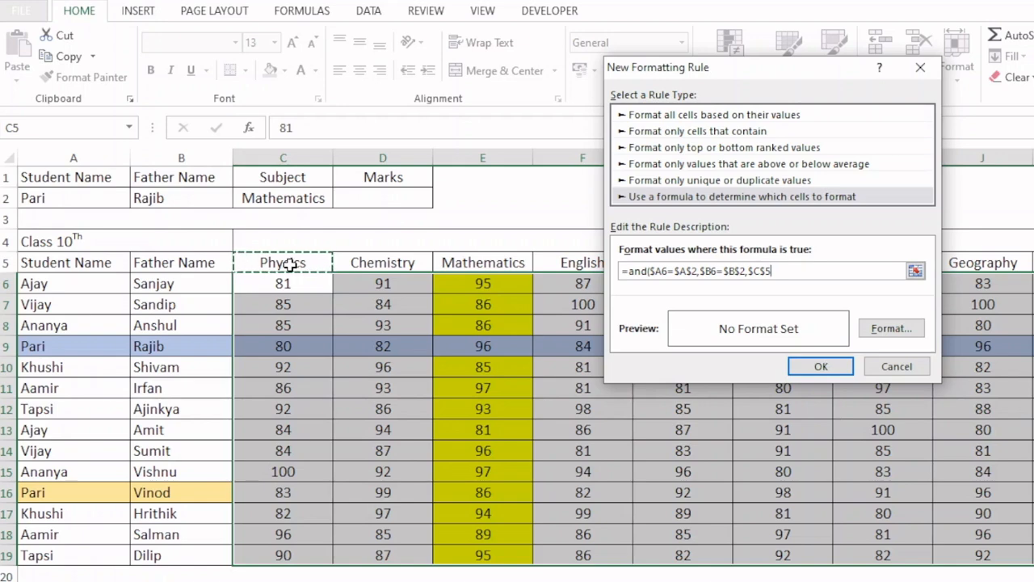
pyautogui.press('F4')
pyautogui.write('=')
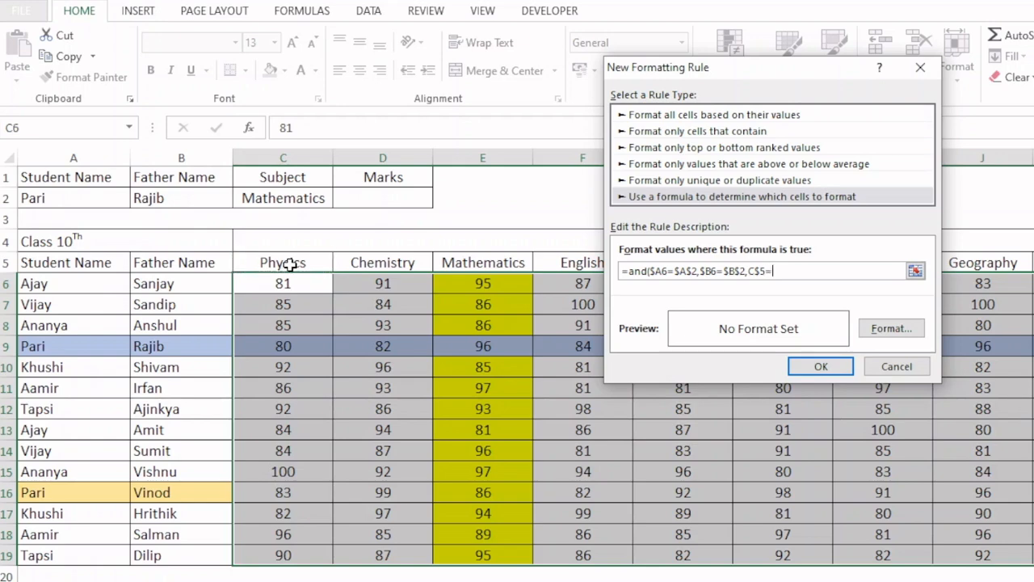
pyautogui.click(277, 202)
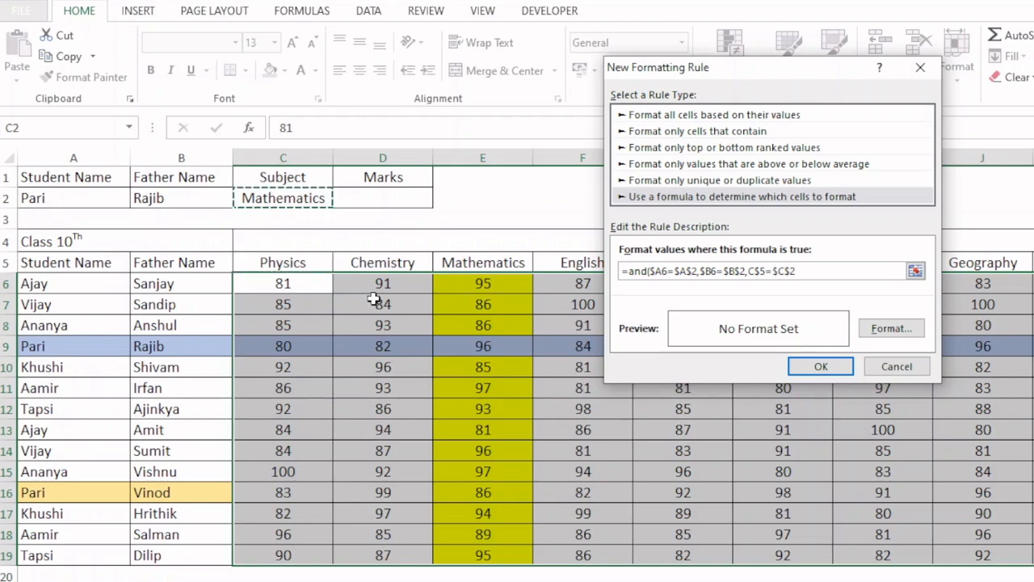
pyautogui.write(')')
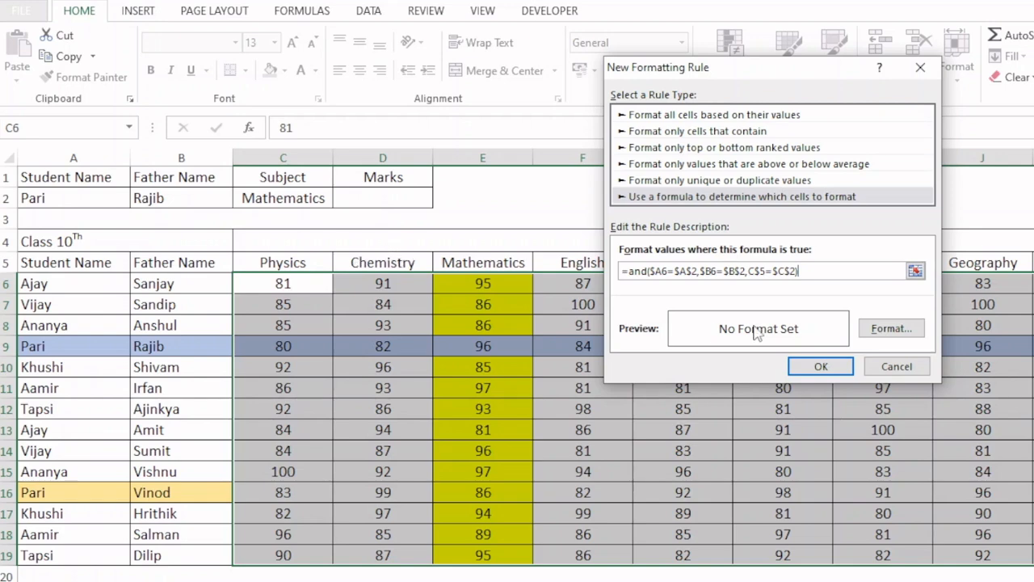
# - Give the new intersection rule a dark blue background fill and a white font colour, and apply it
pyautogui.click(887, 331)
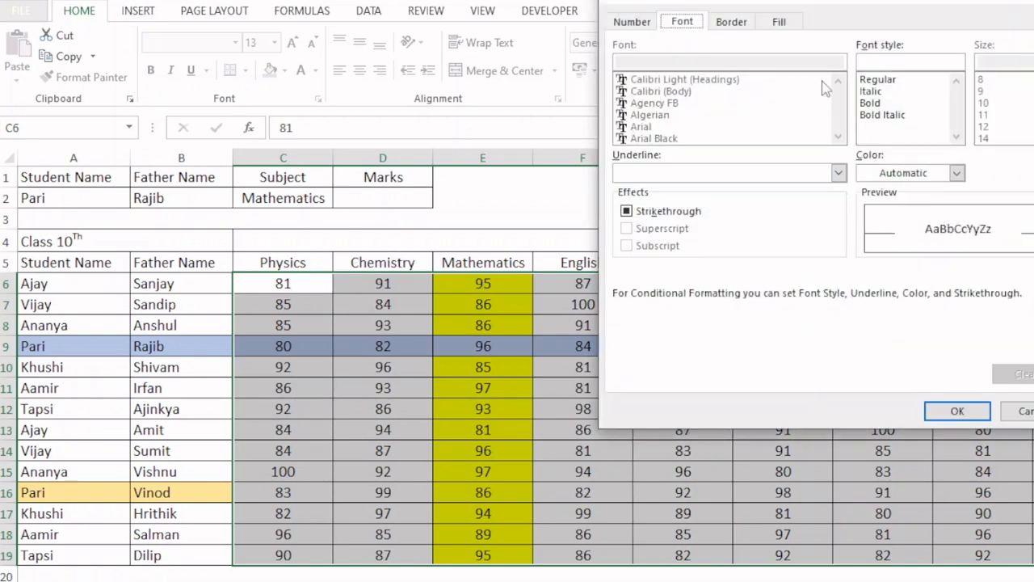
pyautogui.click(780, 21)
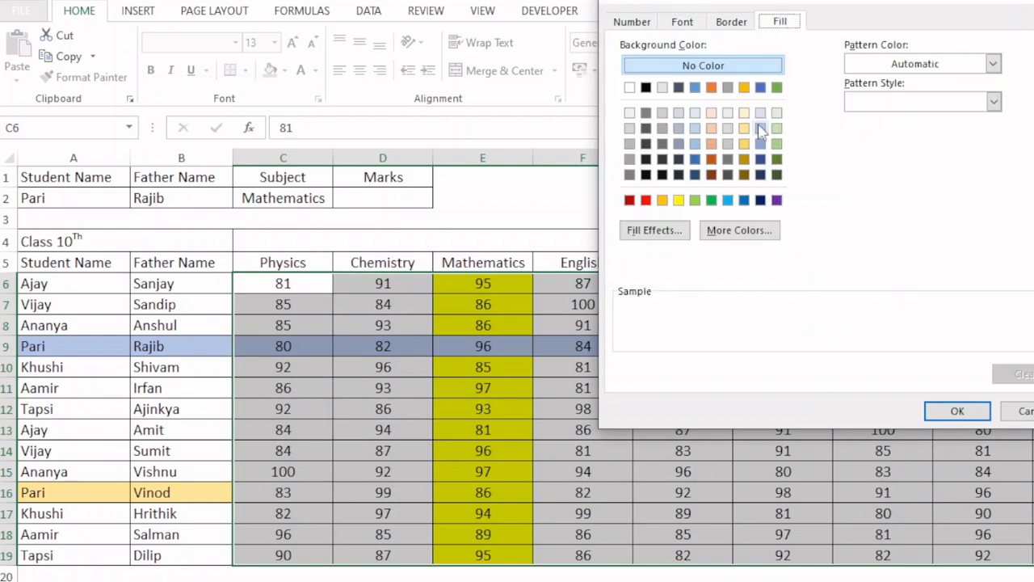
pyautogui.click(760, 200)
pyautogui.click(682, 22)
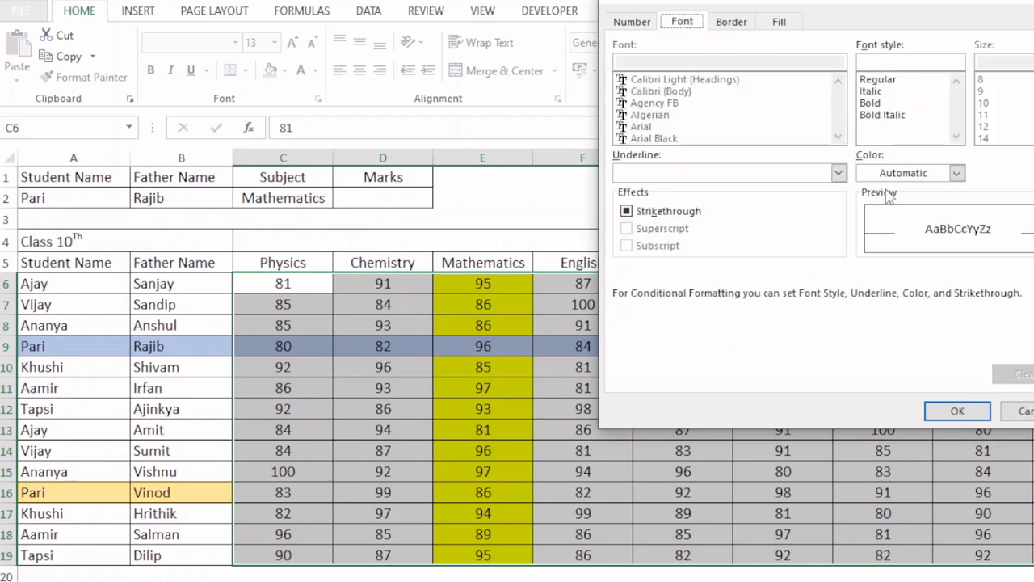
pyautogui.click(956, 173)
pyautogui.click(880, 234)
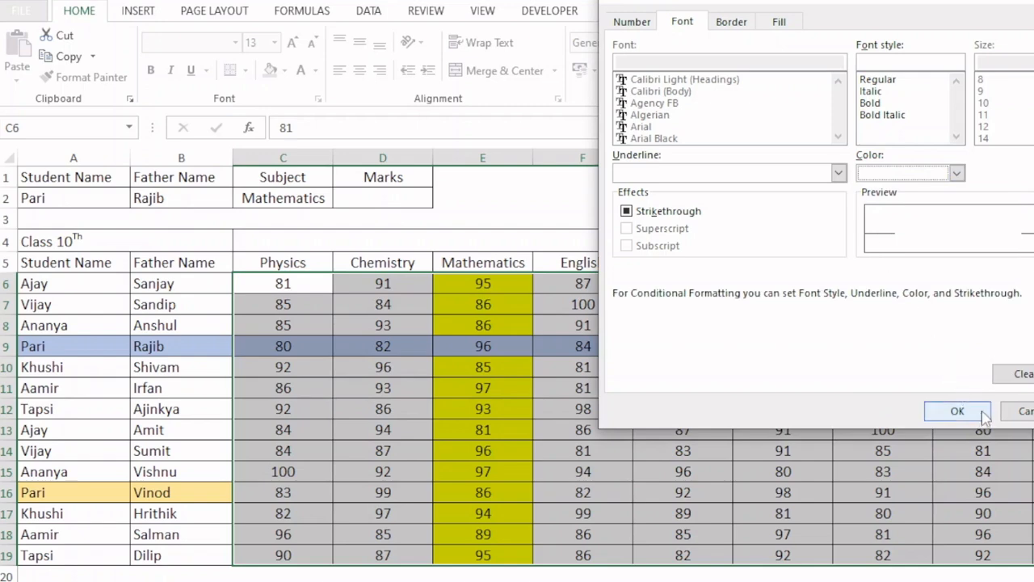
pyautogui.click(956, 411)
pyautogui.click(832, 372)
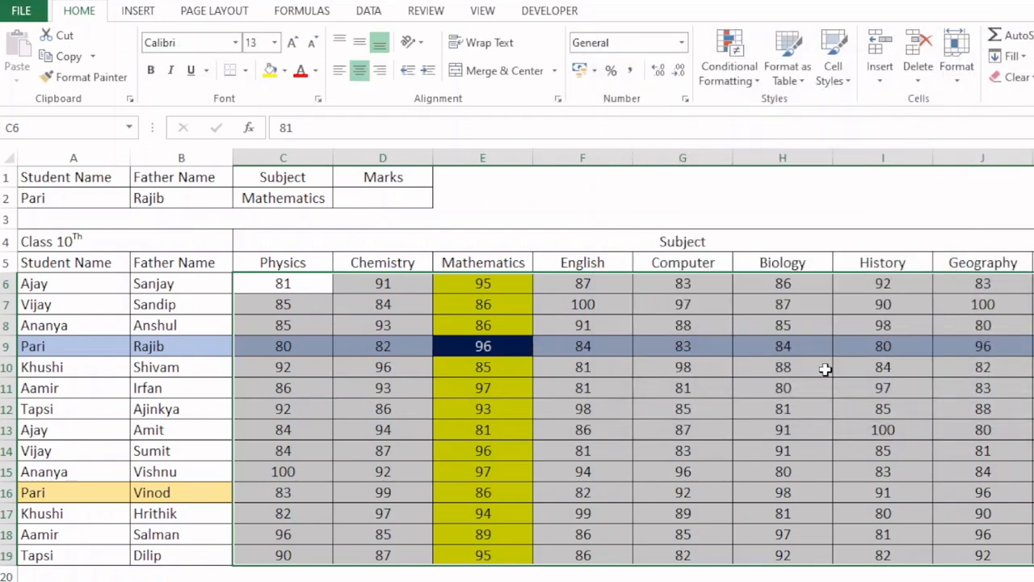
pyautogui.click(322, 356)
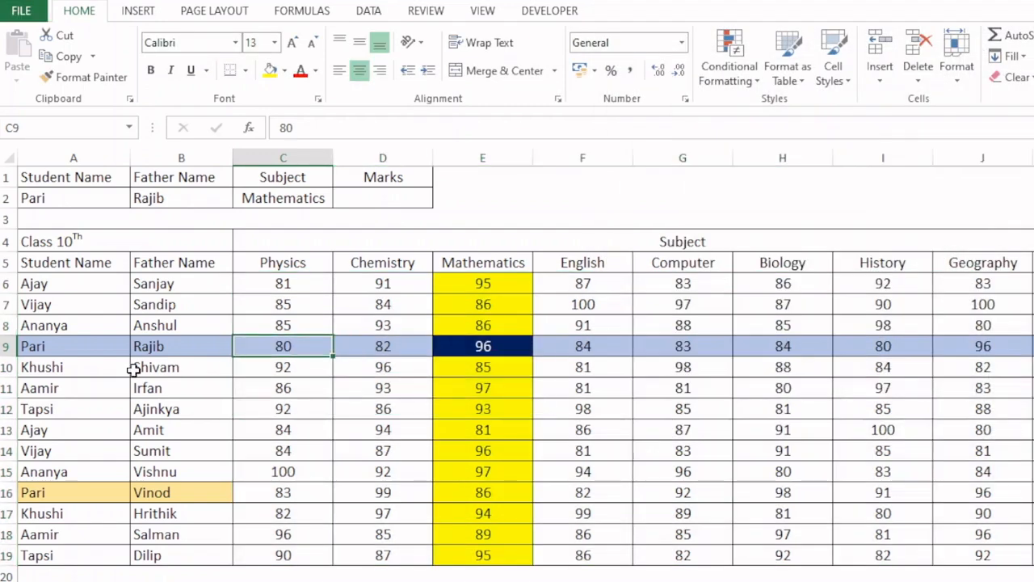
# - Choose the student name from row 11 in the A2 dropdown and the father's name from row 11 in B2
pyautogui.click(113, 202)
pyautogui.click(138, 200)
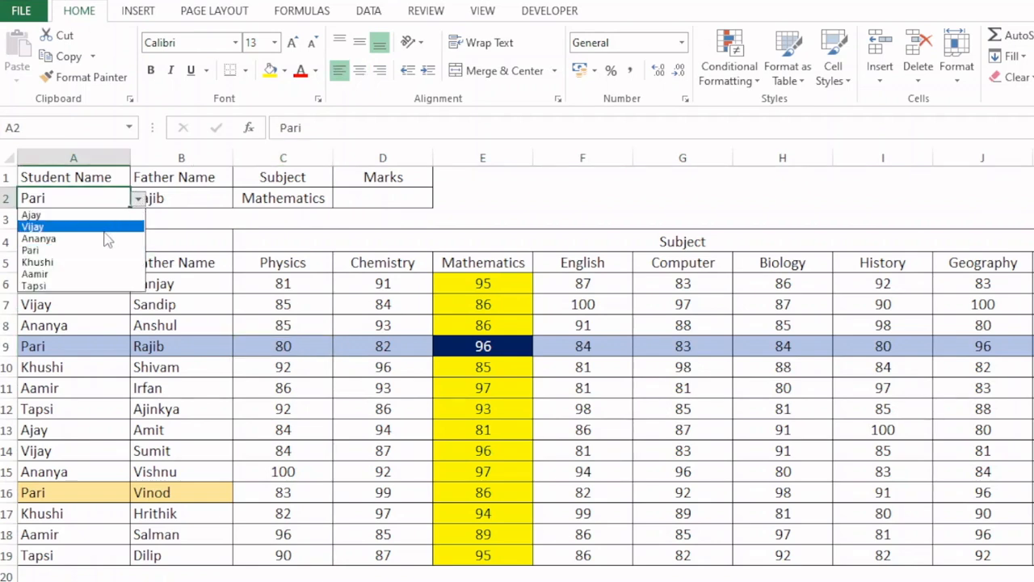
pyautogui.click(40, 273)
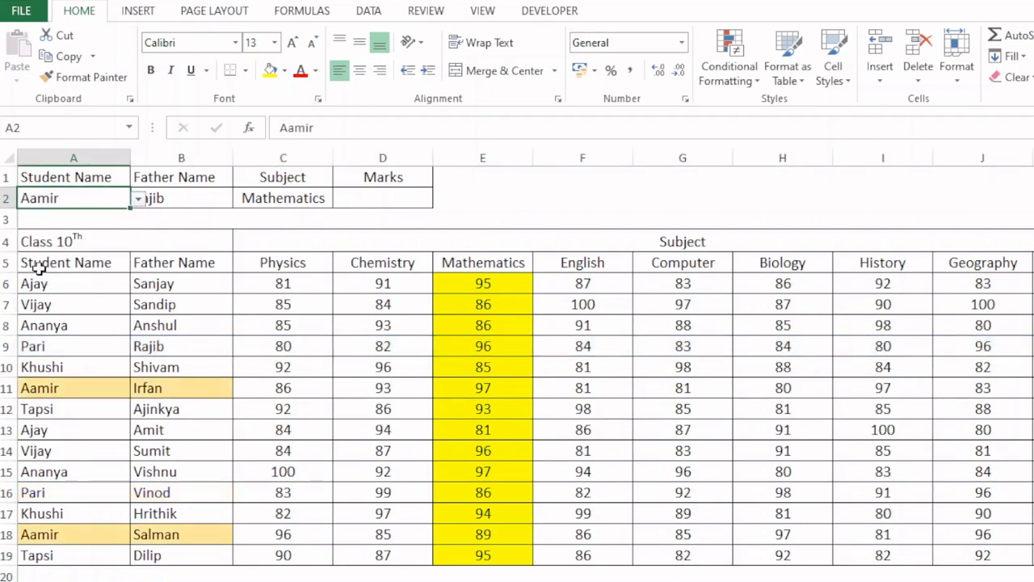
pyautogui.click(229, 199)
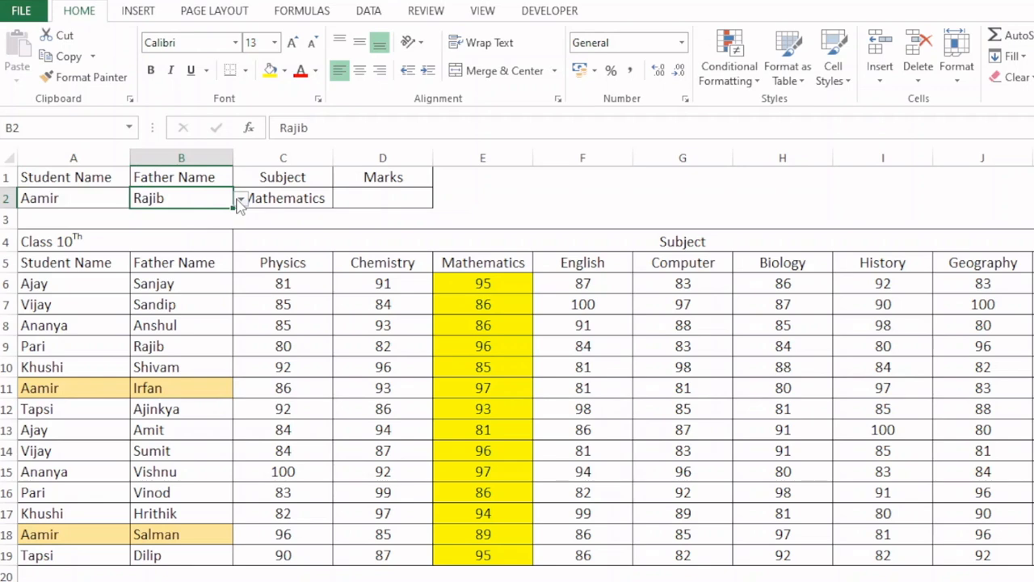
pyautogui.click(240, 199)
pyautogui.click(161, 239)
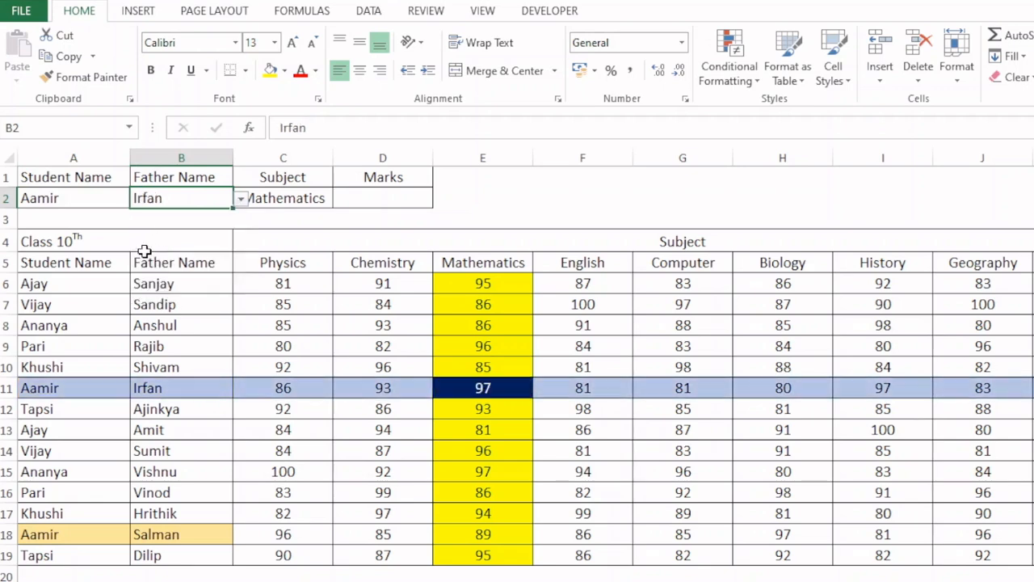
# - Choose History in the C2 subject dropdown list
pyautogui.click(321, 207)
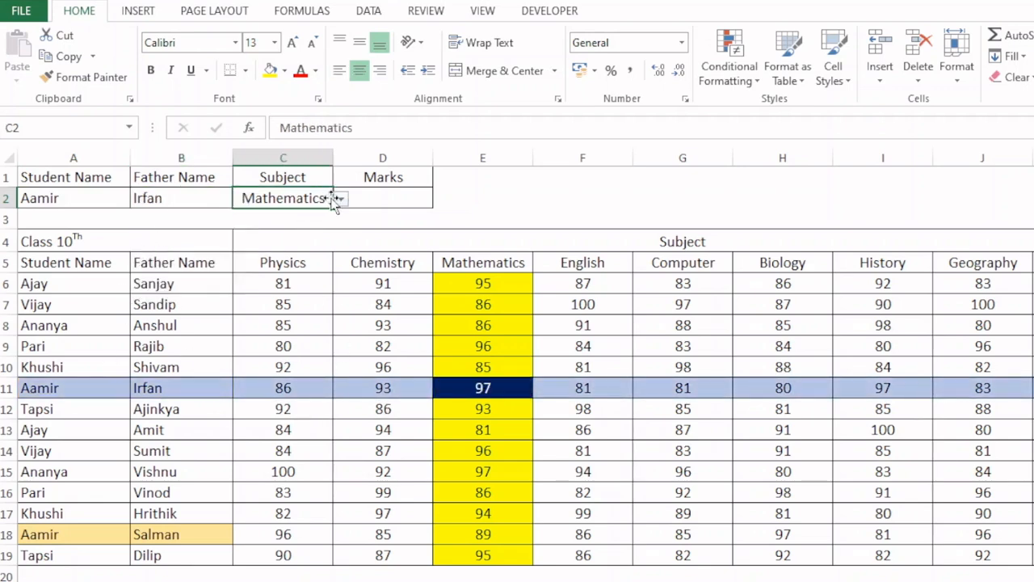
pyautogui.click(341, 200)
pyautogui.click(261, 275)
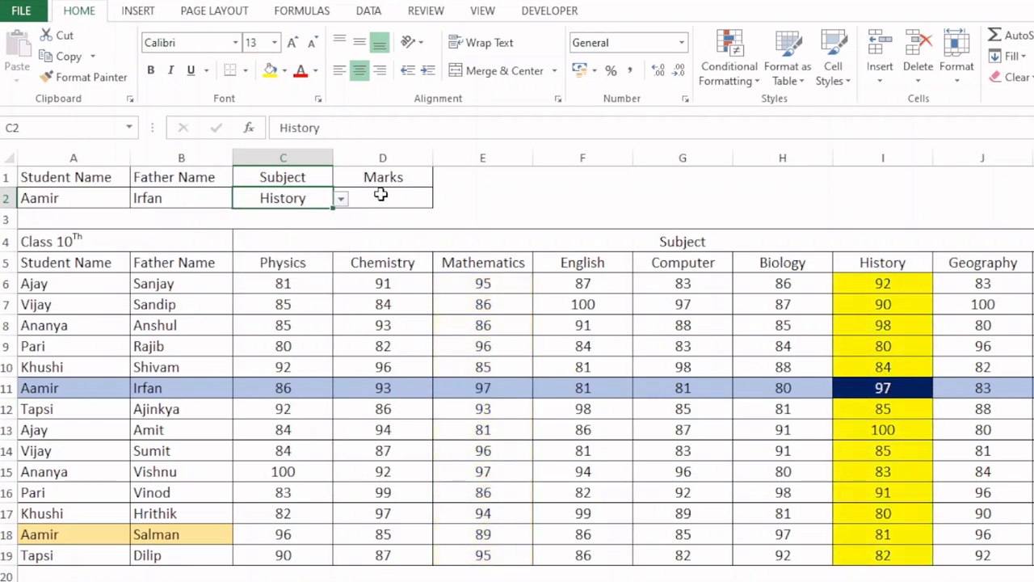
pyautogui.click(381, 195)
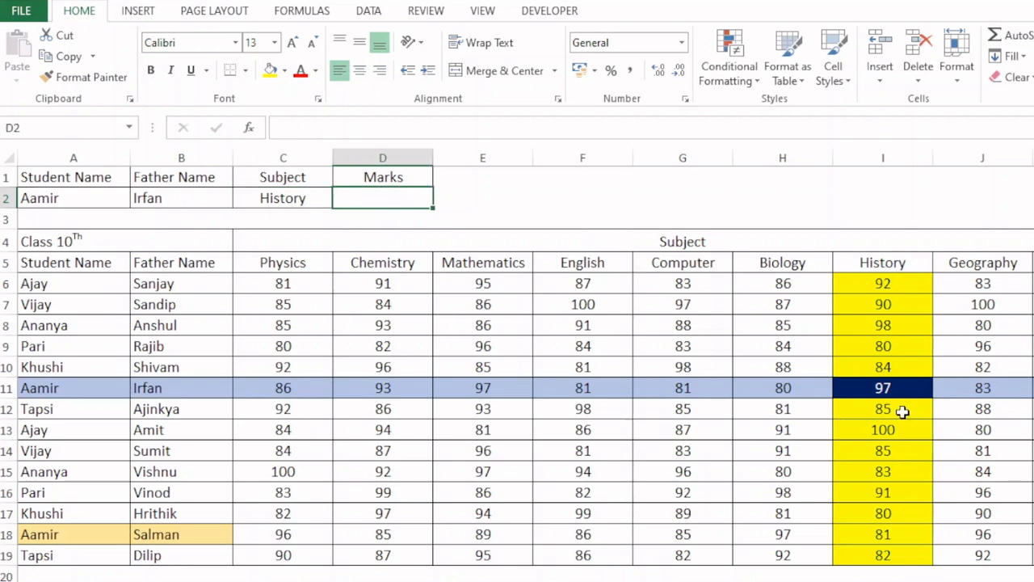
# - Choose the father's name from row 18 in the B2 dropdown list
pyautogui.click(108, 200)
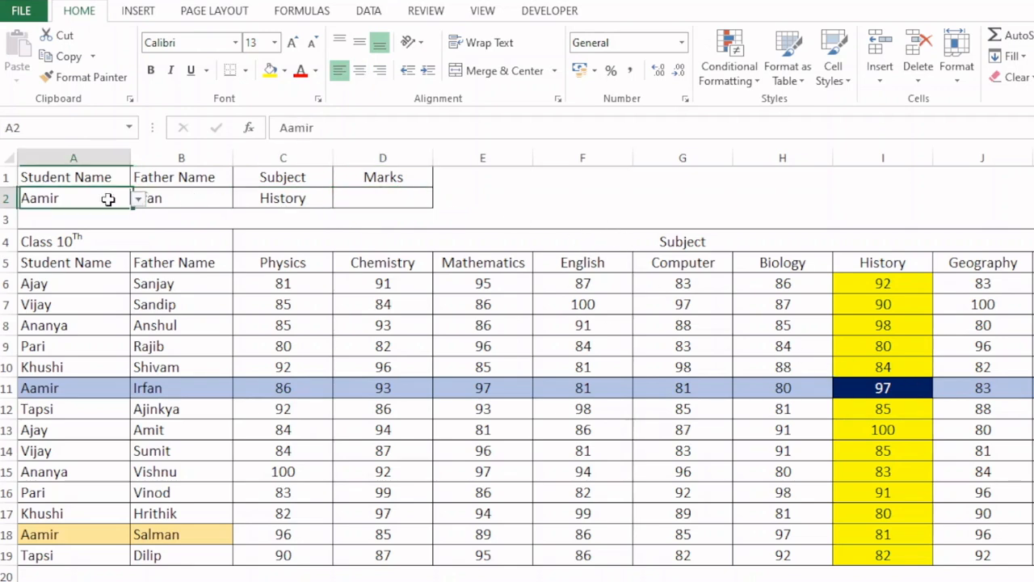
pyautogui.click(202, 198)
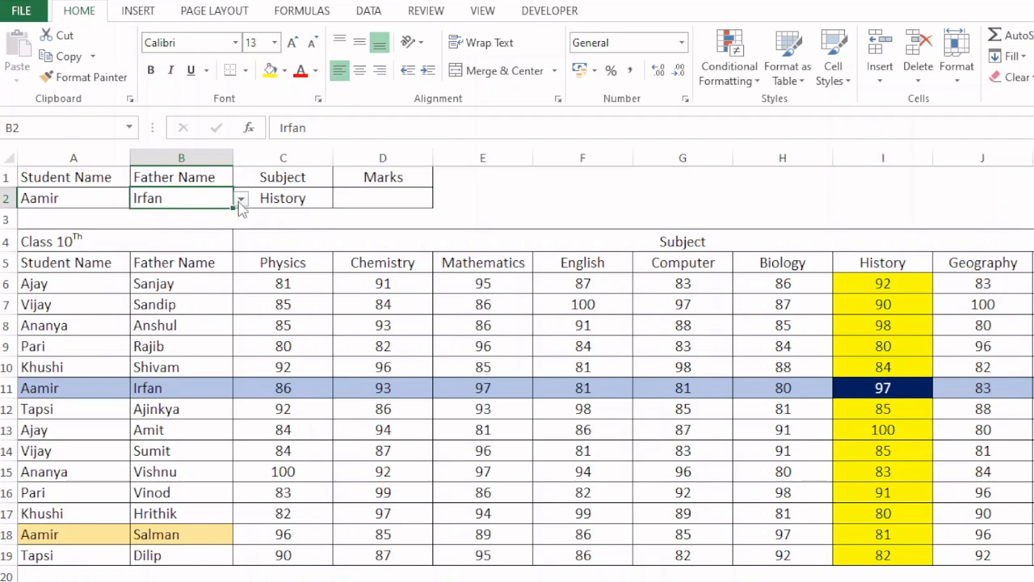
pyautogui.click(241, 200)
pyautogui.click(186, 296)
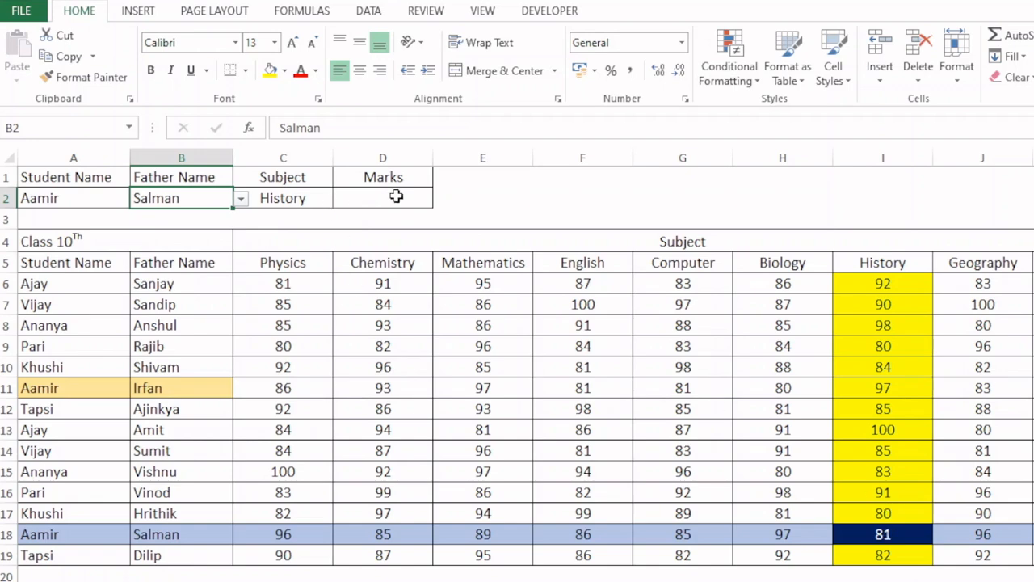
# - Start an INDEX formula in the Marks cell D2 with the absolute array $C$6:$K$19
pyautogui.click(396, 196)
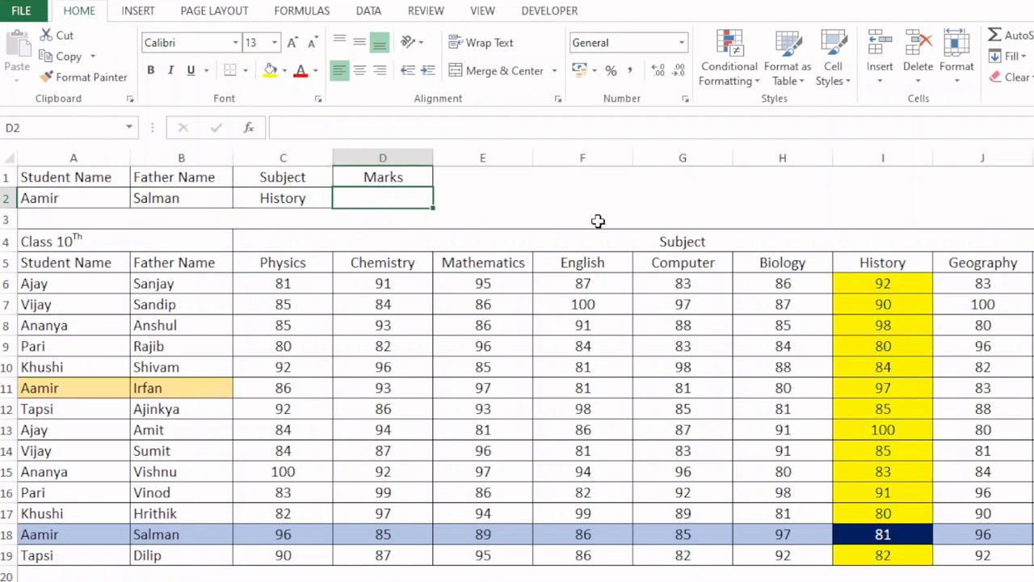
pyautogui.write('=index')
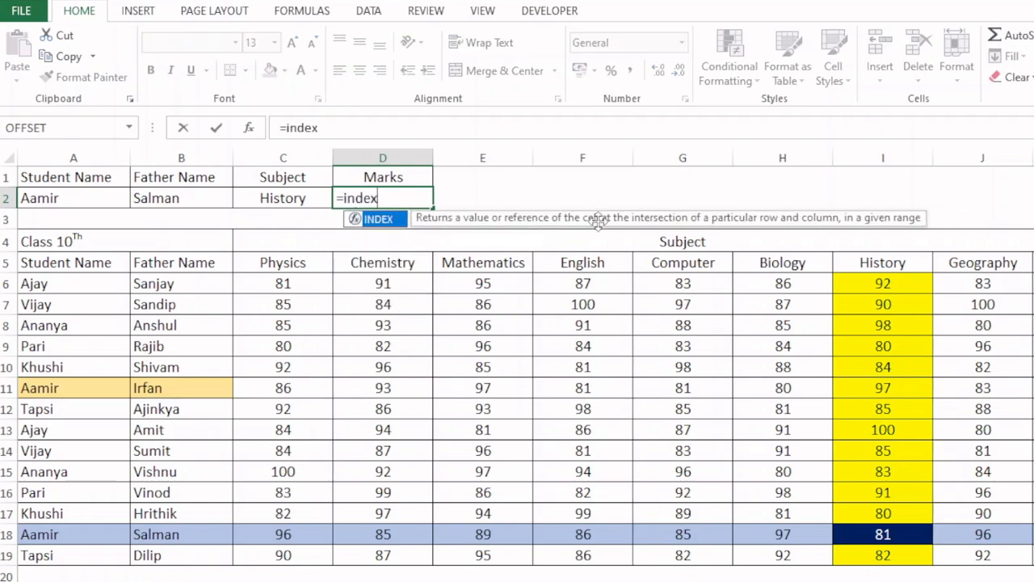
pyautogui.press('Tab')
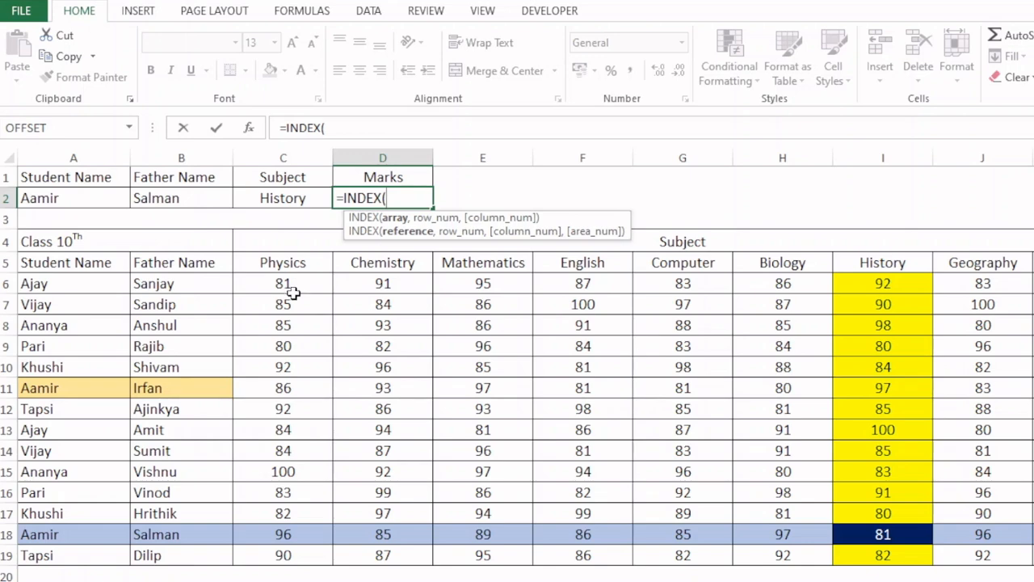
pyautogui.moveTo(292, 293); pyautogui.dragTo(1031, 557)
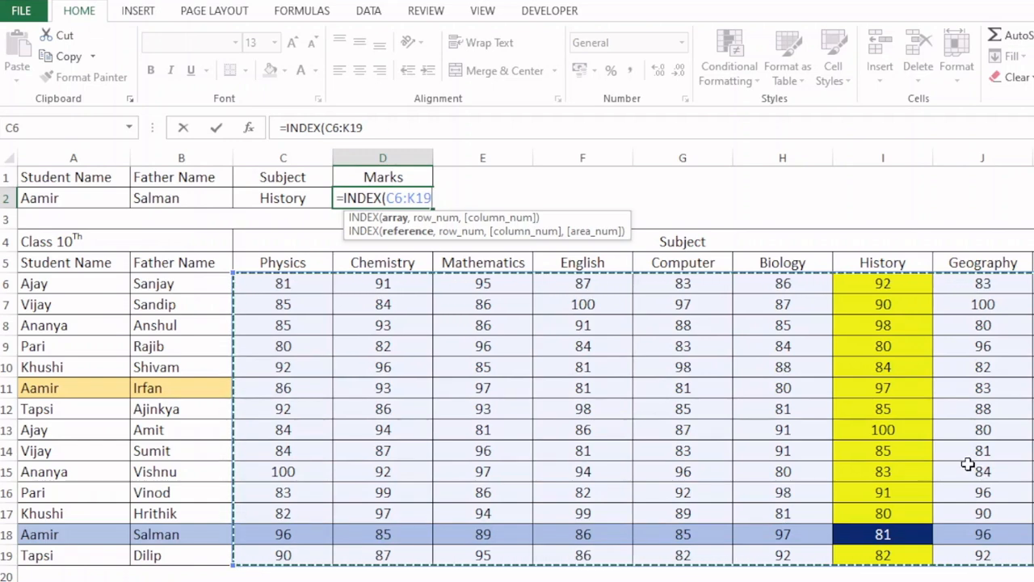
pyautogui.press('F4')
pyautogui.write(',')
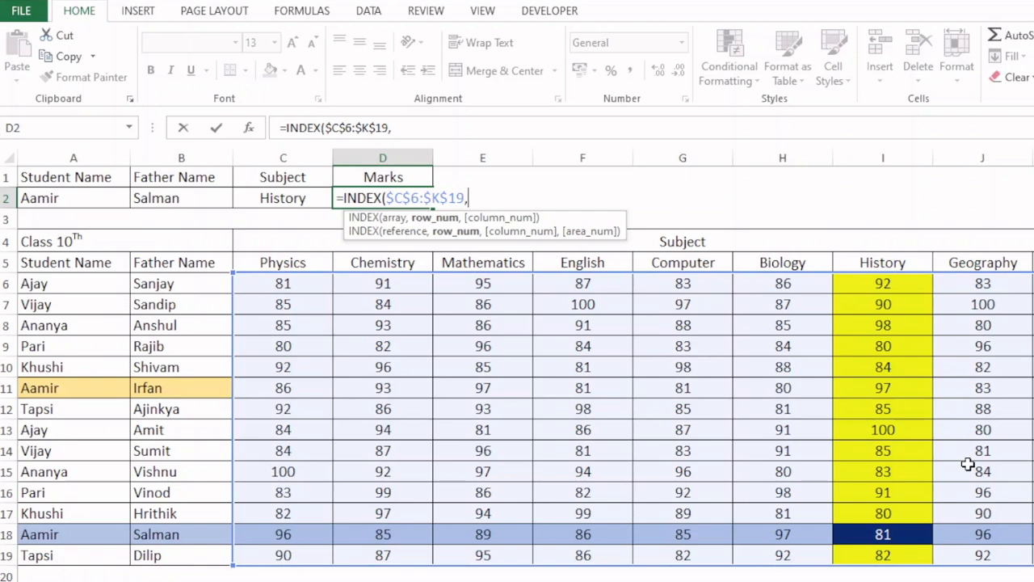
pyautogui.write('match')
# - Add a MATCH function as the INDEX row argument with A2&B2 as its lookup value
pyautogui.press('Tab')
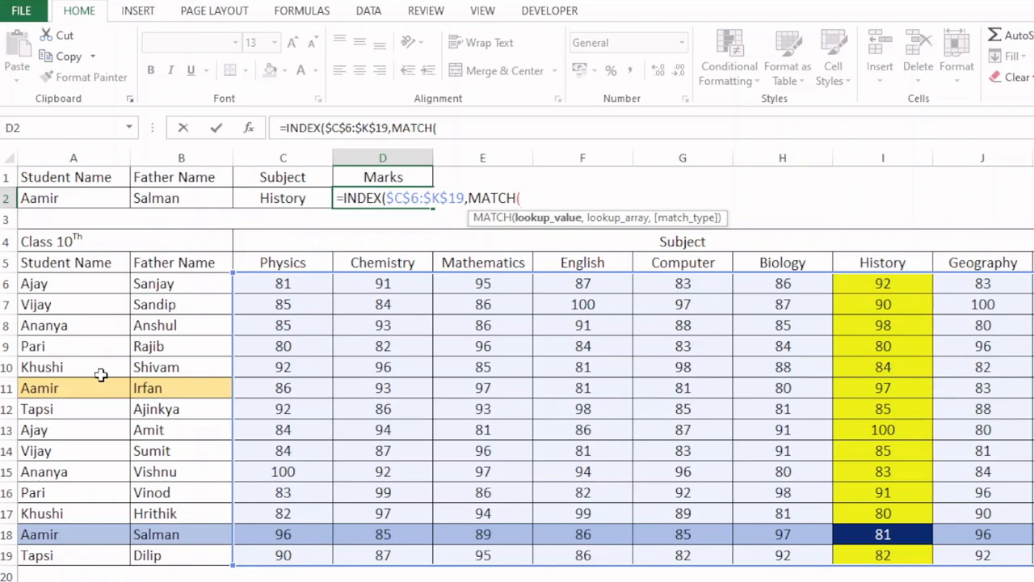
pyautogui.click(93, 199)
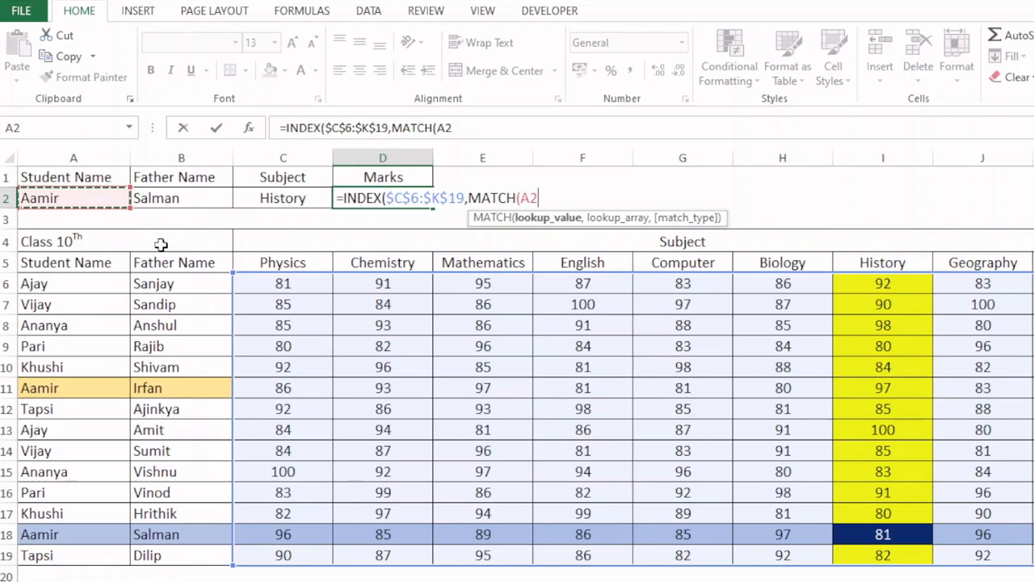
pyautogui.write('&')
pyautogui.click(169, 195)
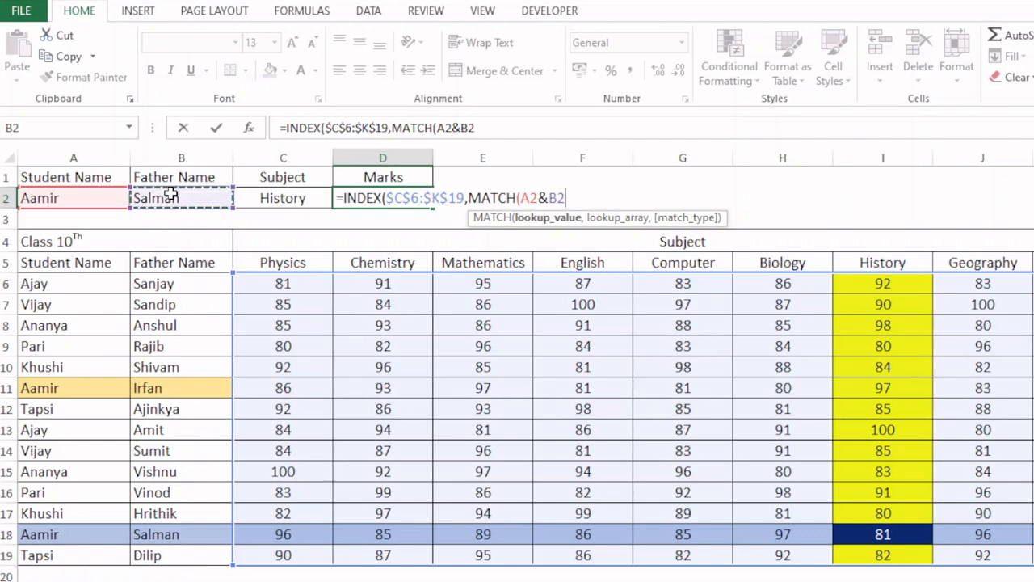
pyautogui.write(',')
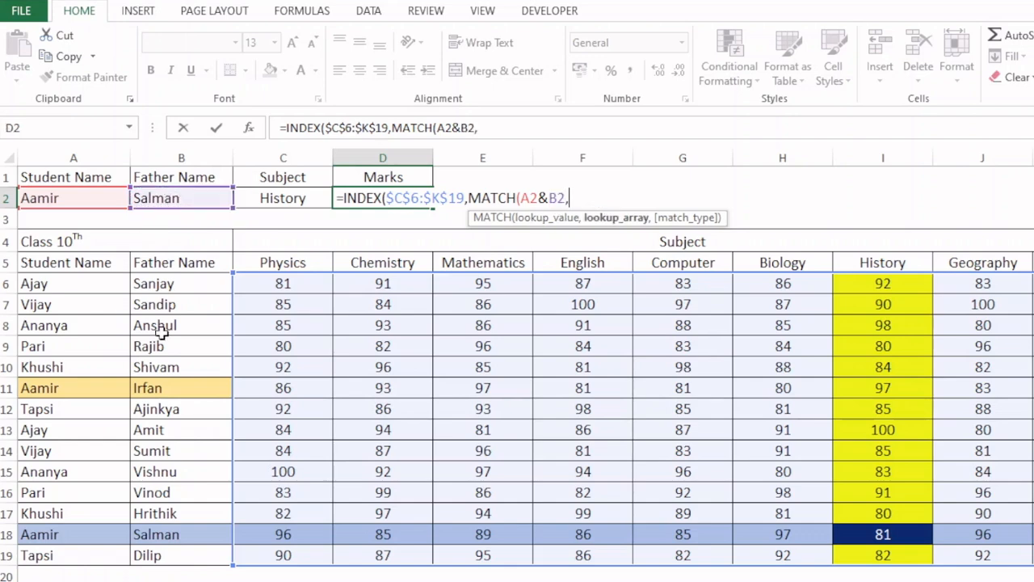
# - Set the row MATCH's lookup array to A6:A19&B6:B19
pyautogui.click(102, 284)
pyautogui.moveTo(104, 299); pyautogui.dragTo(102, 557)
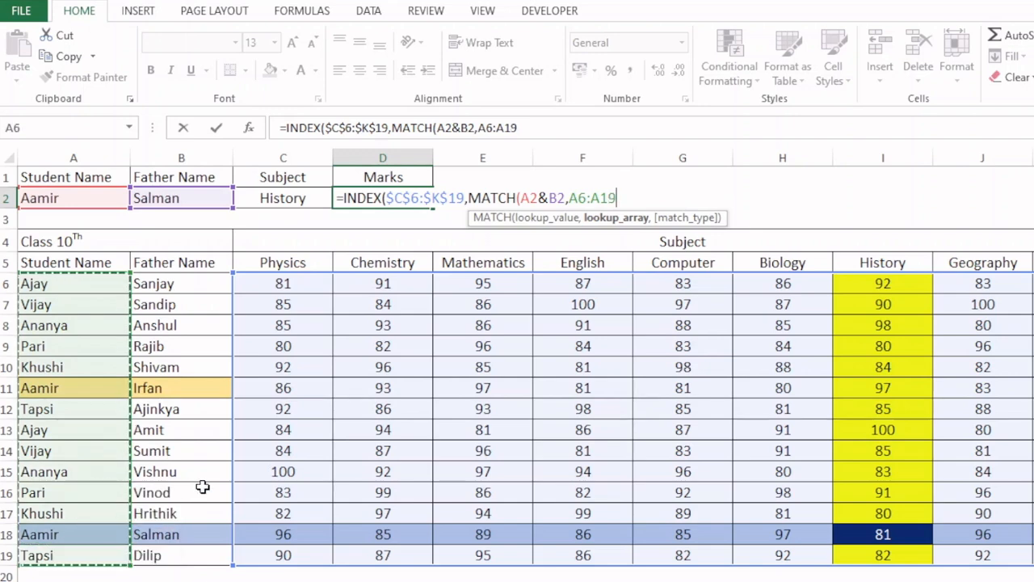
pyautogui.write('&')
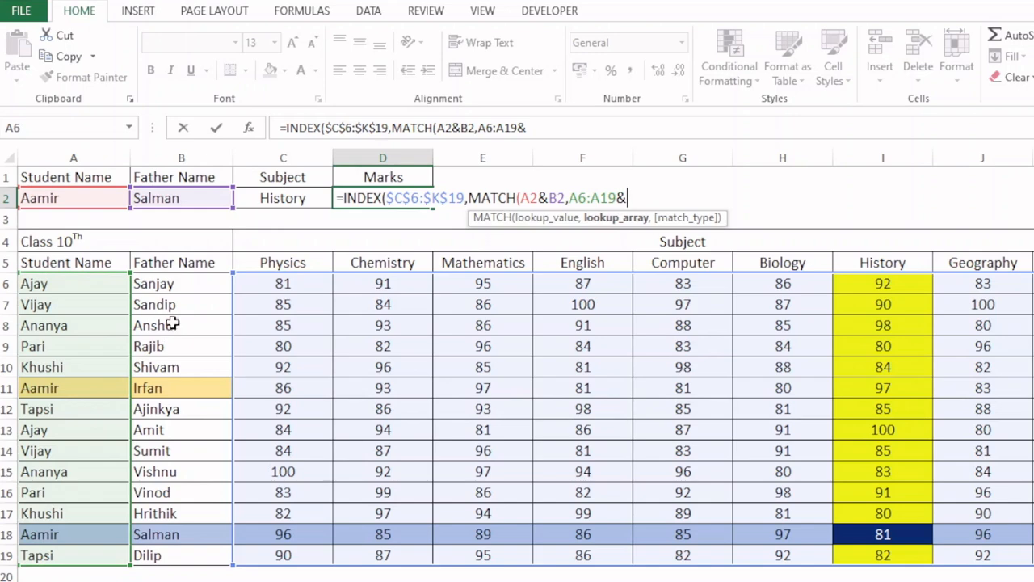
pyautogui.moveTo(191, 285); pyautogui.dragTo(192, 552)
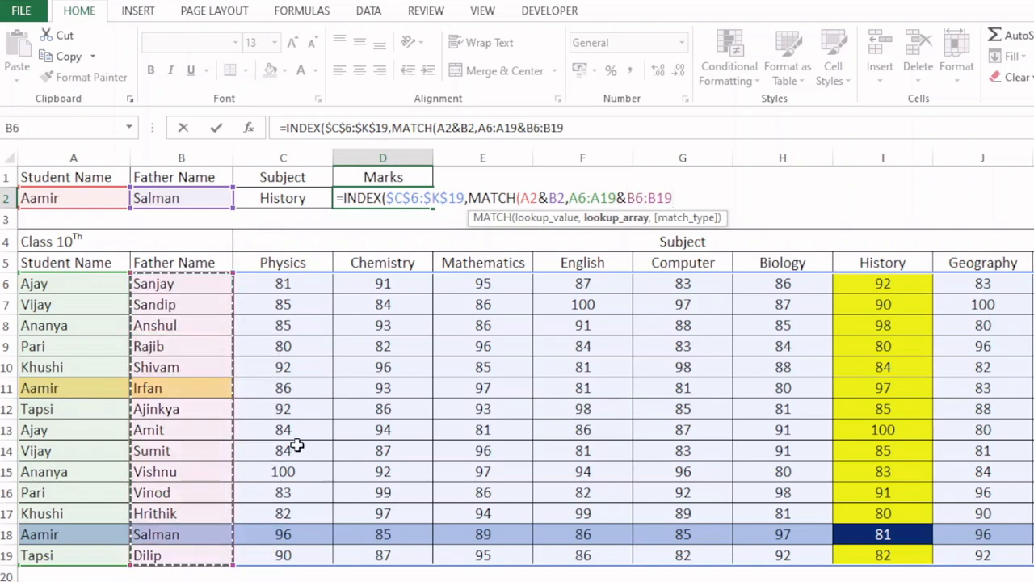
# - Evaluate the row MATCH's lookup array and lookup value in place, restoring the cell references after each check
pyautogui.click(616, 218)
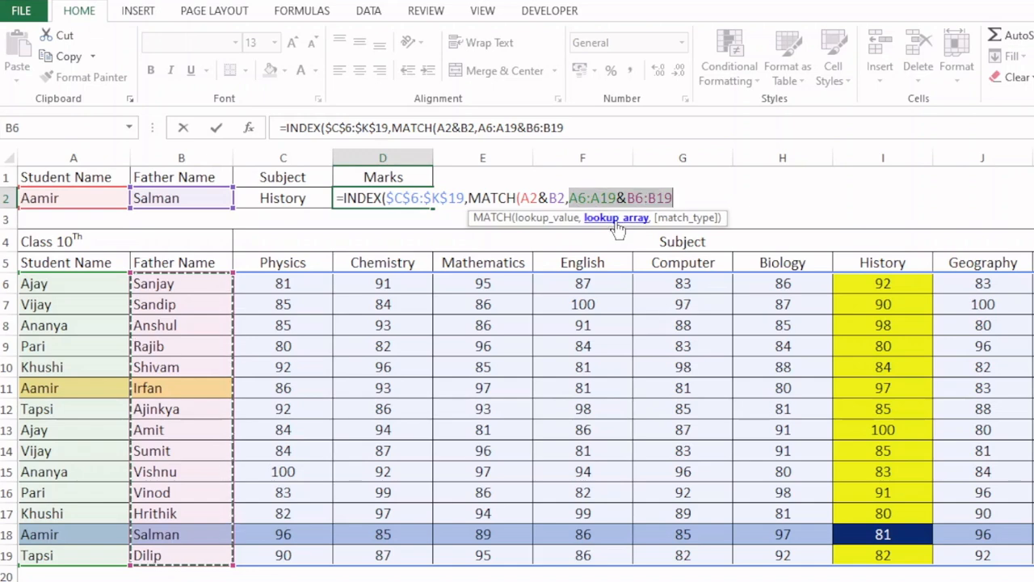
pyautogui.press('F9')
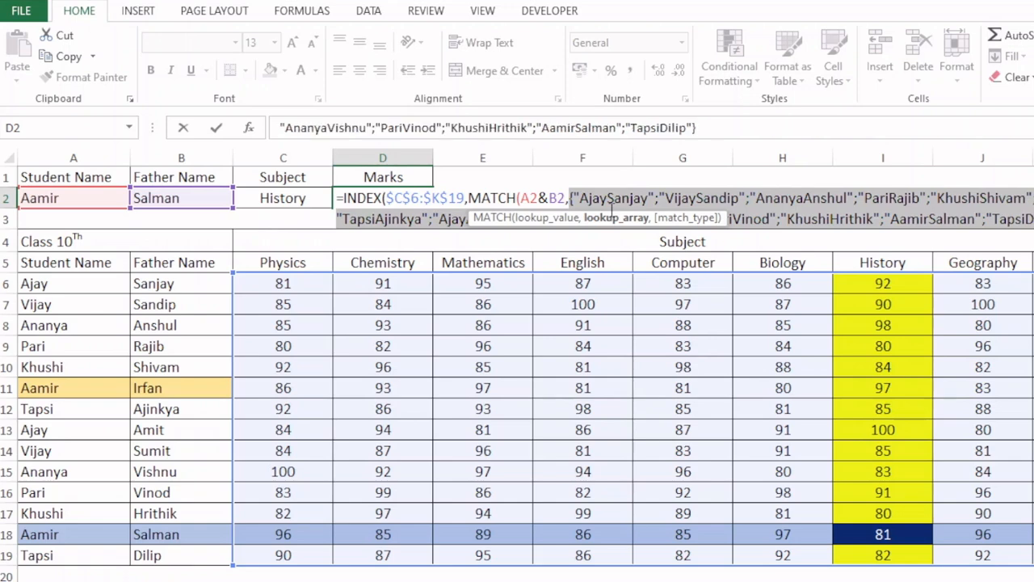
pyautogui.hotkey('ctrl', 'z')
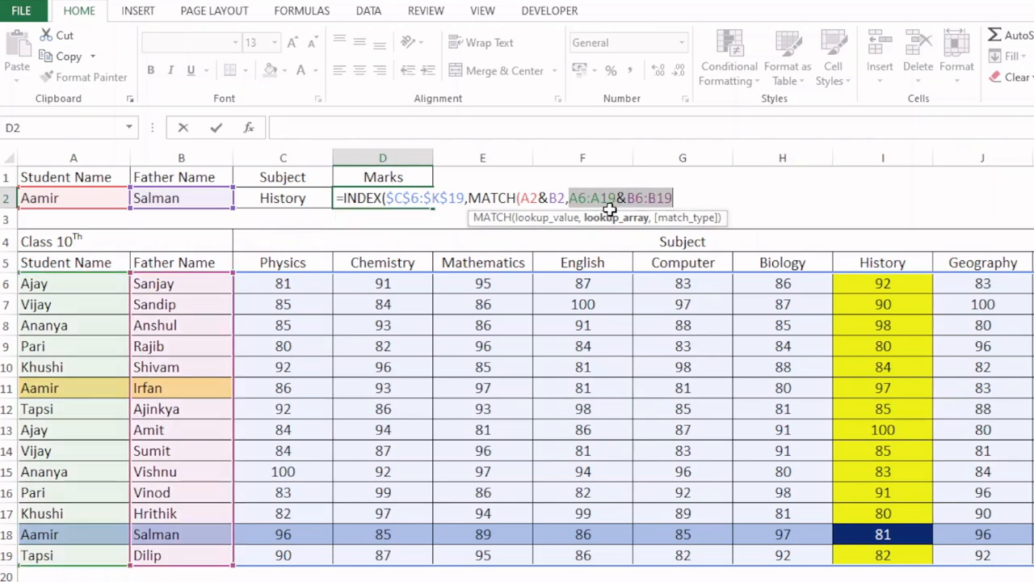
pyautogui.click(527, 219)
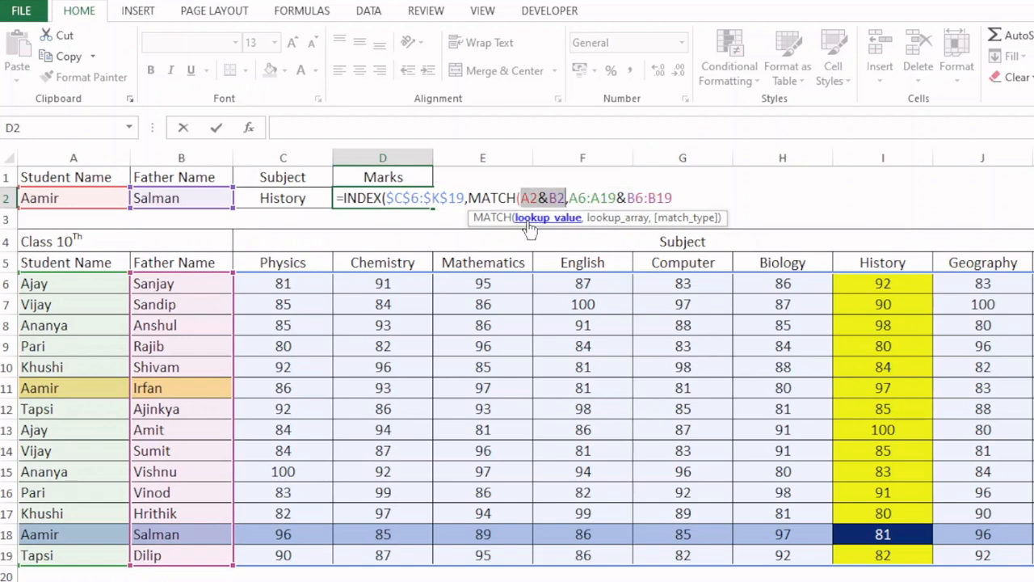
pyautogui.press('F9')
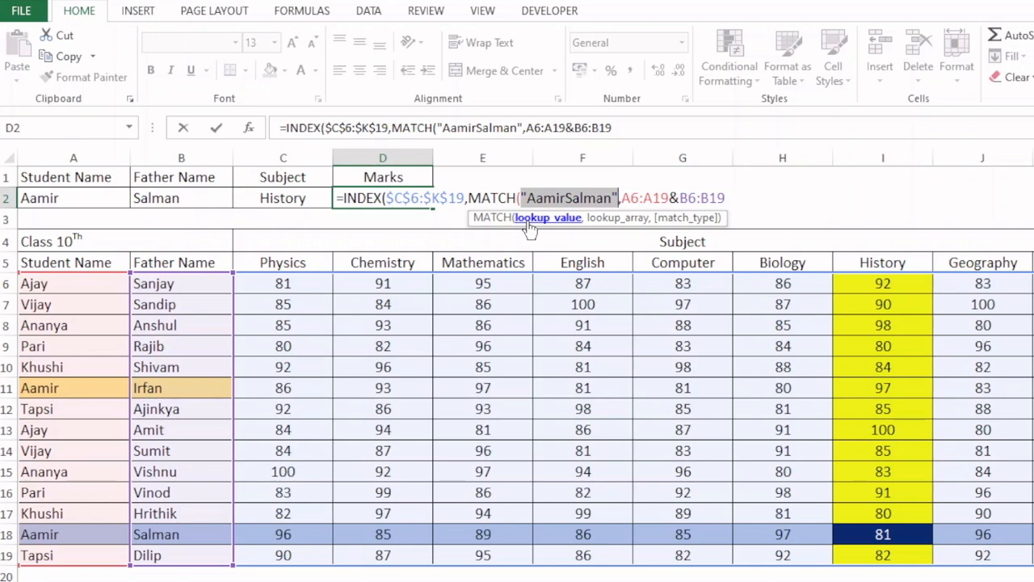
pyautogui.hotkey('ctrl', 'z')
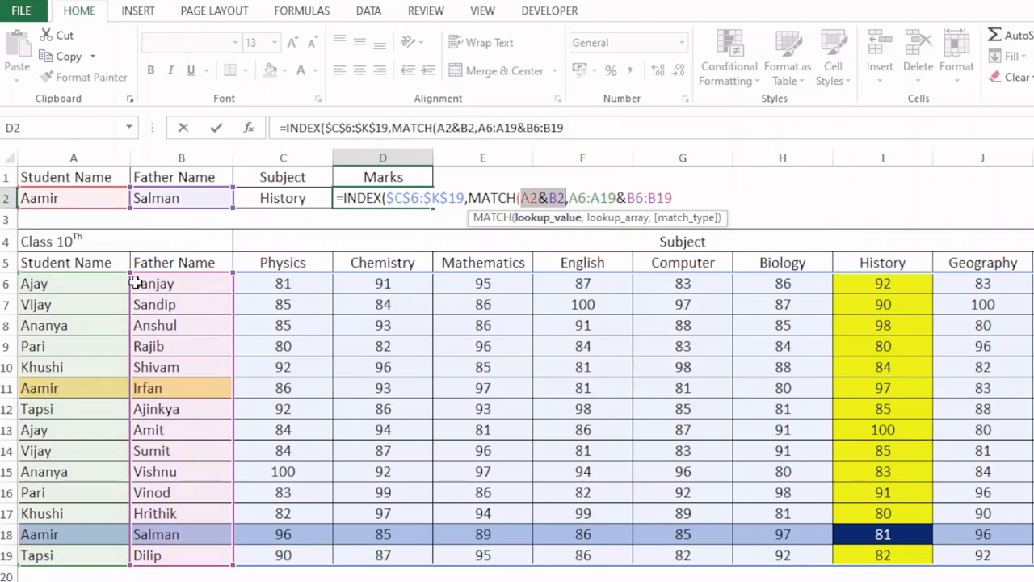
# - Set the row MATCH's match type to 0 for an exact match and close the function
pyautogui.click(685, 198)
pyautogui.write(',')
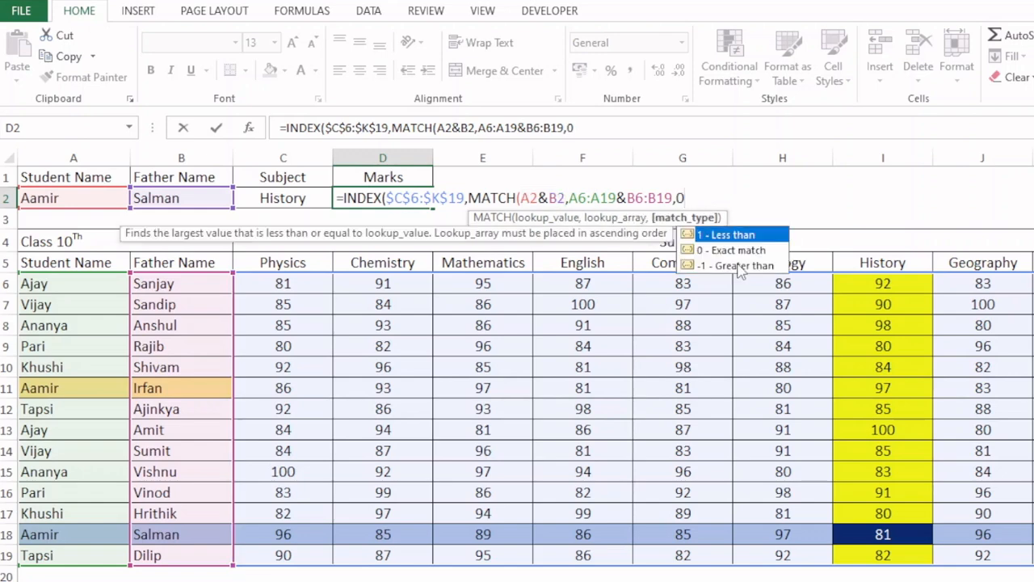
pyautogui.write('0)')
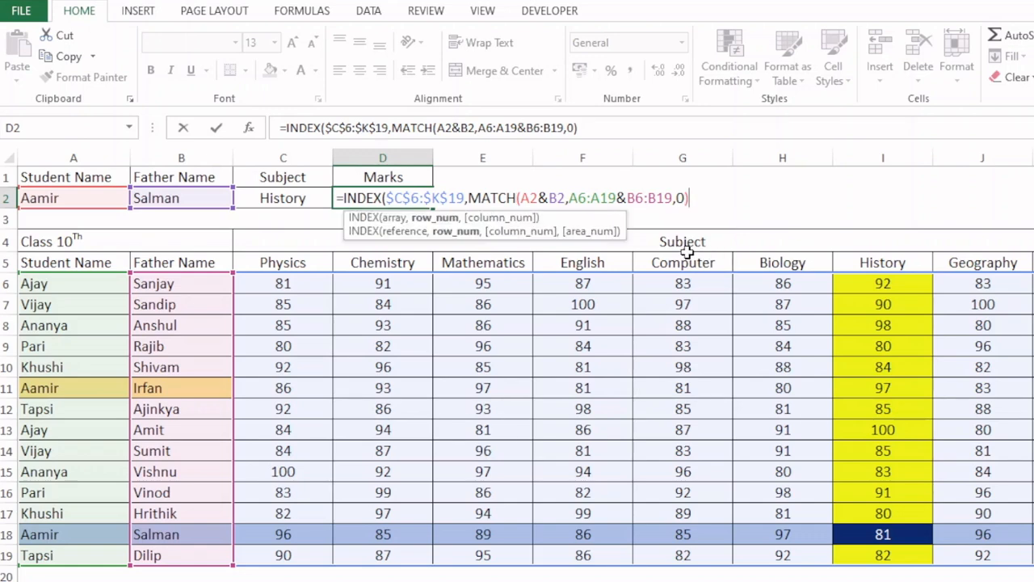
# - Evaluate the INDEX formula's whole row_num argument in place, and restore the MATCH expression
pyautogui.click(430, 220)
pyautogui.hotkey('ctrl', 'c')
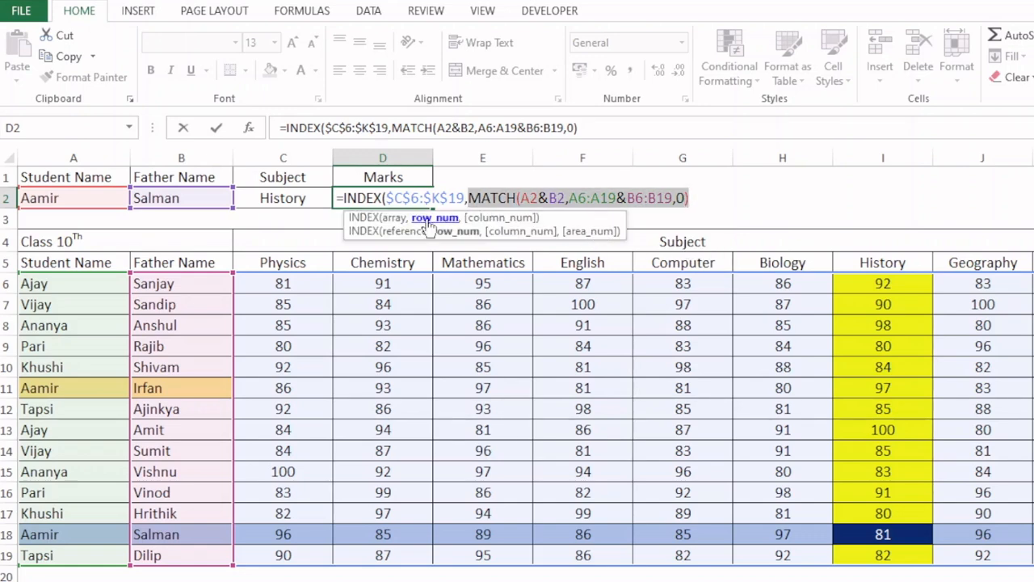
pyautogui.press('F9')
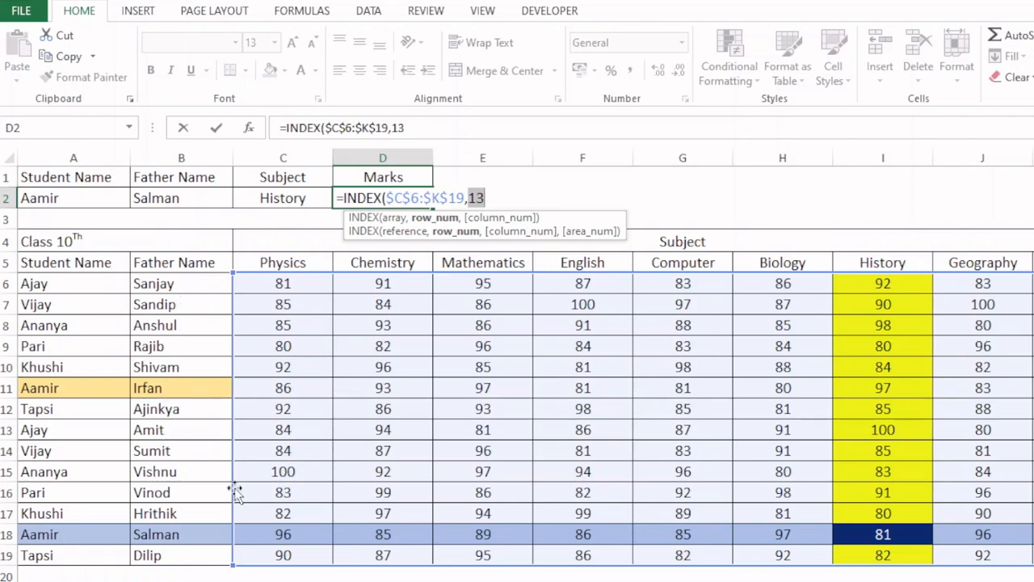
pyautogui.hotkey('ctrl', 'v')
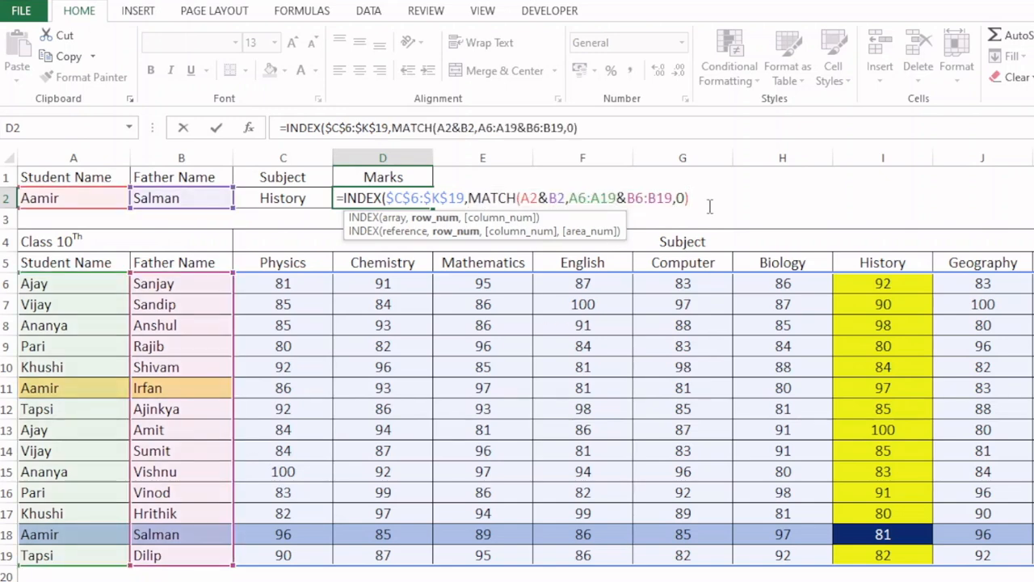
# - Add a second MATCH function as the column argument of the INDEX formula
pyautogui.write(',match')
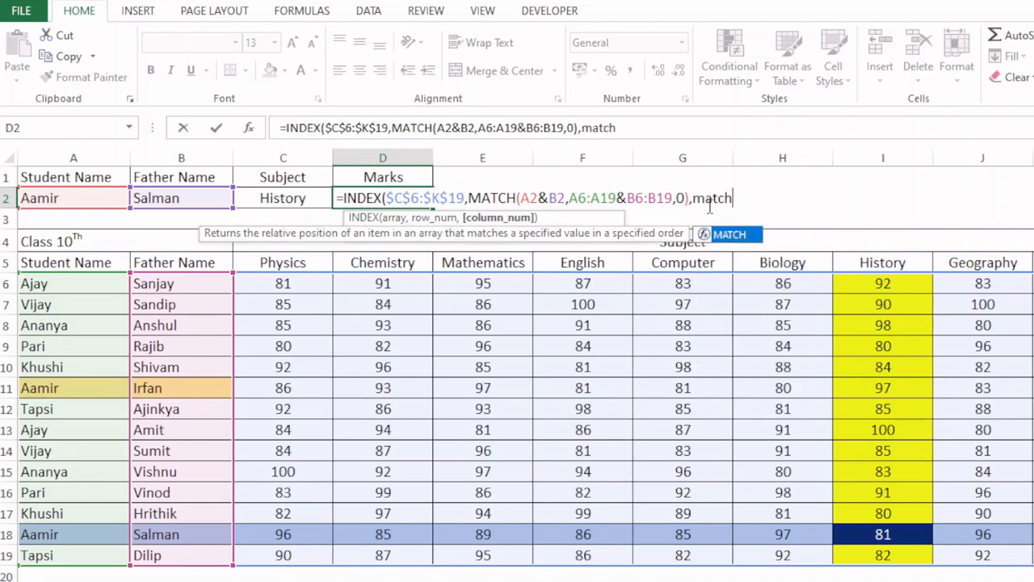
pyautogui.press('Tab')
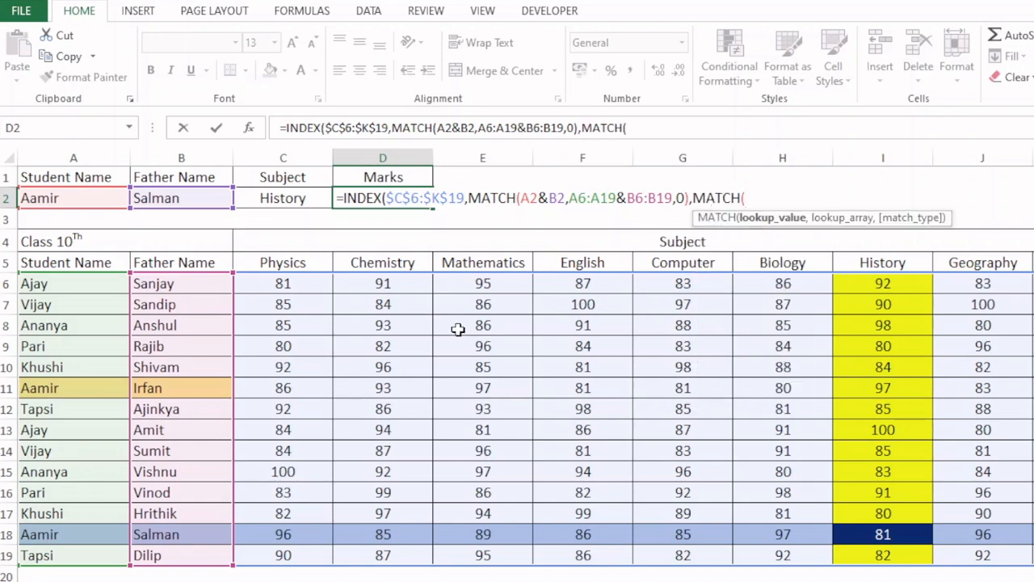
pyautogui.click(291, 262)
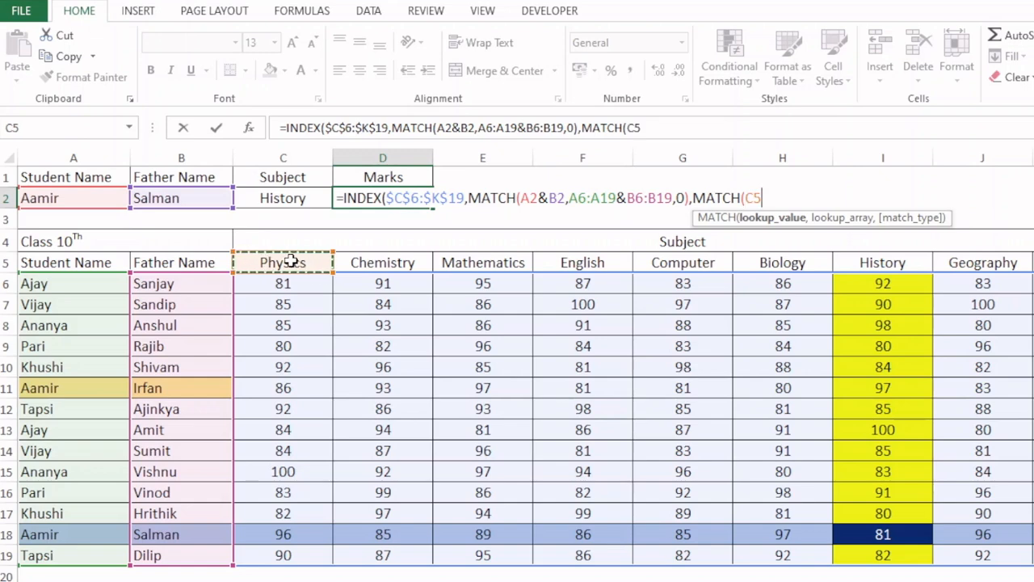
pyautogui.write(',')
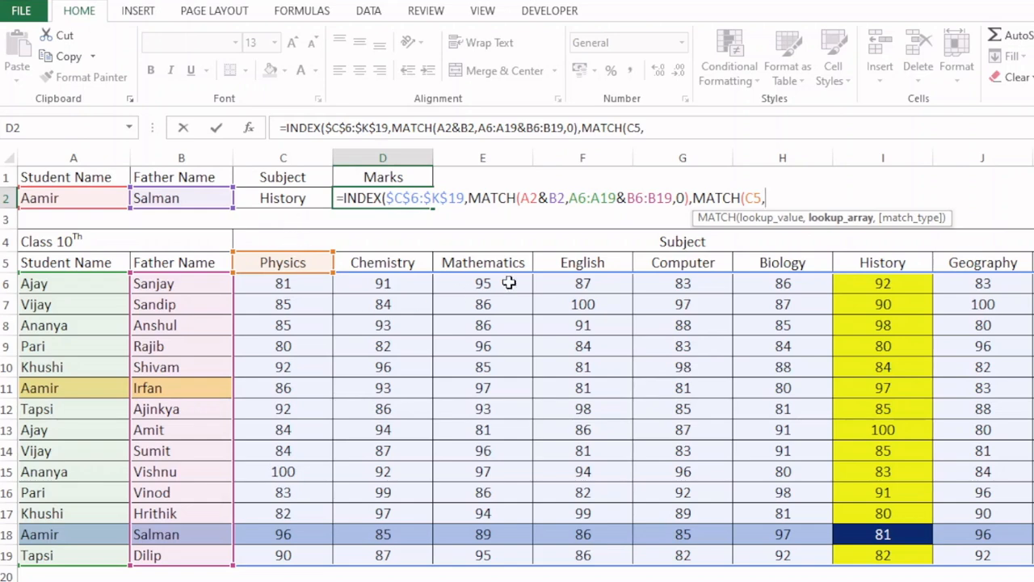
pyautogui.press('BackSpace')
pyautogui.press('BackSpace')
pyautogui.press('BackSpace')
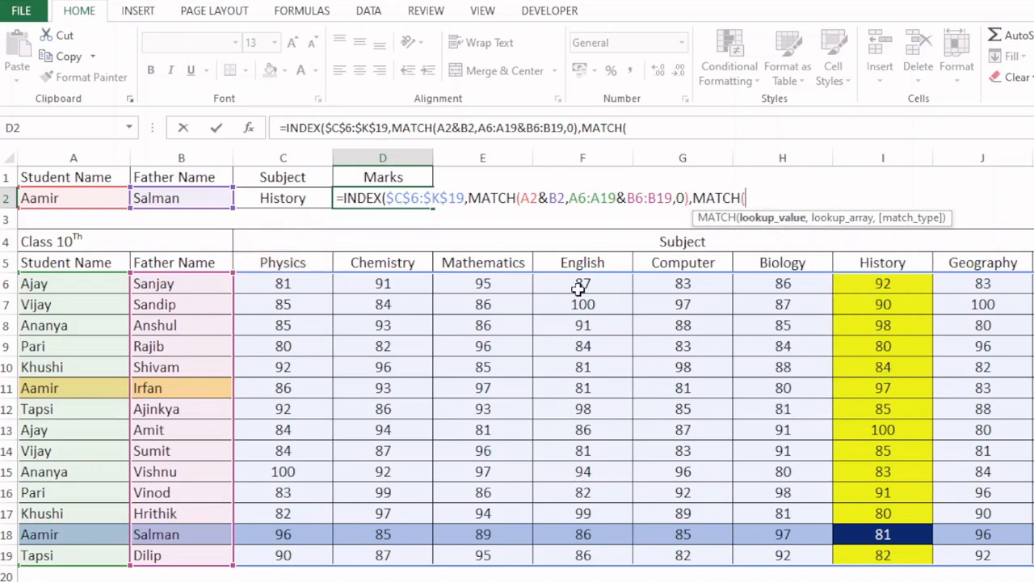
# - Set the column MATCH's lookup value to C2 and its lookup array to the subject headers C5:K5
pyautogui.click(286, 201)
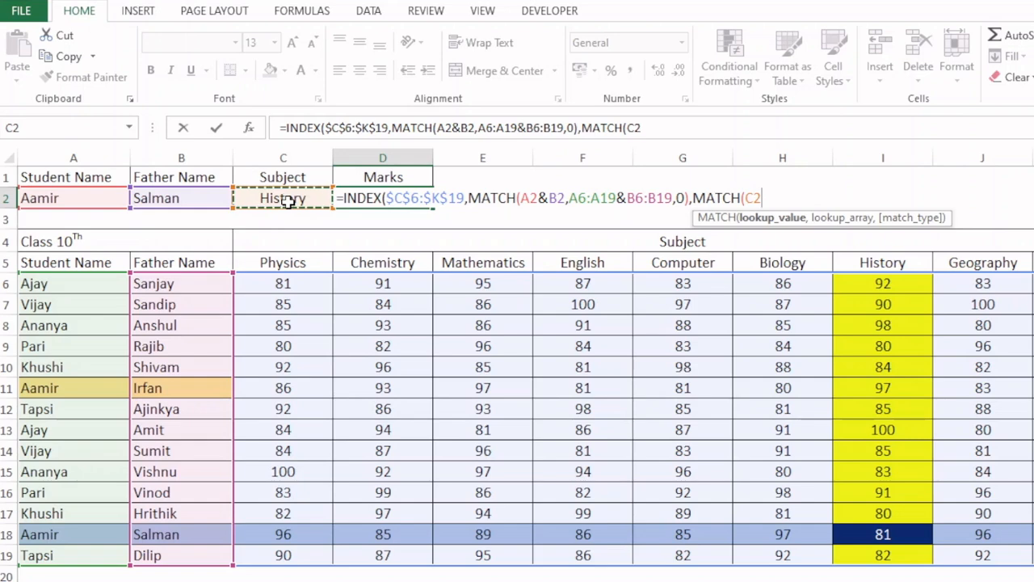
pyautogui.write(',')
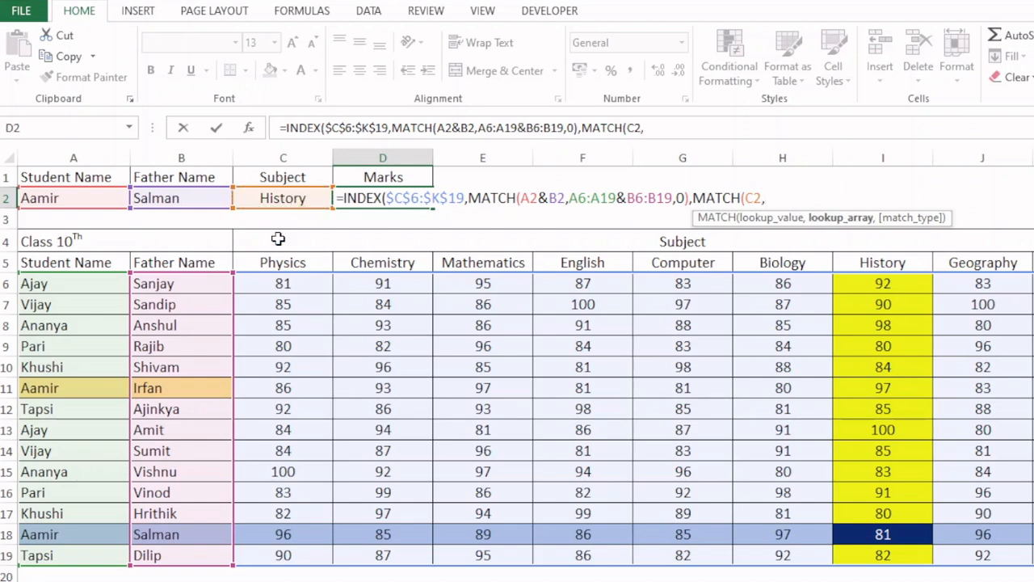
pyautogui.moveTo(286, 265); pyautogui.dragTo(1033, 266)
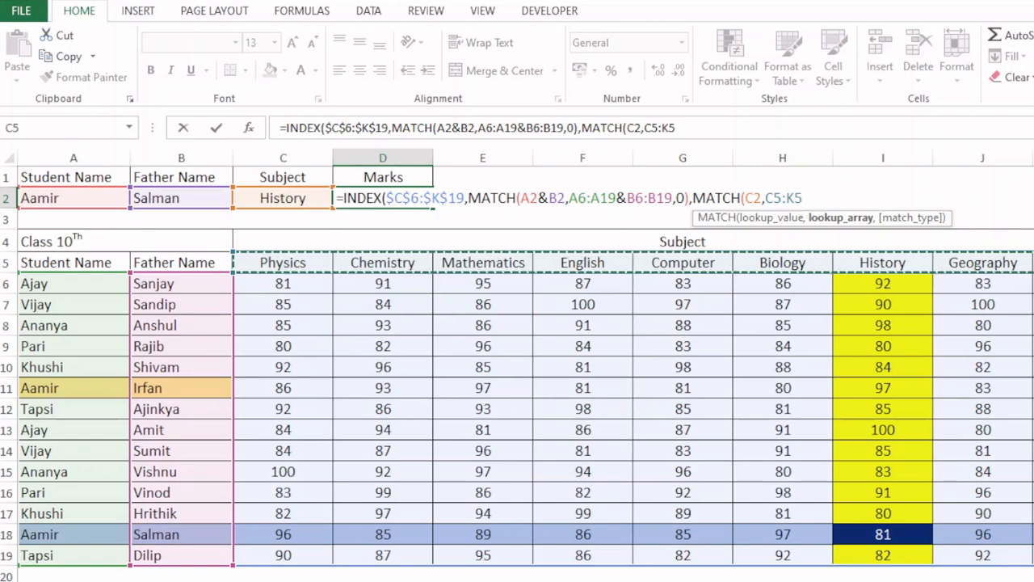
pyautogui.write(',')
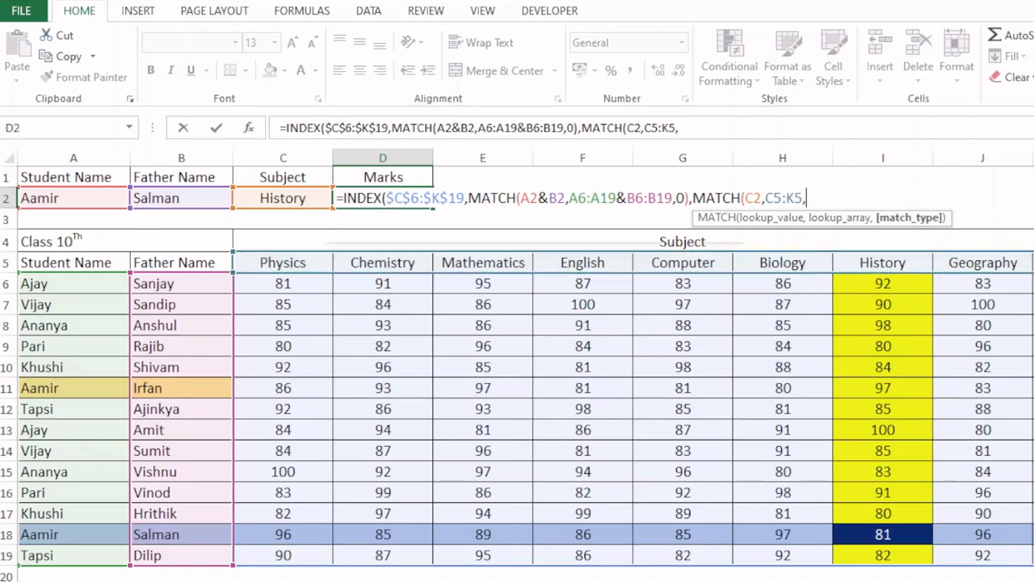
pyautogui.write('0')
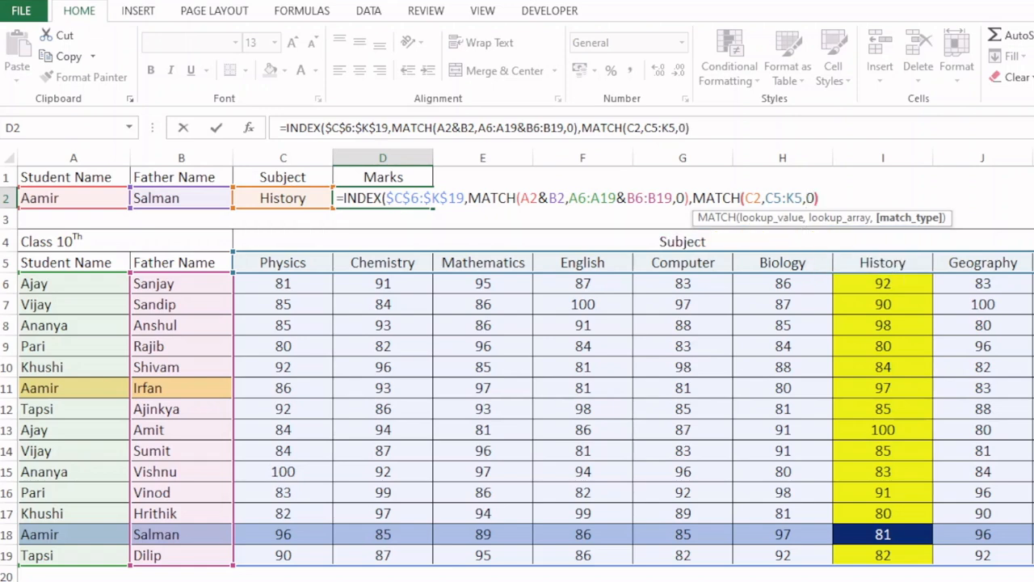
pyautogui.write(')')
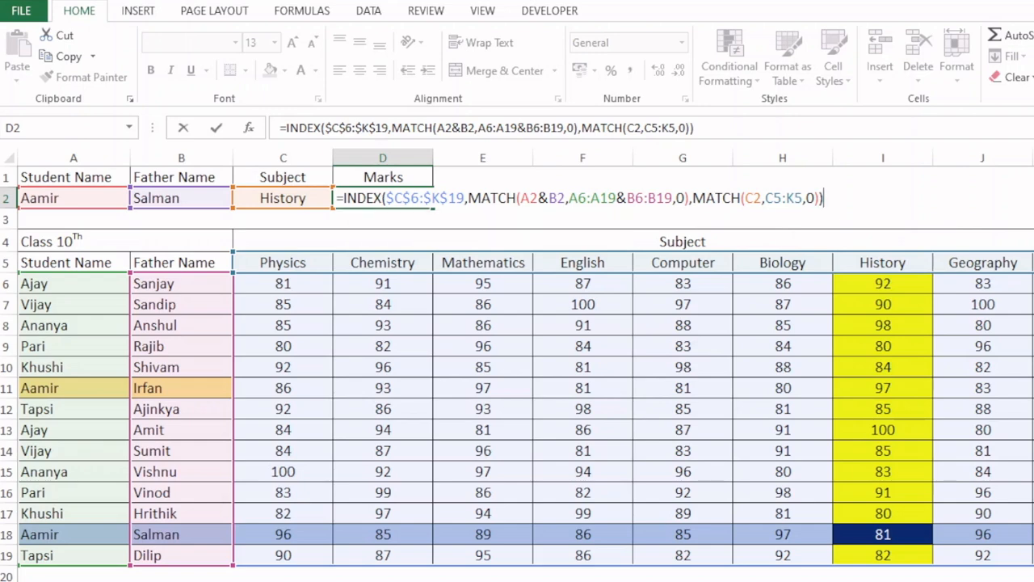
# - Evaluate the INDEX formula's column_num argument in place, and restore the MATCH expression
pyautogui.click(389, 198)
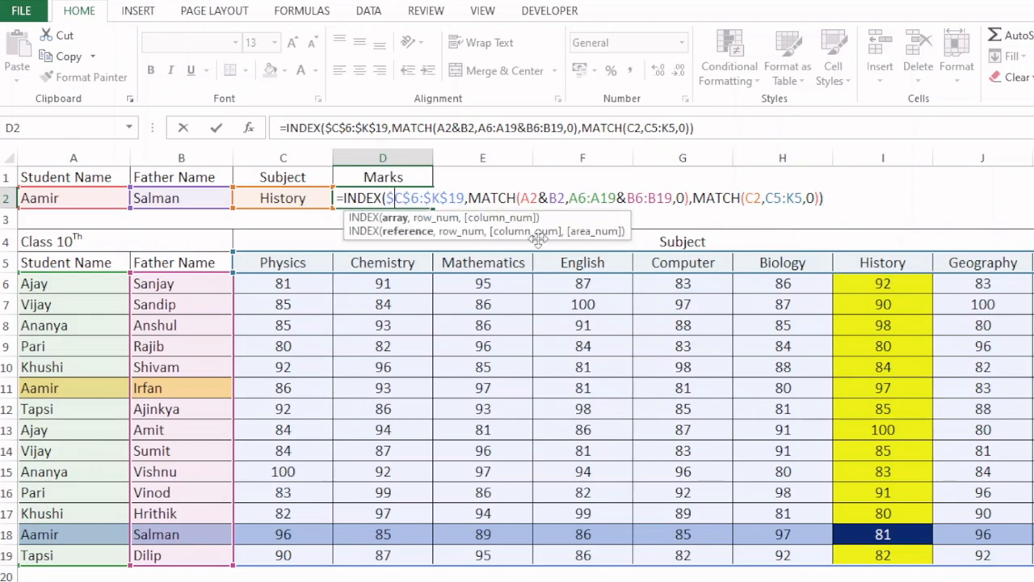
pyautogui.click(496, 218)
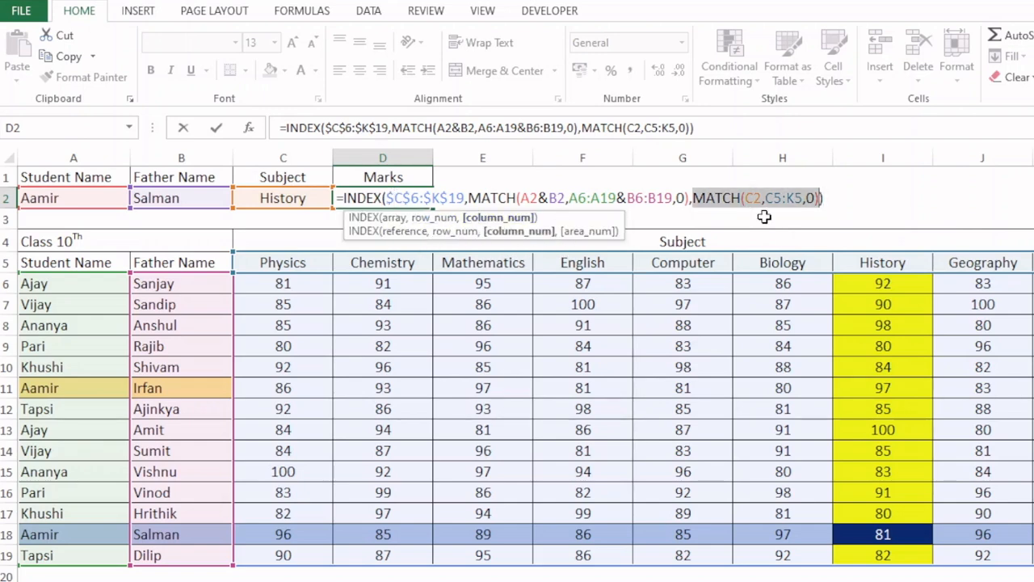
pyautogui.write('7')
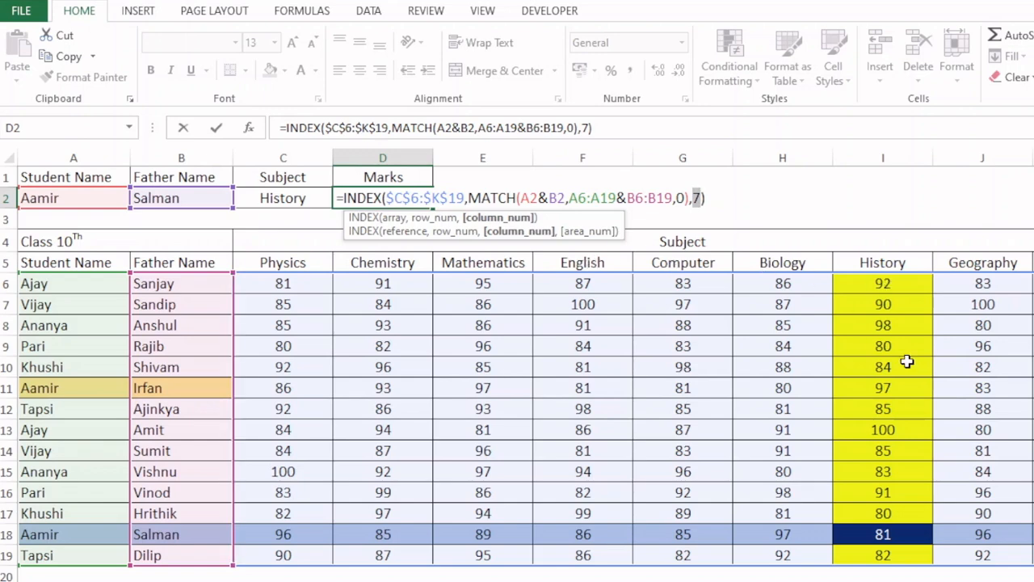
pyautogui.hotkey('ctrl', 'z')
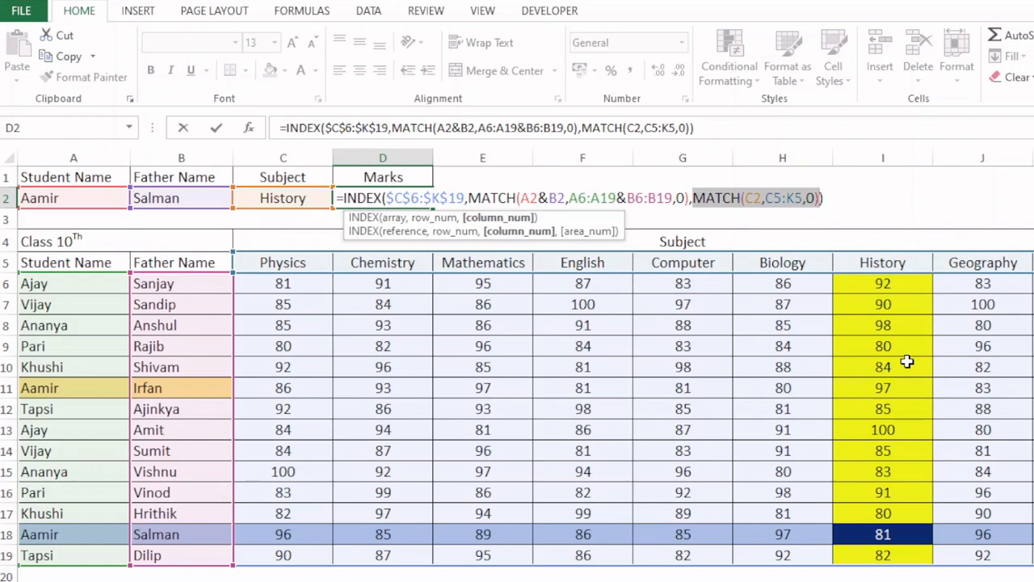
# - Commit the INDEX-MATCH formula in D2 and re-enter it as an array formula
pyautogui.press('Return')
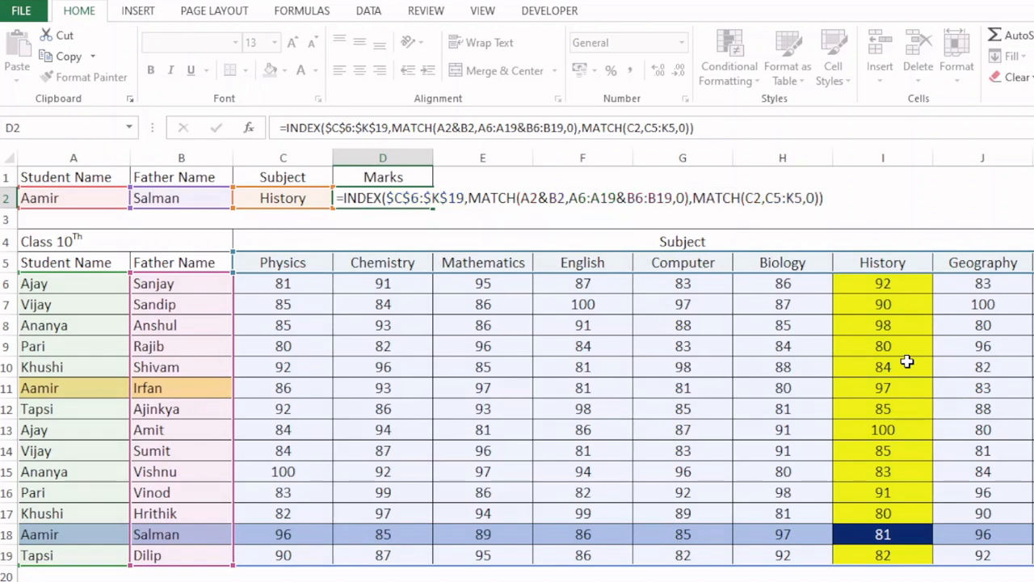
pyautogui.click(378, 198)
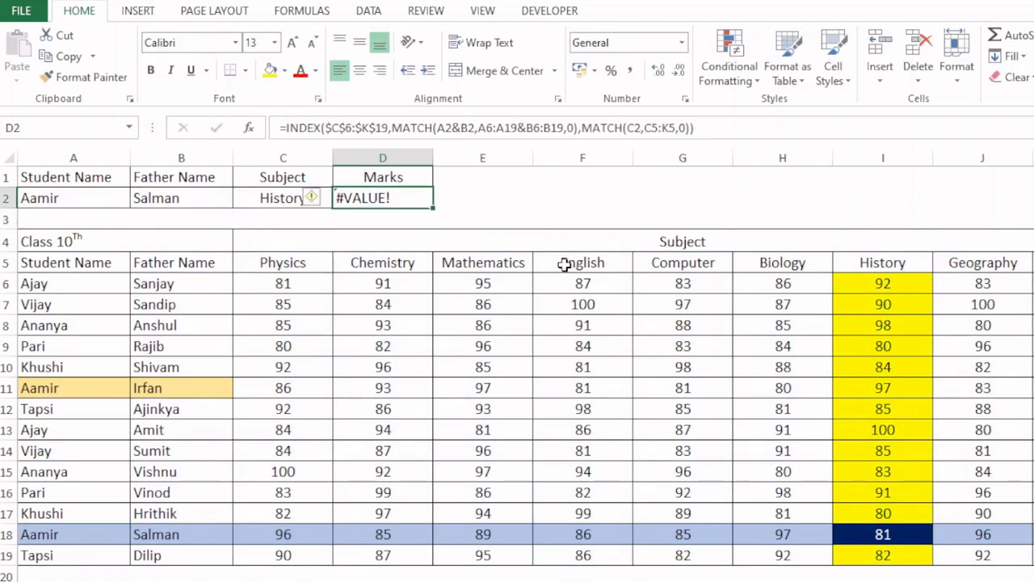
pyautogui.press('F2')
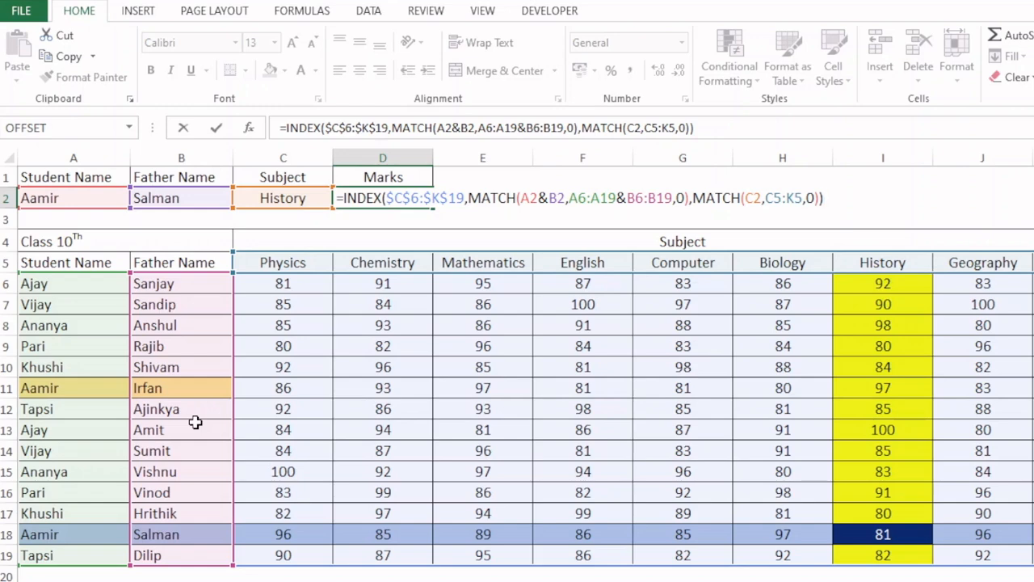
pyautogui.hotkey('ctrl', 'shift', 'Return')
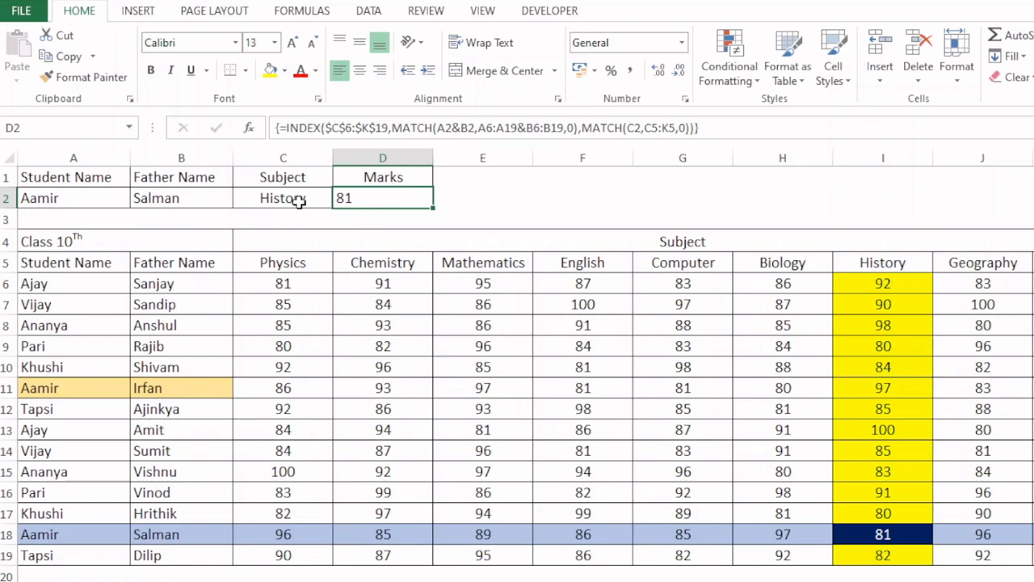
# - Test the lookup with a non-matching pair by choosing the father name from row 15 in B2
pyautogui.click(227, 202)
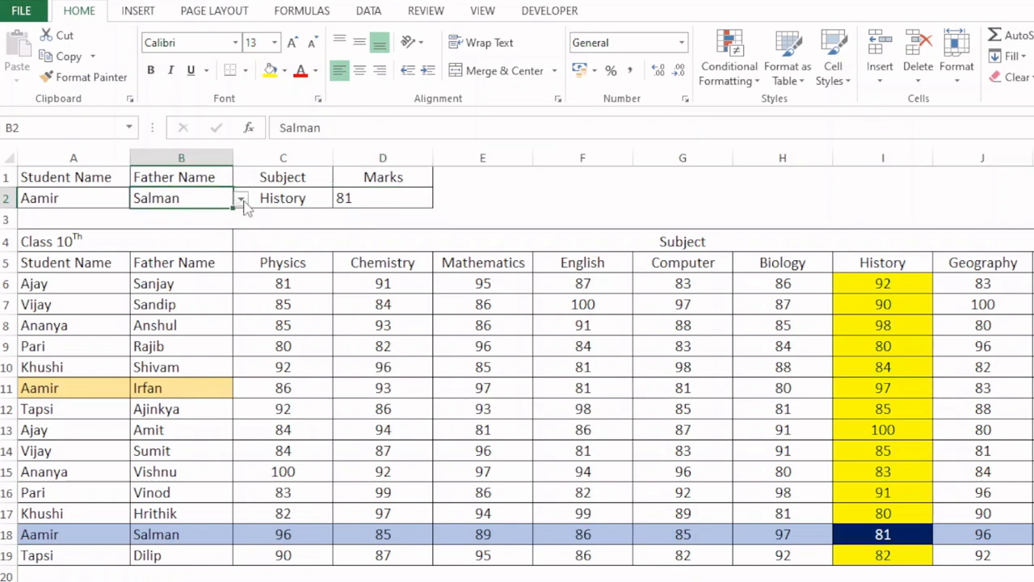
pyautogui.click(241, 200)
pyautogui.click(145, 250)
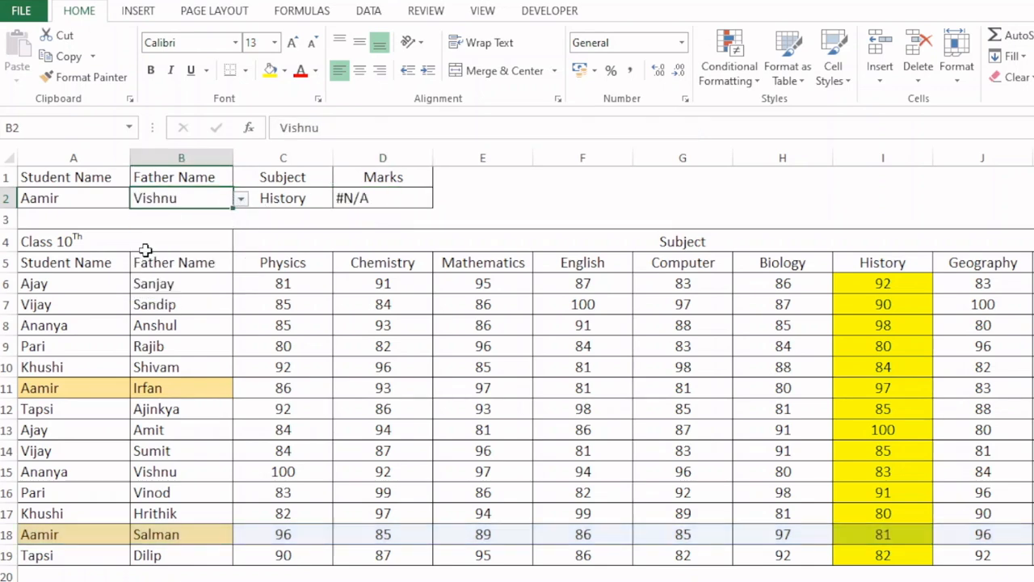
# - Wrap the start of the D2 INDEX formula in an IFERROR function
pyautogui.click(383, 198)
pyautogui.press('F2')
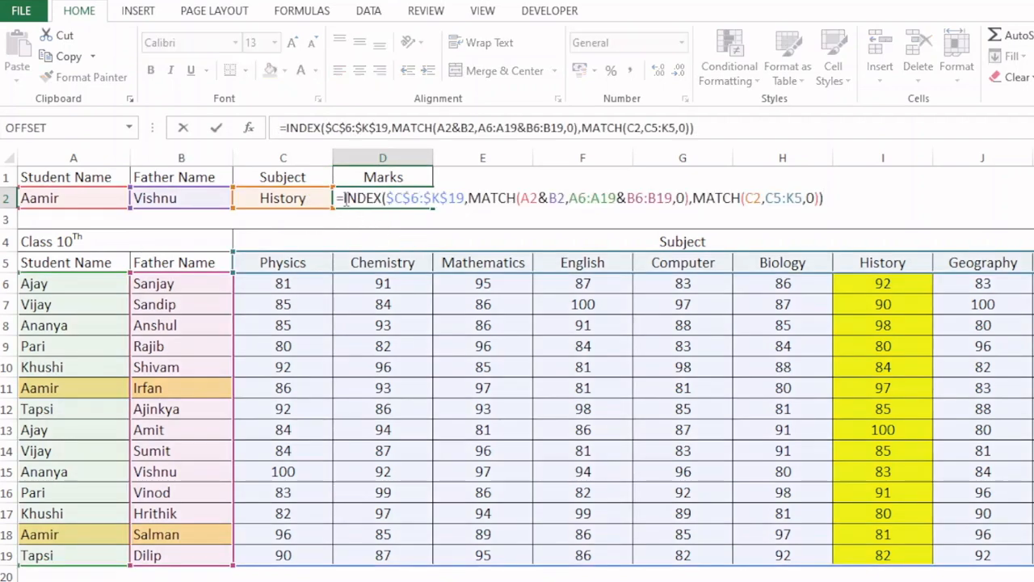
pyautogui.write('ife')
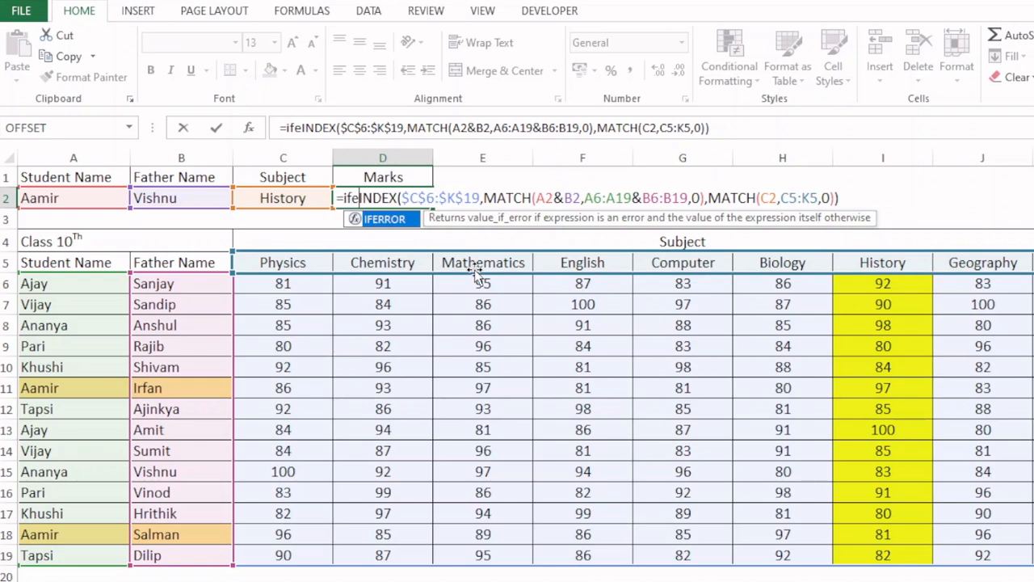
pyautogui.write('rror')
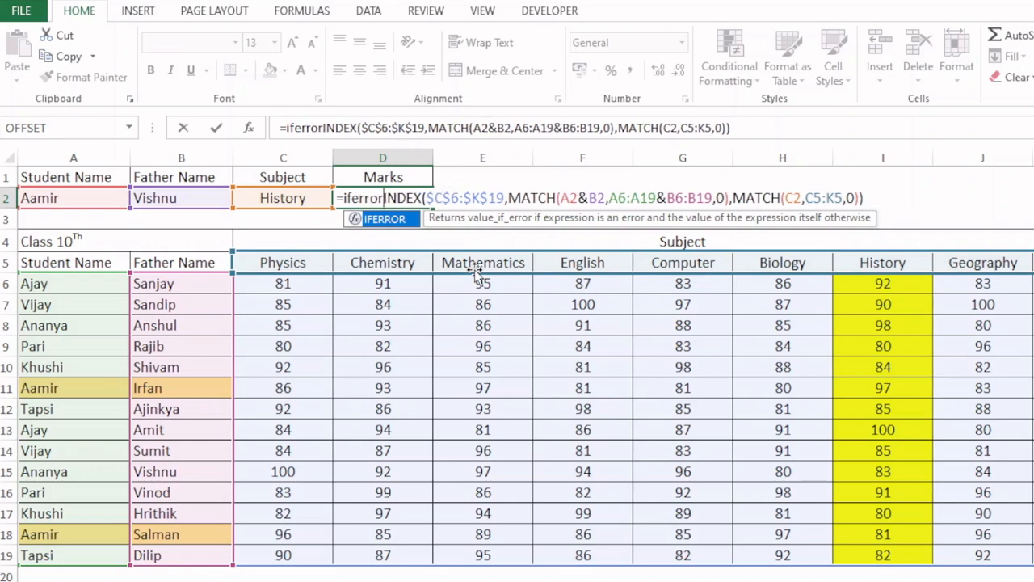
pyautogui.press('Tab')
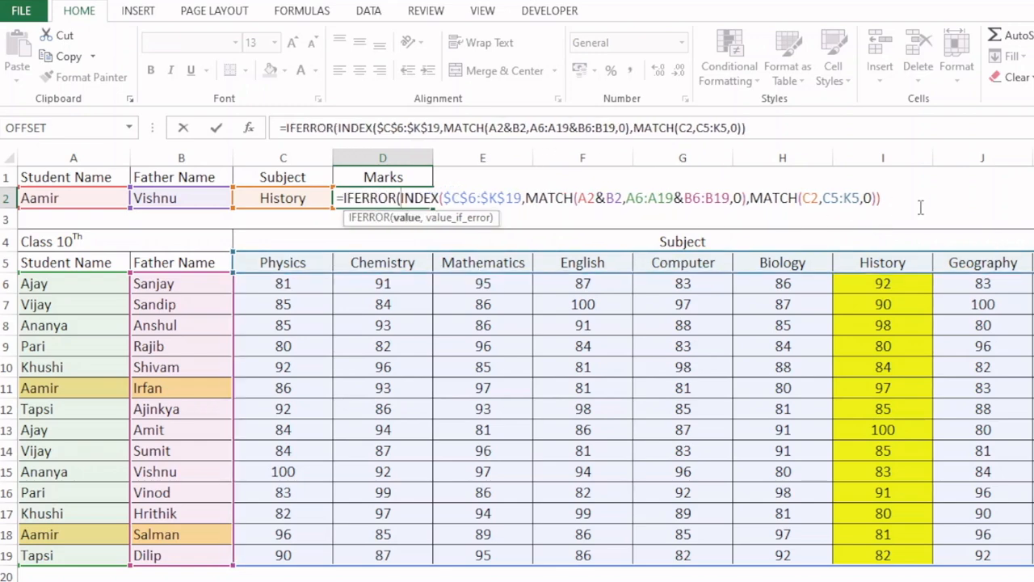
# - Set IFERROR's value_if_error to "Mismatch", close the function, and enter D2 as an array formula
pyautogui.write(',')
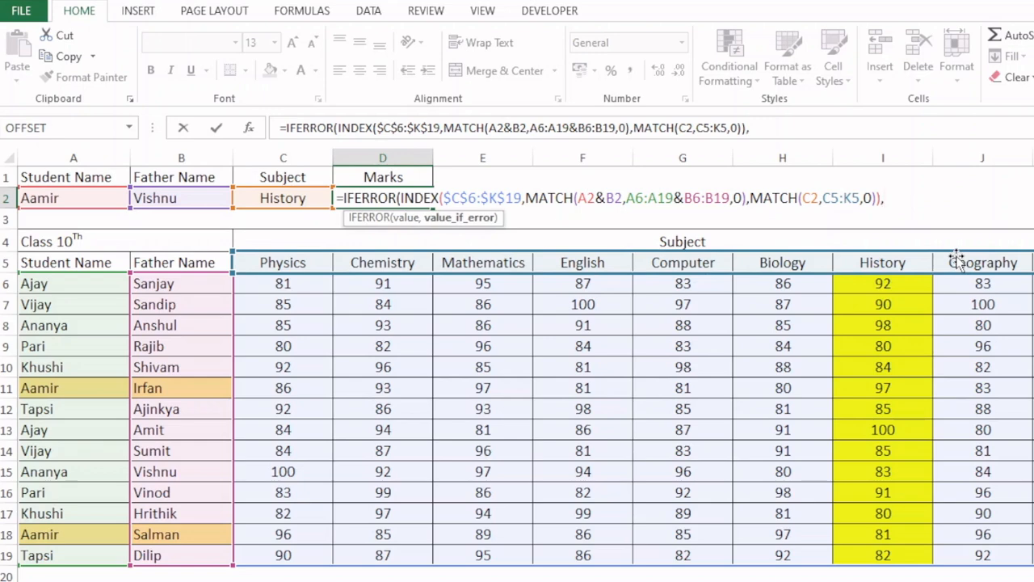
pyautogui.write('Mi')
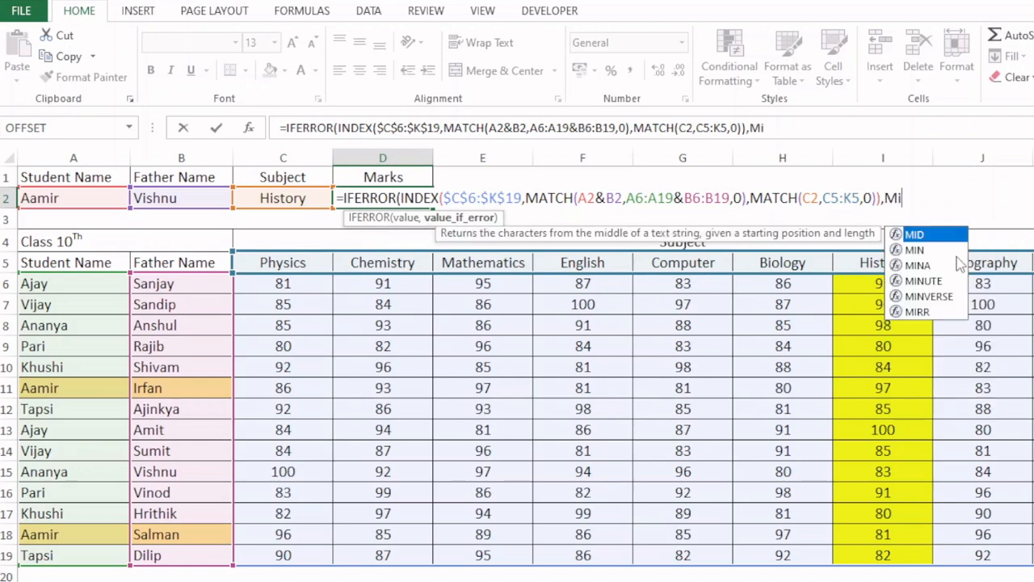
pyautogui.write('smatch')
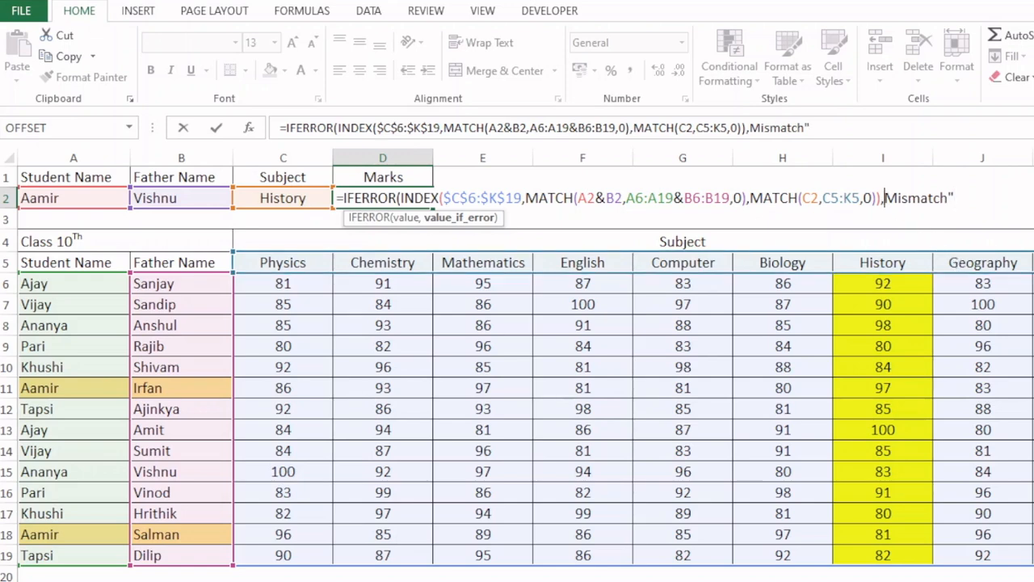
pyautogui.click(886, 199)
pyautogui.write('"')
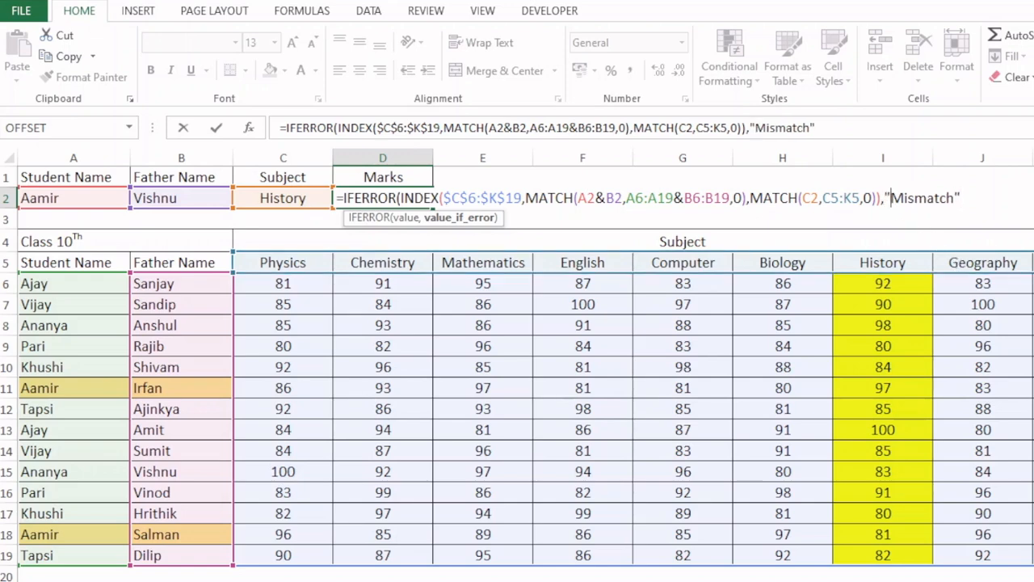
pyautogui.click(994, 204)
pyautogui.write(')')
pyautogui.hotkey('ctrl', 'shift', 'Return')
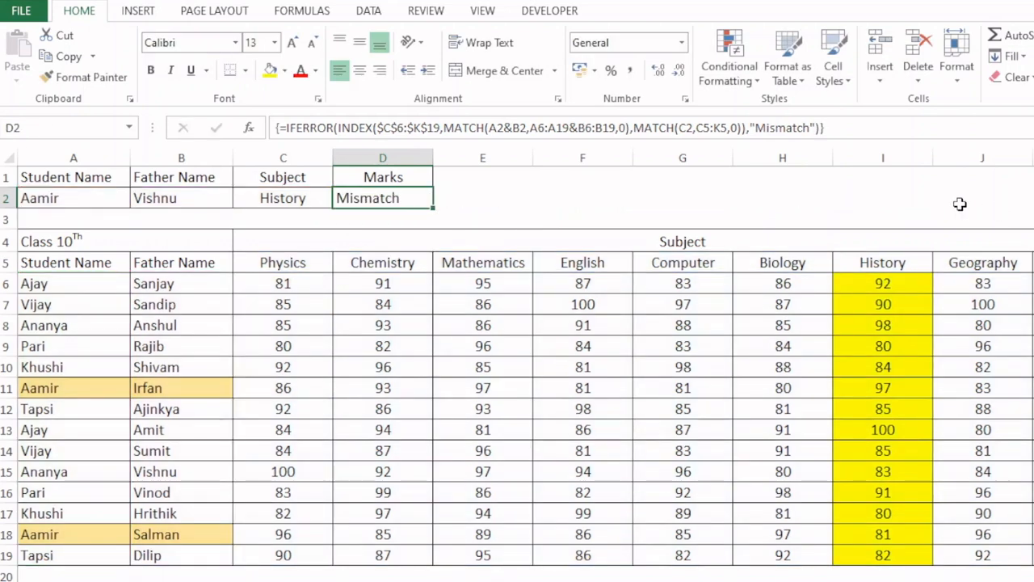
# - Test the lookup by choosing the father name from row 11 in B2, followed by the one from row 18
pyautogui.click(178, 200)
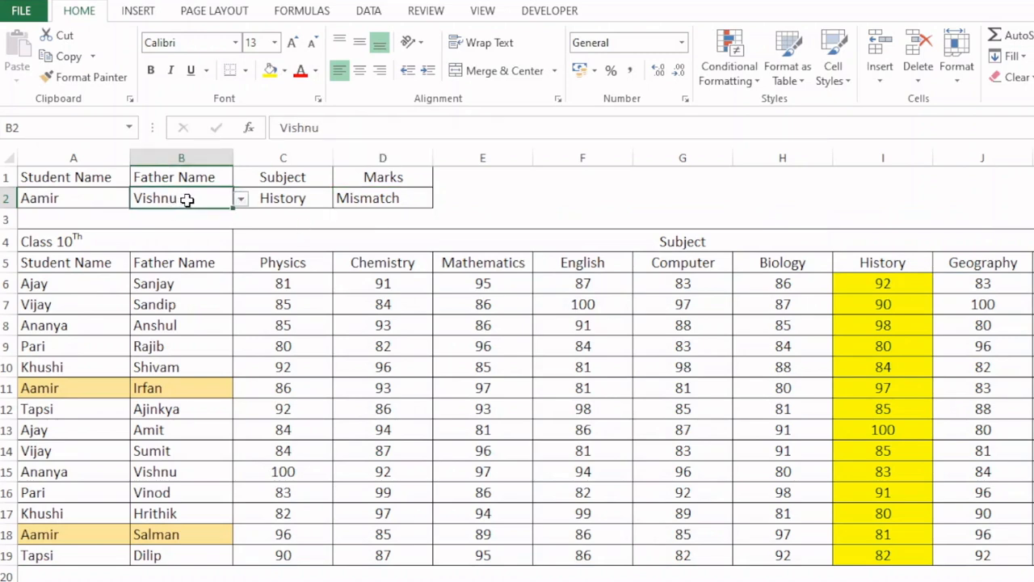
pyautogui.click(241, 202)
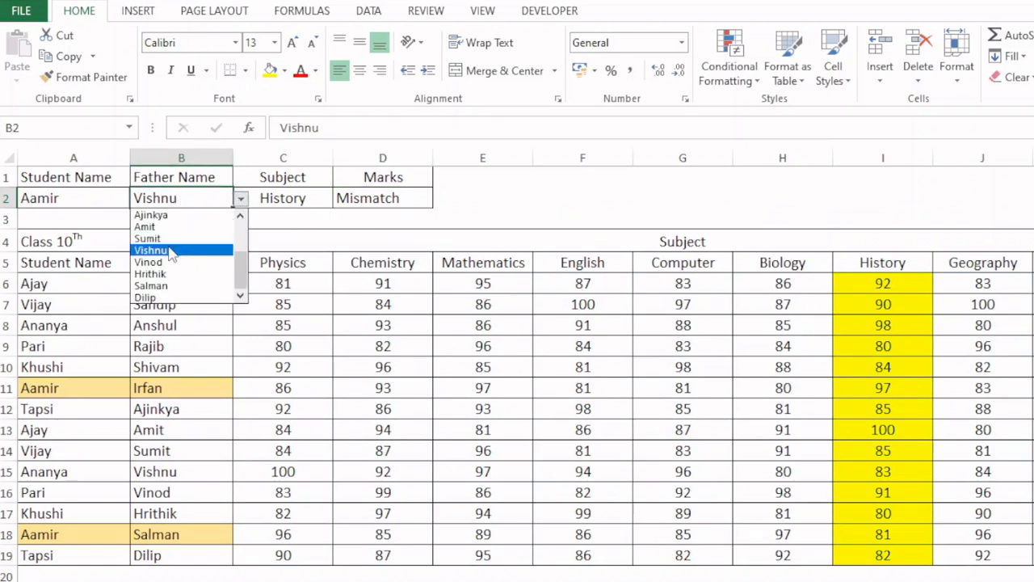
pyautogui.moveTo(241, 272); pyautogui.dragTo(242, 205)
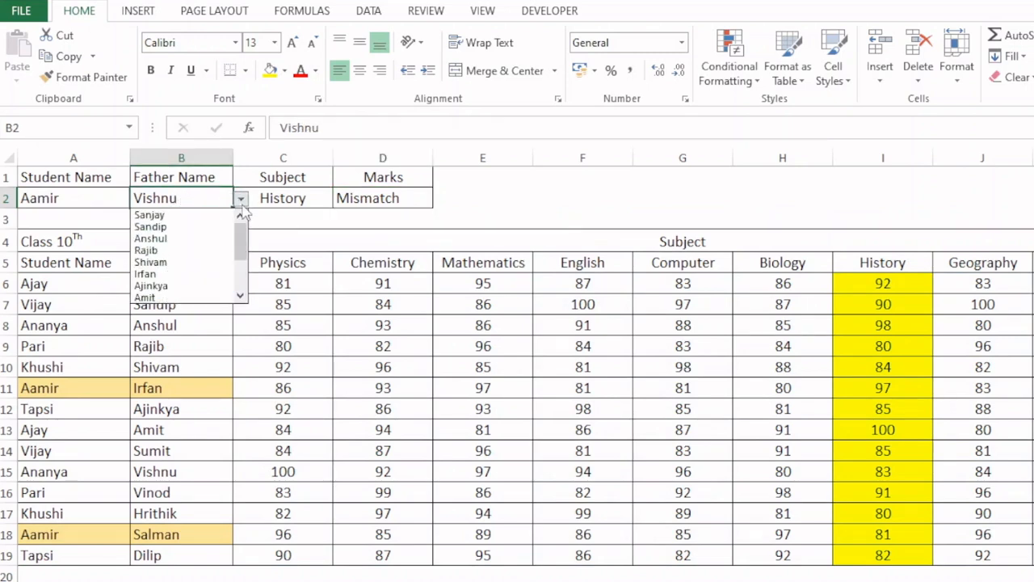
pyautogui.click(145, 274)
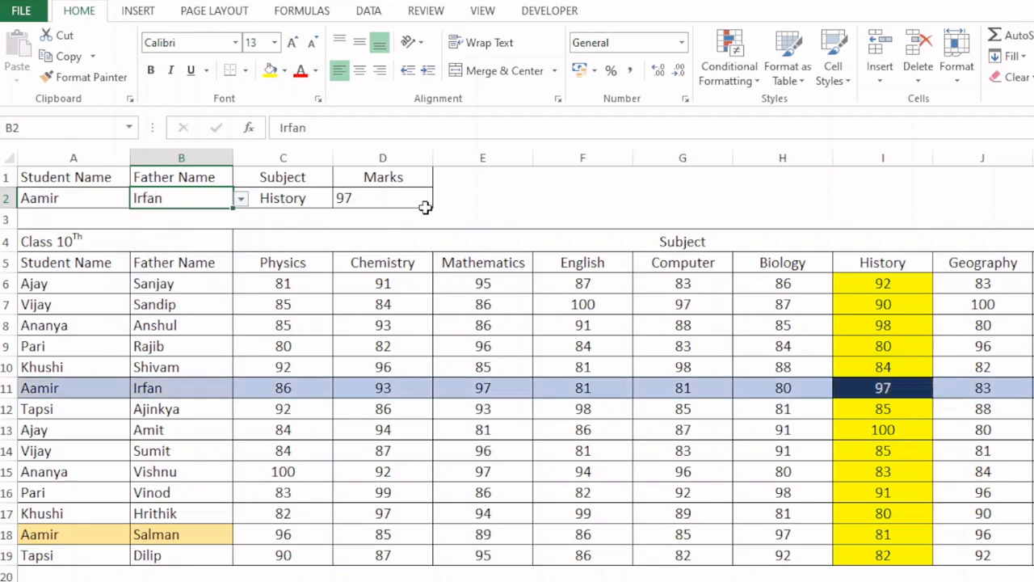
pyautogui.click(241, 199)
pyautogui.click(213, 296)
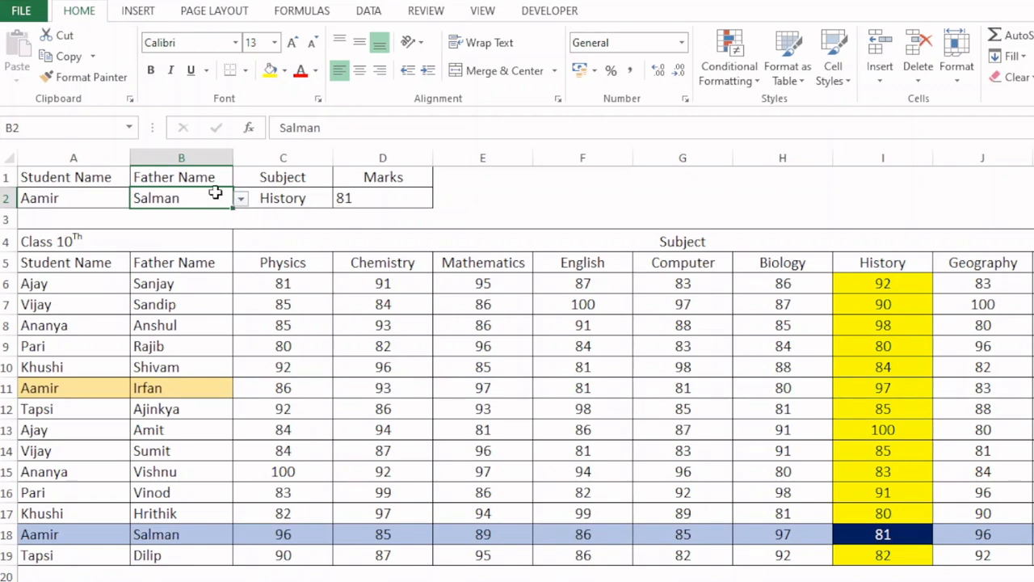
# - Choose the student name from row 9 in A2 and that row's father name in B2
pyautogui.click(123, 201)
pyautogui.click(142, 200)
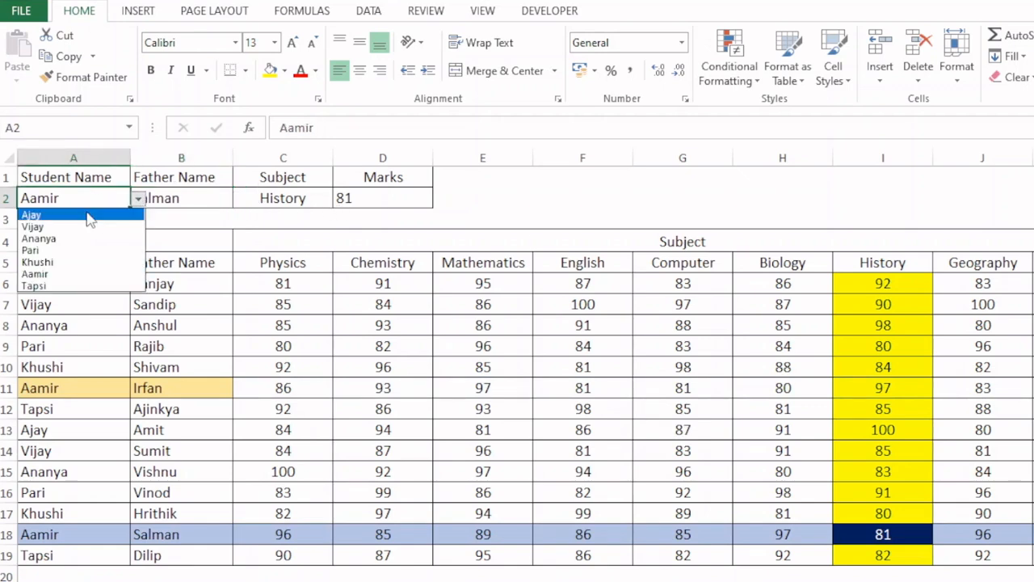
pyautogui.click(39, 253)
pyautogui.click(198, 198)
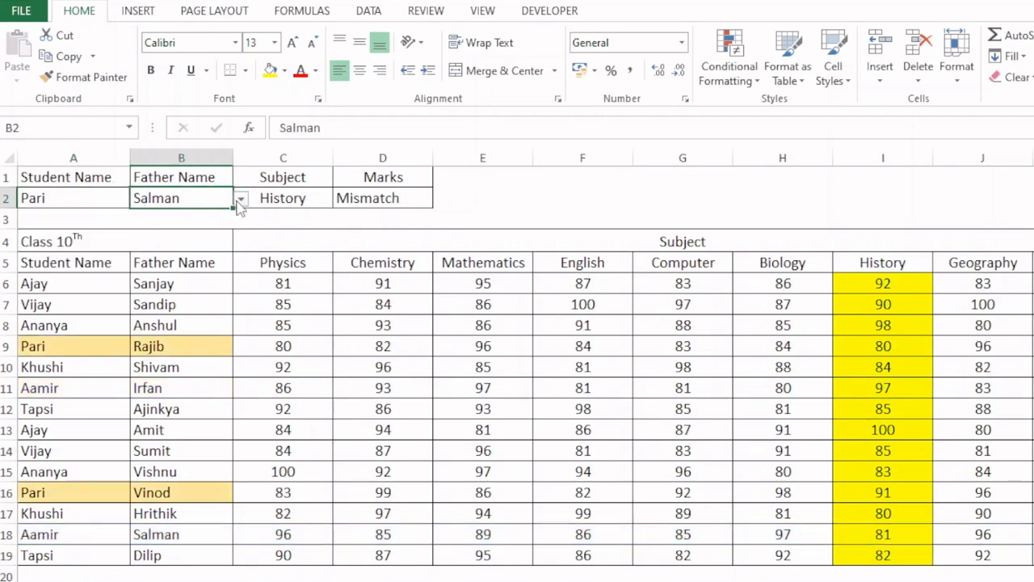
pyautogui.click(240, 200)
pyautogui.scroll(3, 241, 203)
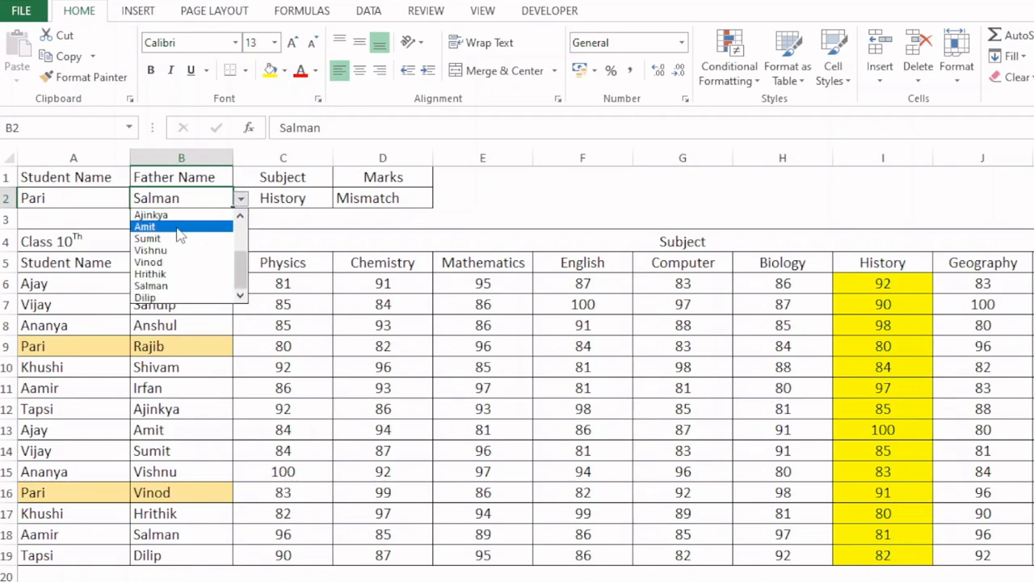
pyautogui.click(229, 249)
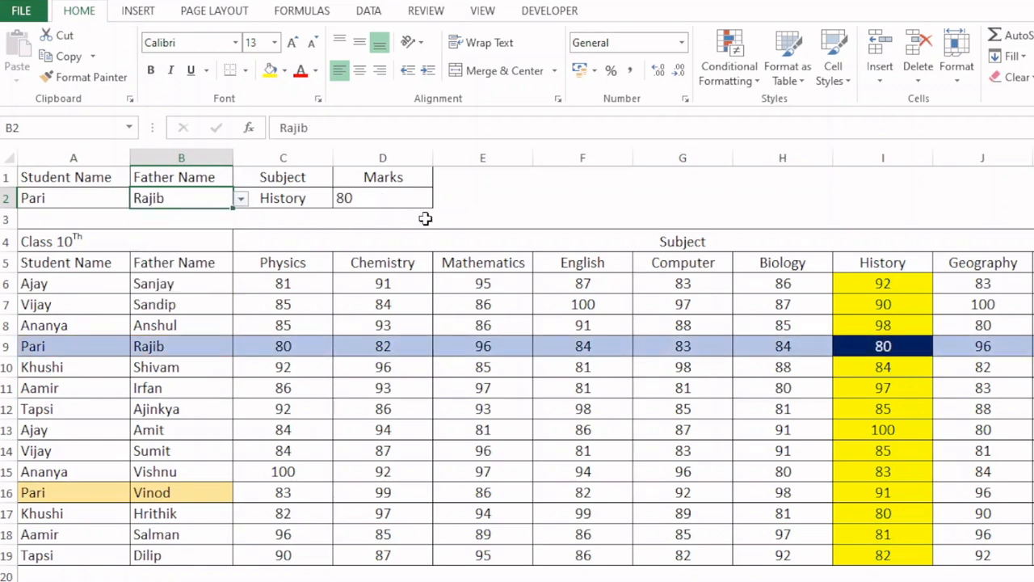
# - Change the subject in C2 to Computer and select the marks result in D2
pyautogui.click(312, 199)
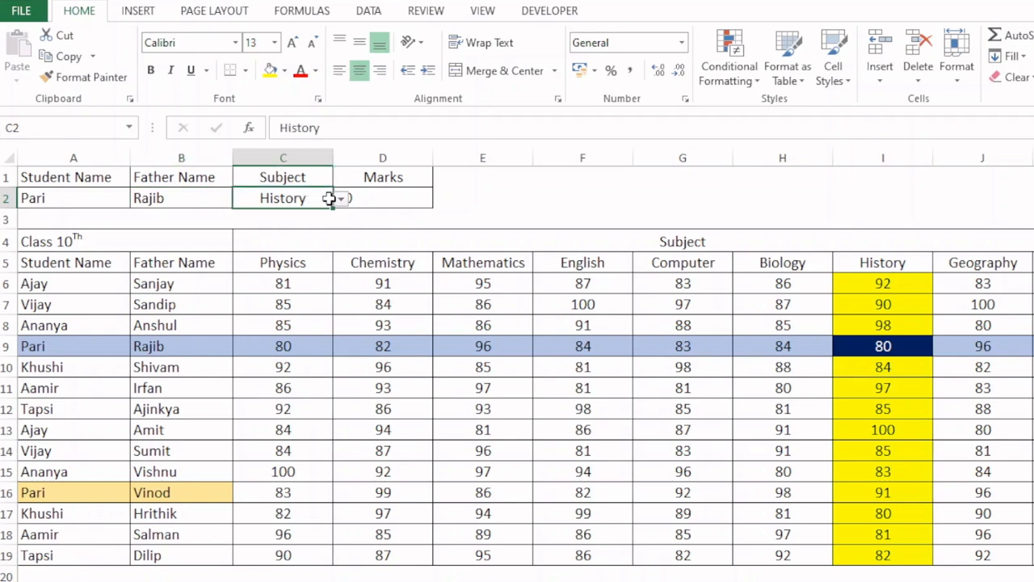
pyautogui.click(341, 199)
pyautogui.click(267, 248)
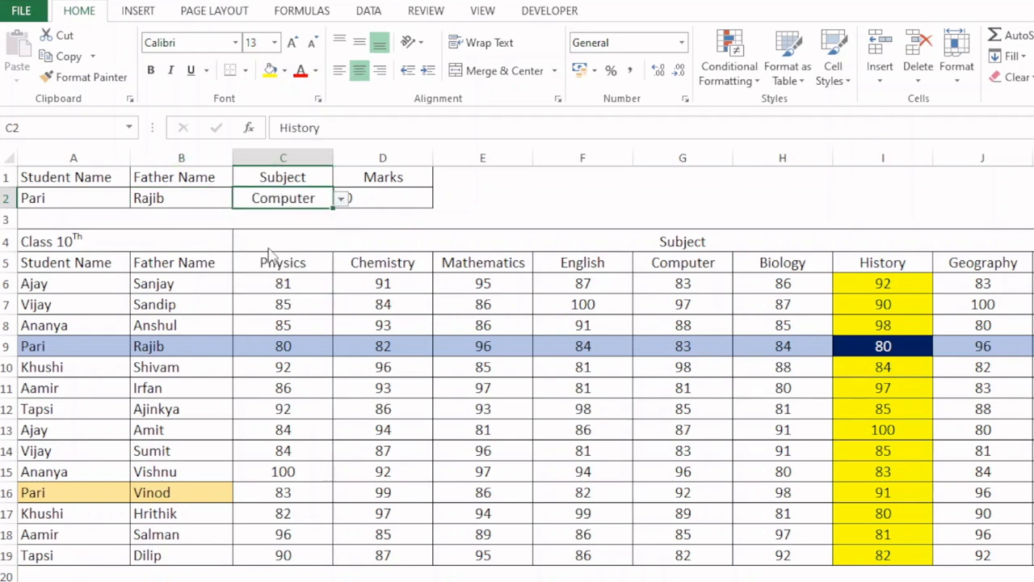
pyautogui.click(396, 197)
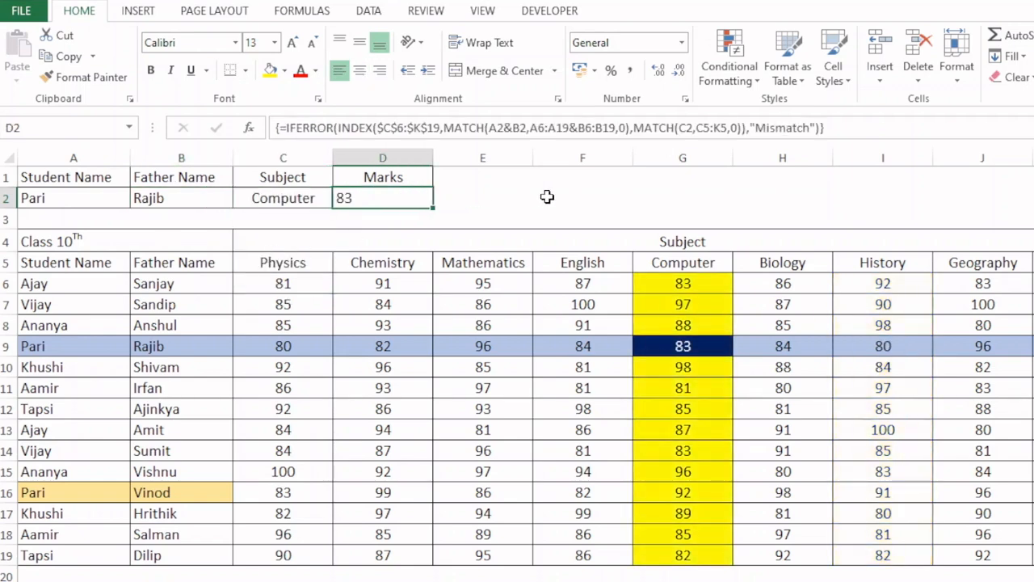
# - Test the Mismatch fallback by choosing the father name from row 11 in B2
pyautogui.click(228, 199)
pyautogui.click(242, 201)
pyautogui.click(153, 234)
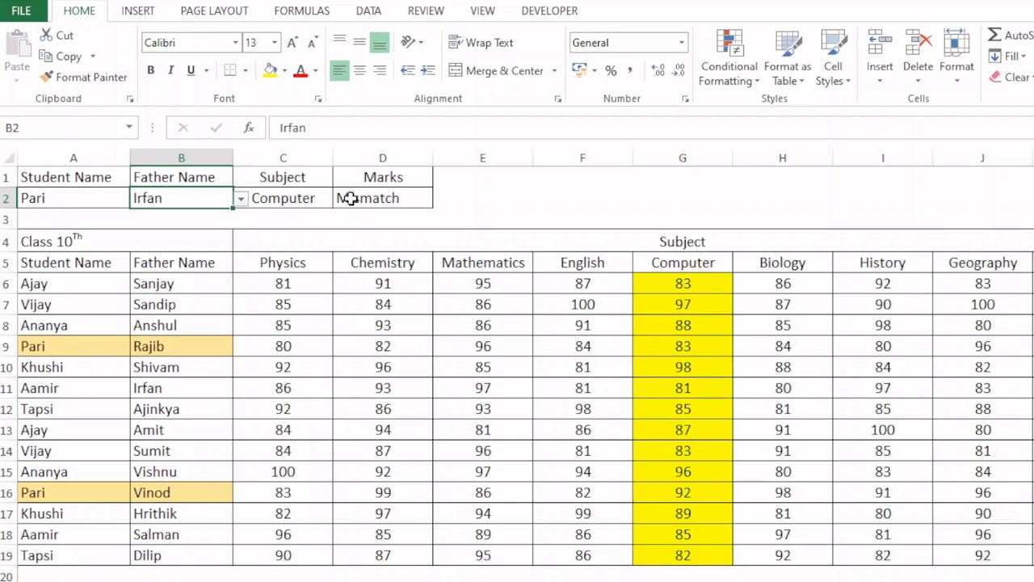
# - Set B2 to the father name from row 16, which pairs with the selected student
pyautogui.click(241, 199)
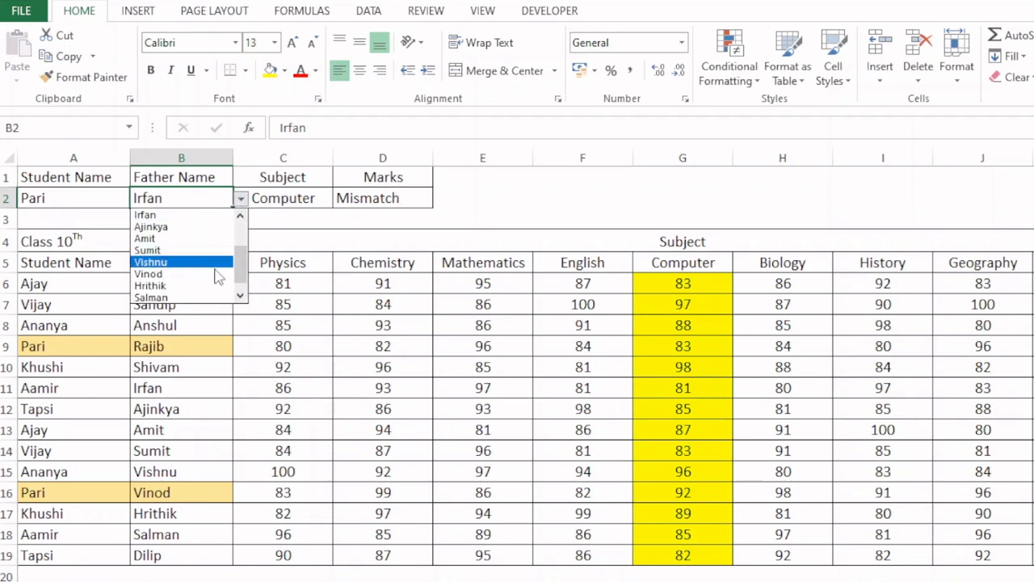
pyautogui.moveTo(241, 272); pyautogui.dragTo(242, 308)
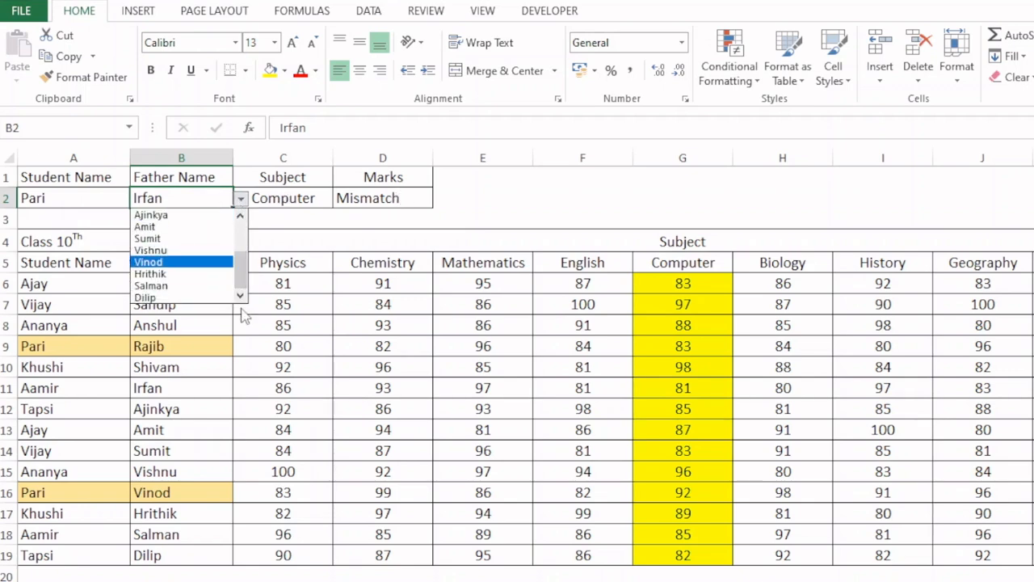
pyautogui.click(161, 262)
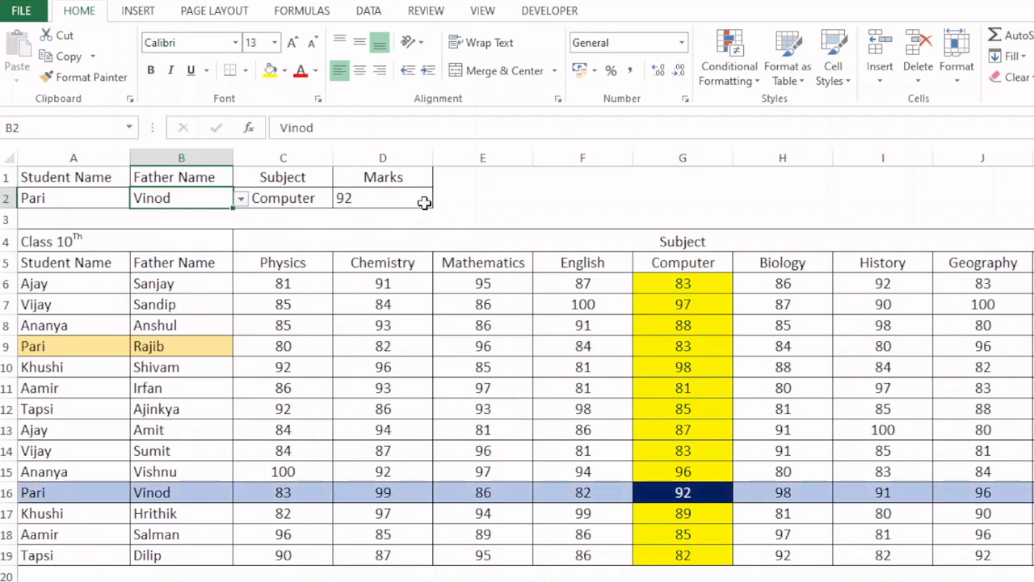